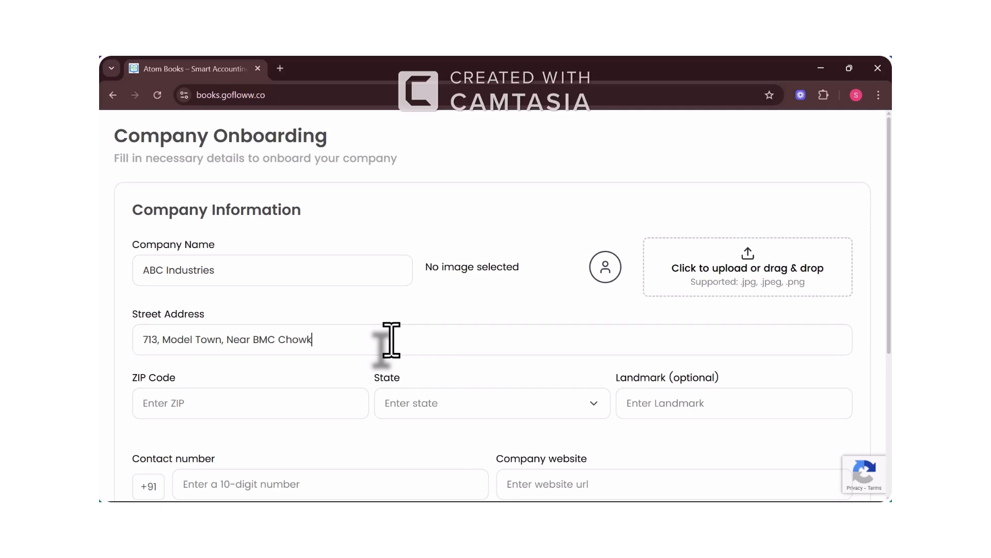
Step: Enter the ZIP code, choose Punjab as the state, and fill the contact number and website
key("Tab")
type("144411")
left_click(454, 405)
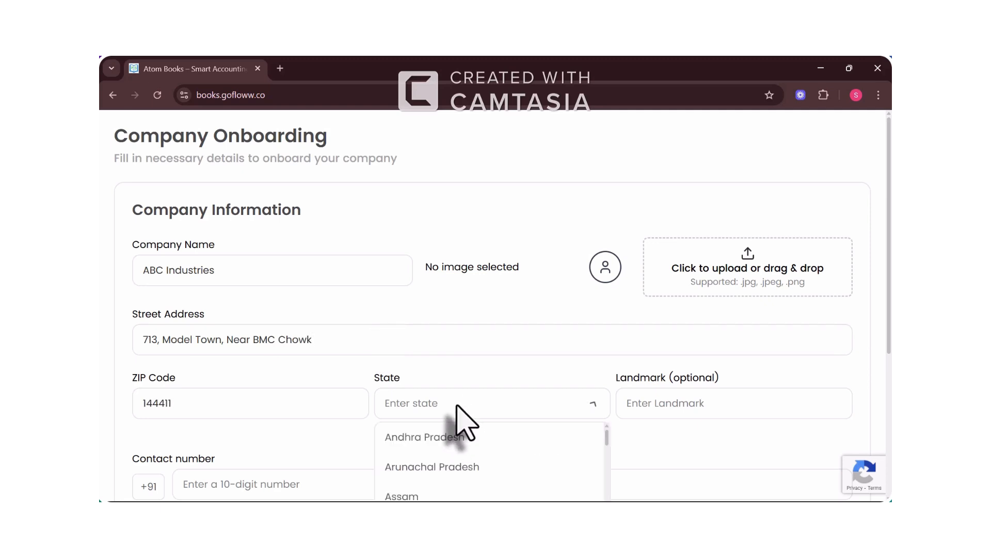
scroll(454, 416, "down", 4)
scroll(467, 258, "down", 7)
scroll(464, 253, "down", 2)
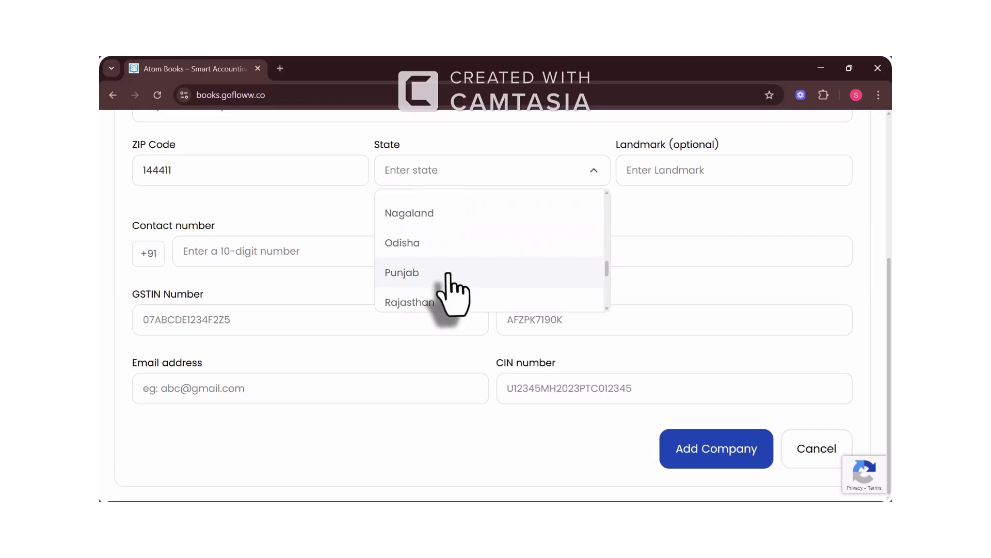
left_click(453, 273)
left_click(323, 341)
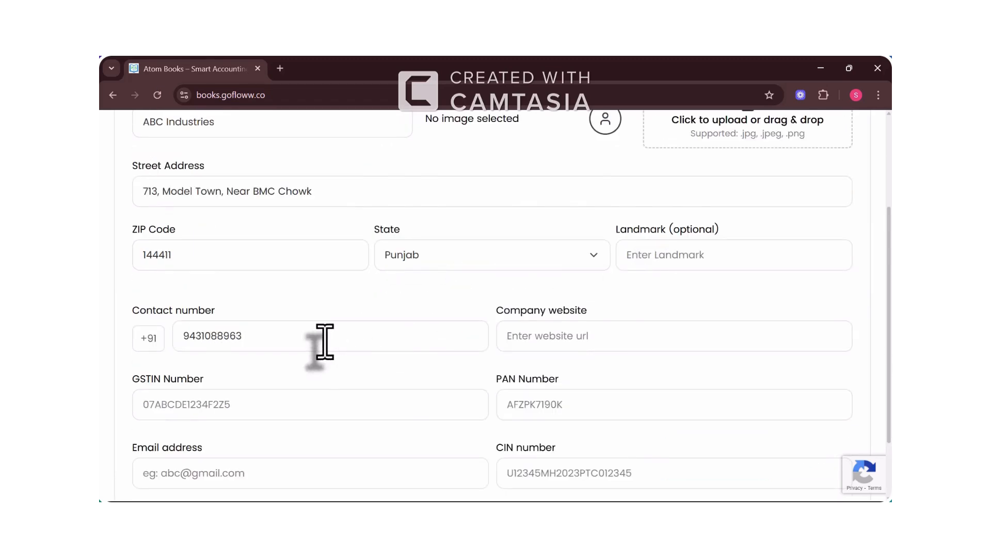
key("Tab")
type("abcindustries")
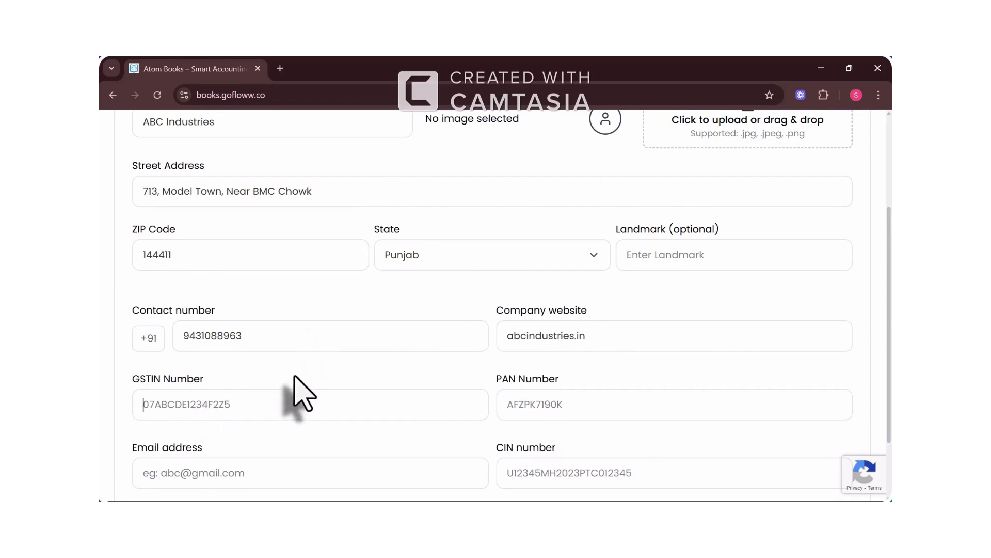
type("07ABCDE1234YT")
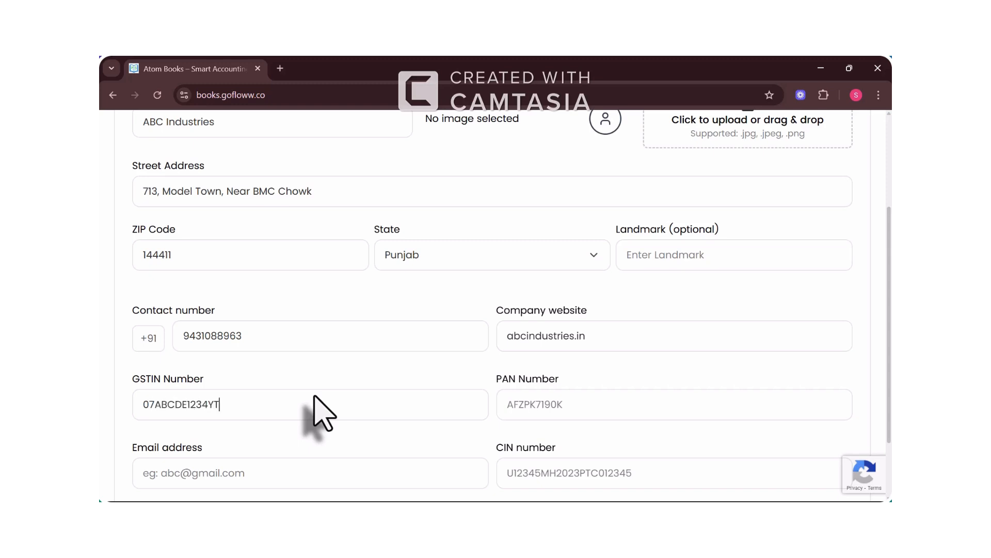
Step: Fill in the GSTIN, PAN, email and CIN, then correct the GSTIN value
left_click(297, 401)
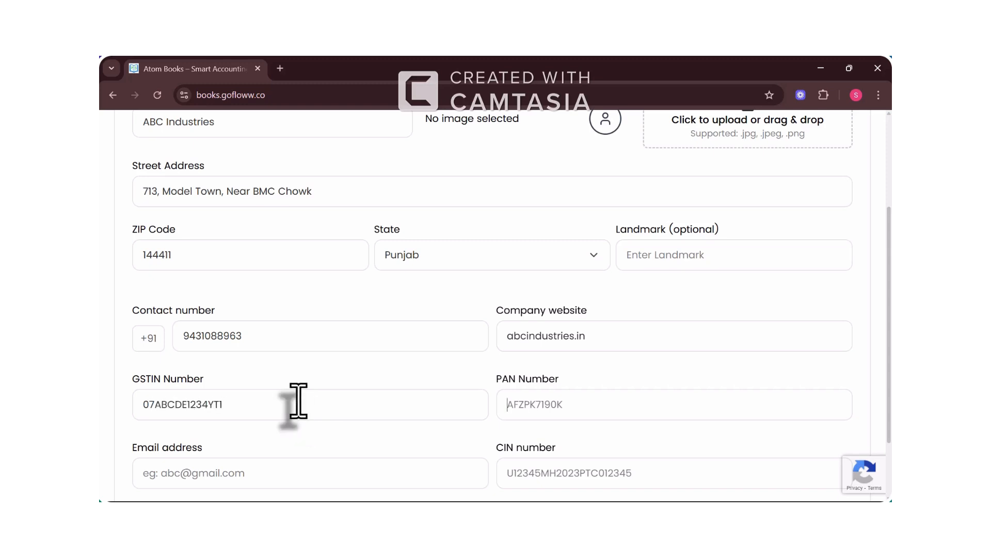
left_click(537, 398)
type("KHGC")
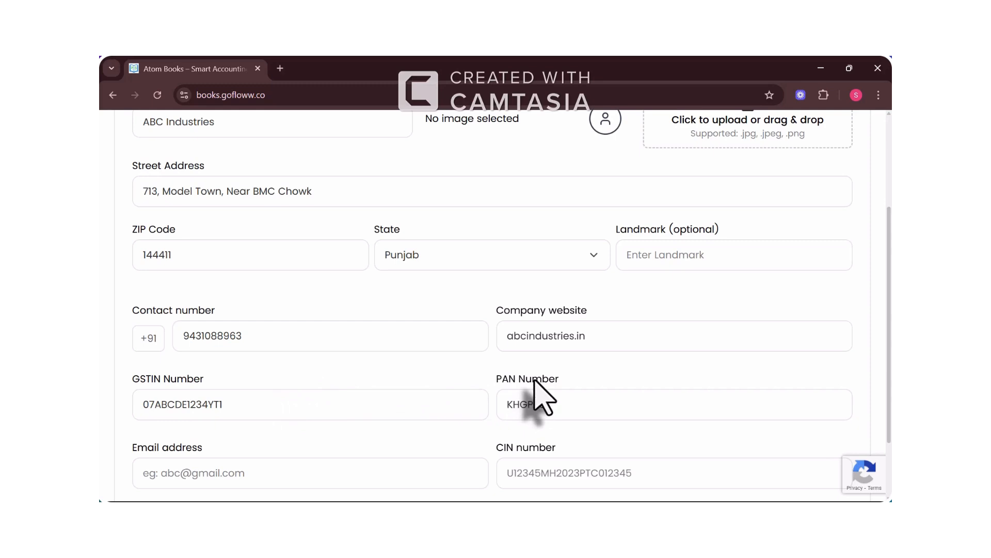
scroll(538, 398, "down", 2)
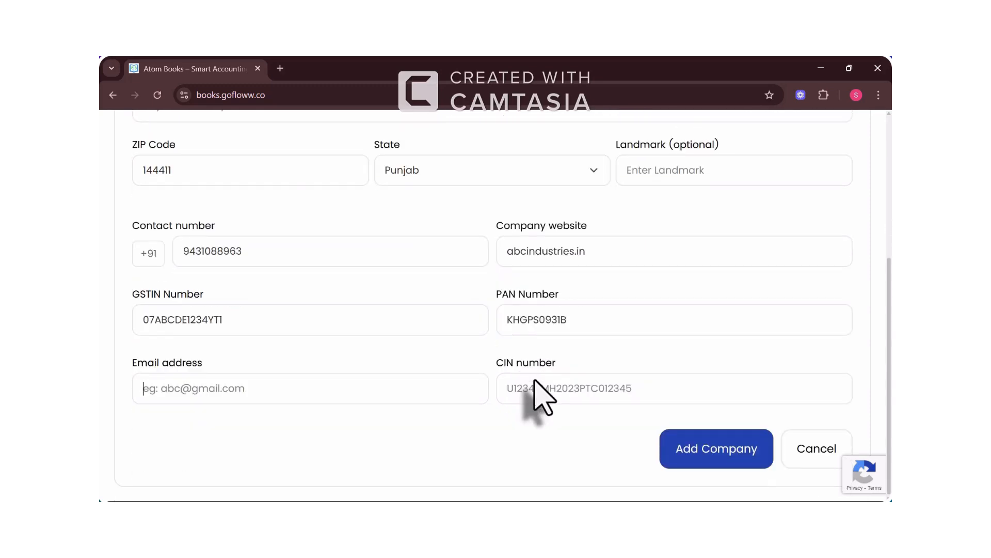
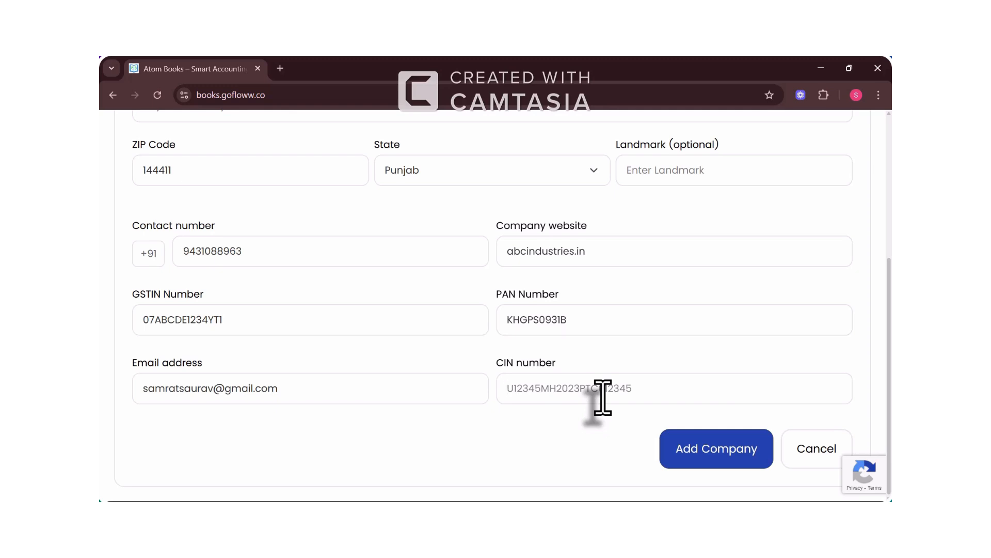
type("U12345MH2023P")
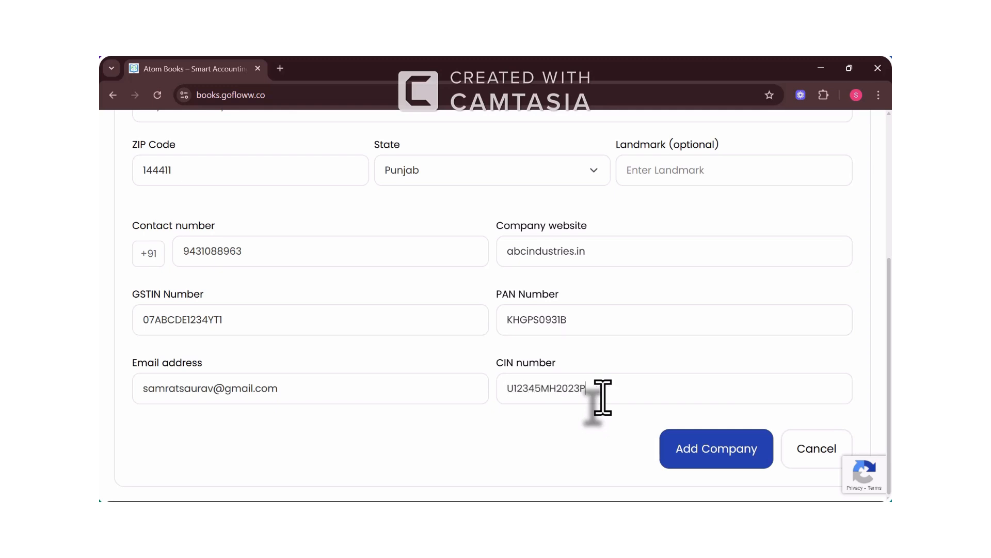
type("TC012345")
left_click_drag(289, 320, 110, 317)
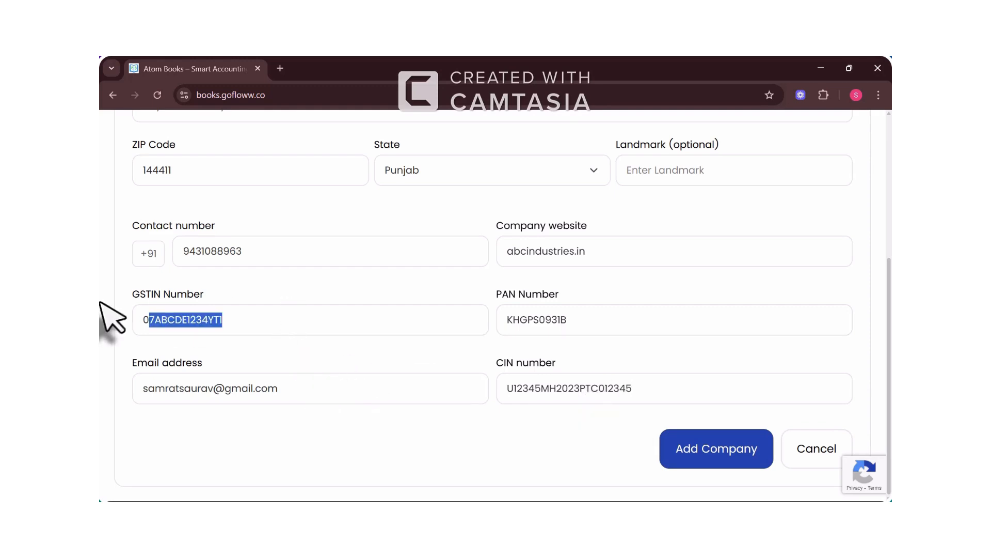
left_click(249, 324)
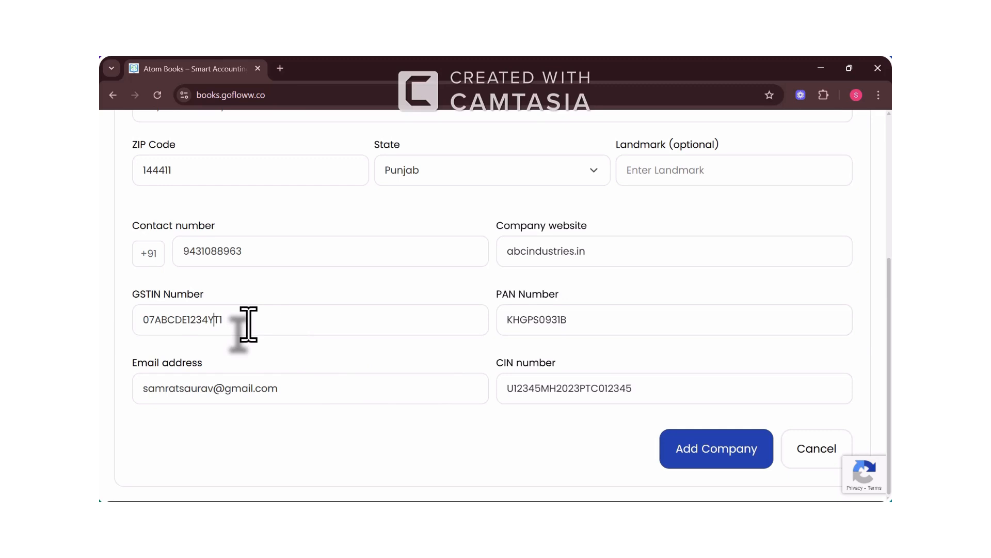
type("F2Z5")
Step: Attach the Atom icon from Downloads as the logo and add ABC Industries
left_click(683, 453)
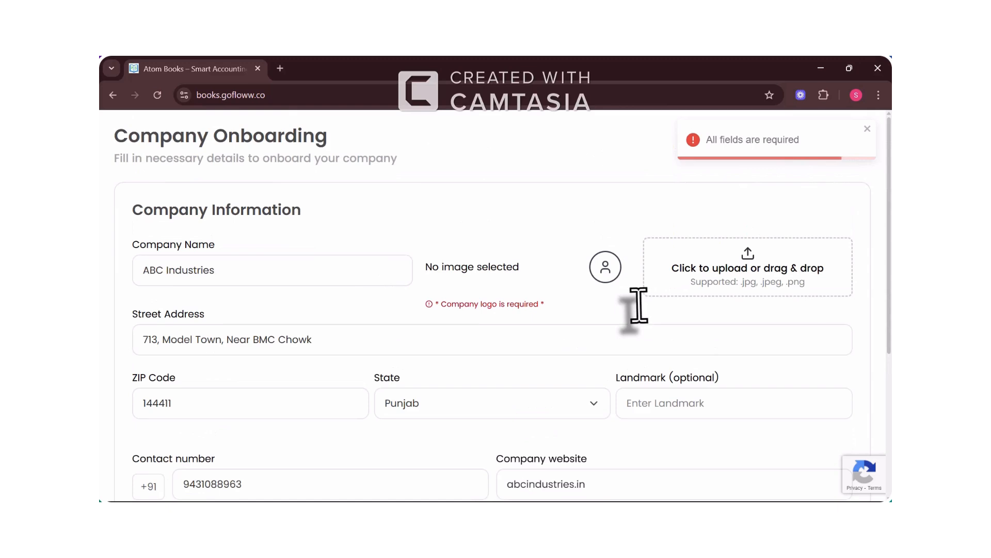
left_click(691, 256)
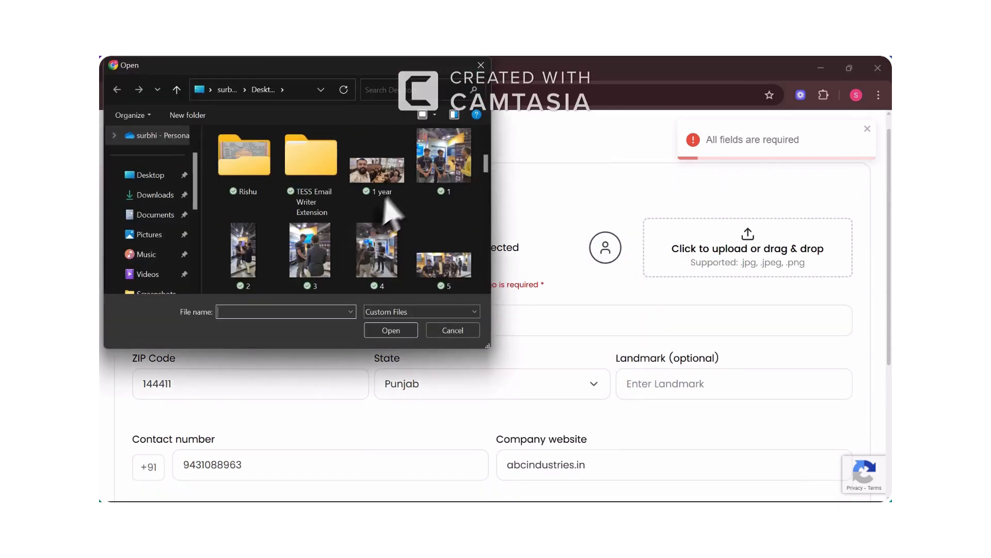
left_click(150, 194)
double_click(294, 219)
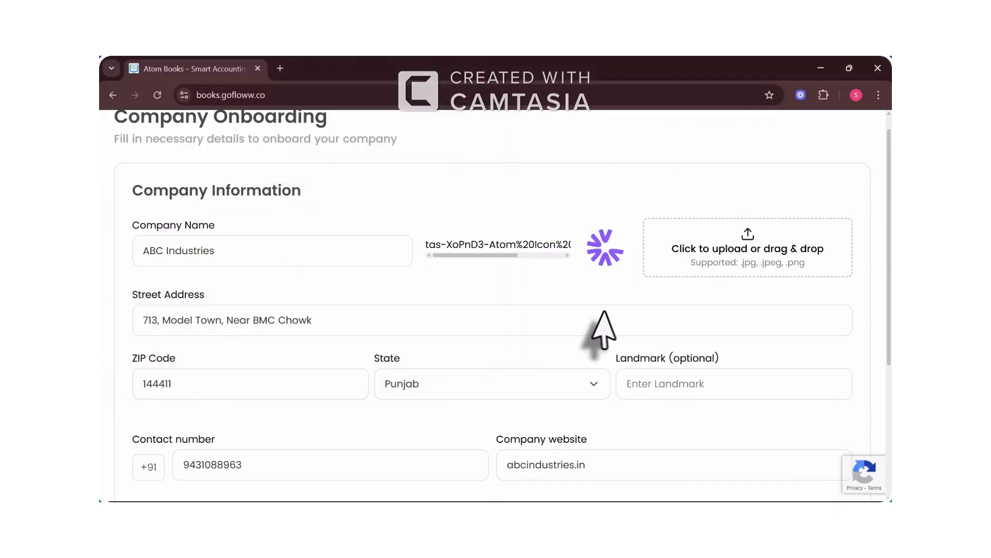
scroll(603, 317, "down", 4)
left_click(687, 452)
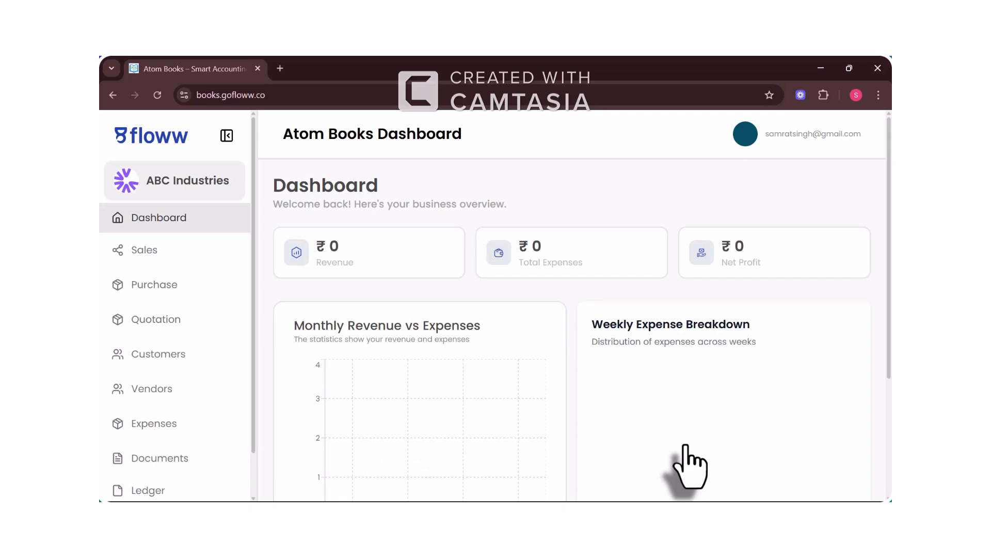
Step: Zoom out and scroll through the new ABC Industries dashboard
scroll(534, 368, "down", 4)
key("ctrl+minus")
key("ctrl+minus")
key("ctrl+minus")
scroll(534, 368, "down", 2)
scroll(533, 367, "up", 2)
scroll(536, 385, "down", 1)
scroll(788, 138, "up", 1)
left_click(803, 133)
Step: Start a new company named XYZ Industries with the pexels photo as its logo
left_click(809, 156)
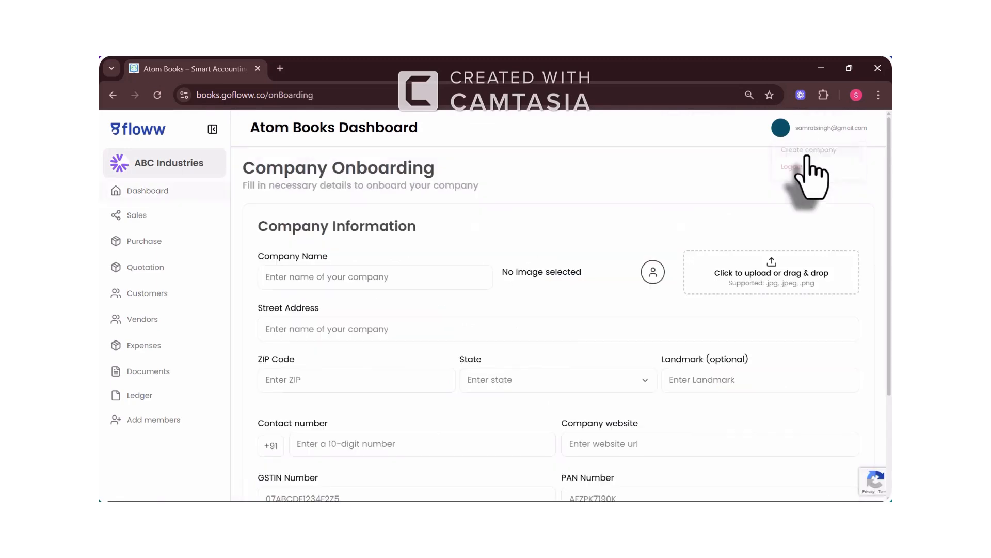
type("Sam")
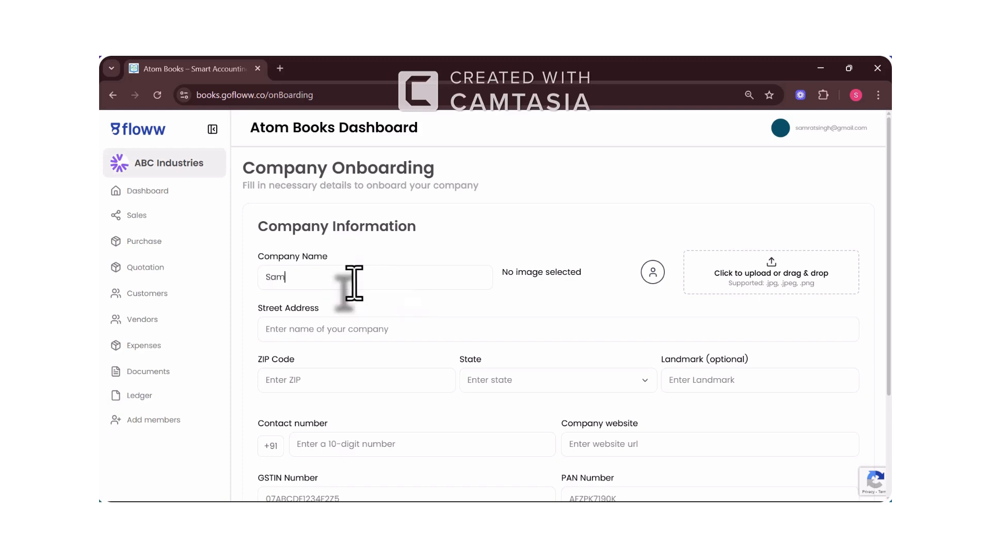
key("BackSpace")
key("BackSpace")
key("BackSpace")
type("XYZ INdustries")
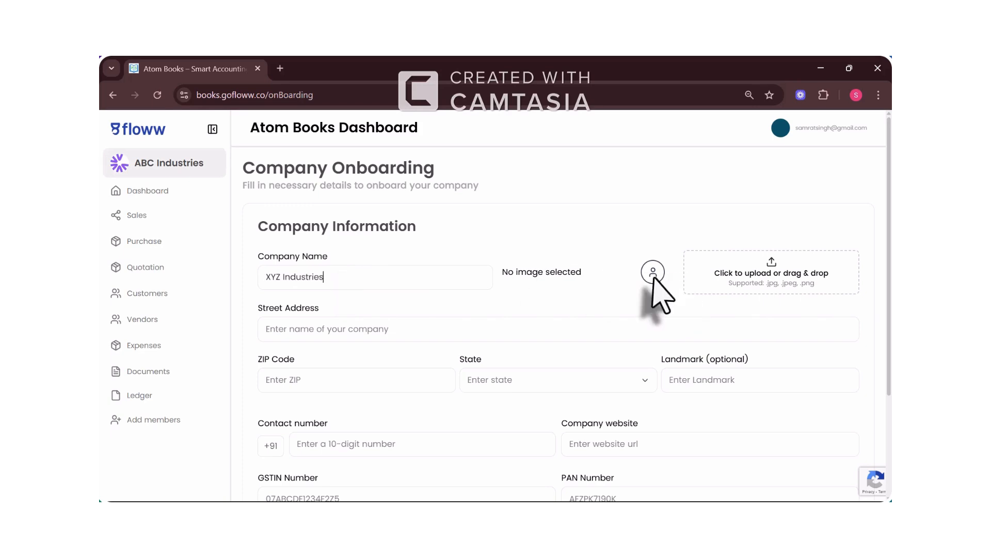
left_click(730, 296)
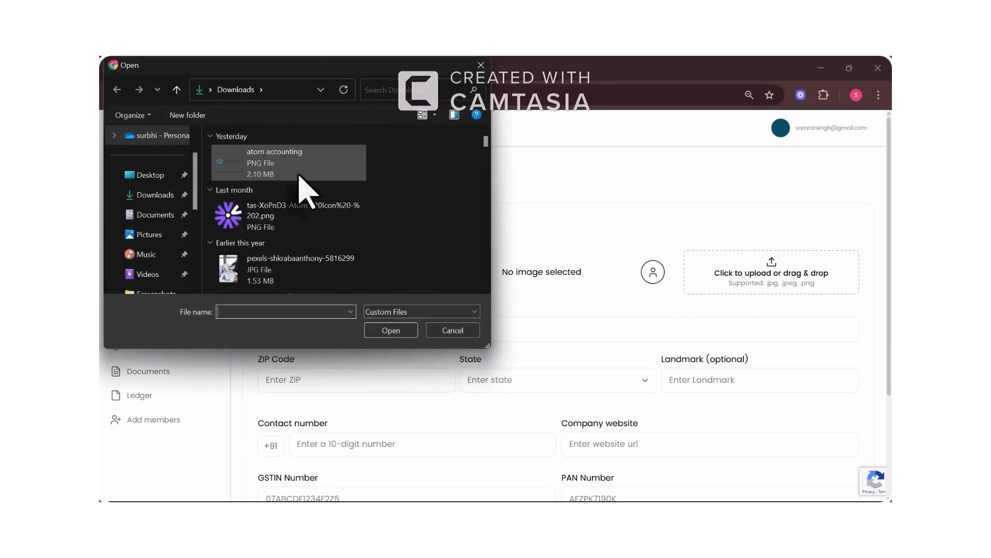
double_click(290, 263)
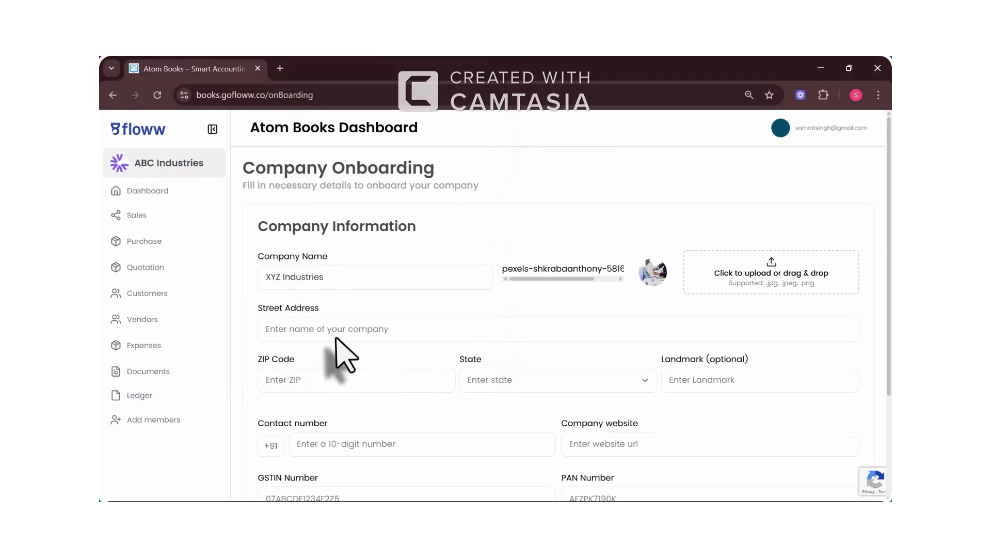
Step: Enter the company's street address and ZIP code, and choose Bihar as the state
left_click(317, 328)
type("Model")
key("BackSpace")
key("BackSpace")
key("BackSpace")
key("BackSpace")
key("BackSpace")
type("B-HU")
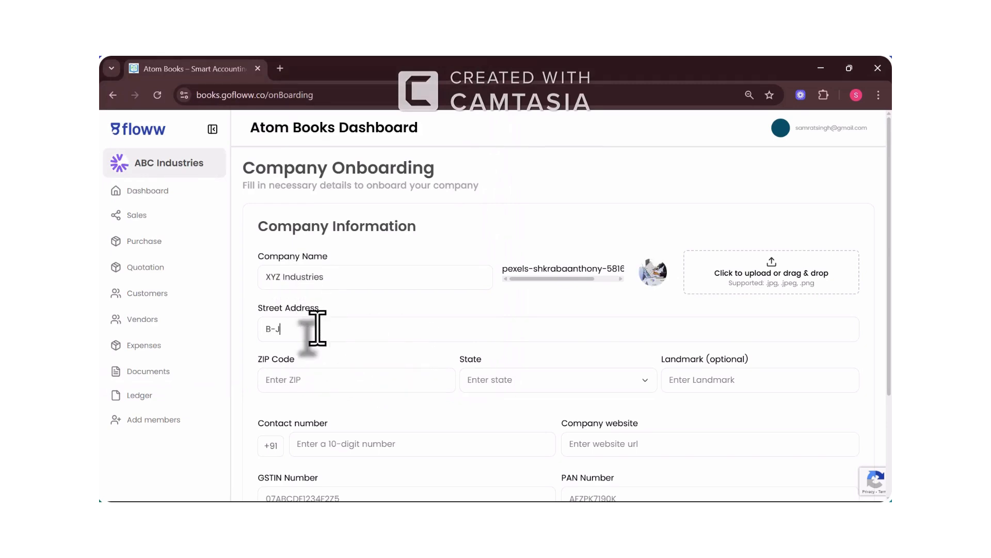
type("B, Maurya Lok Complex")
left_click(315, 384)
type("800001")
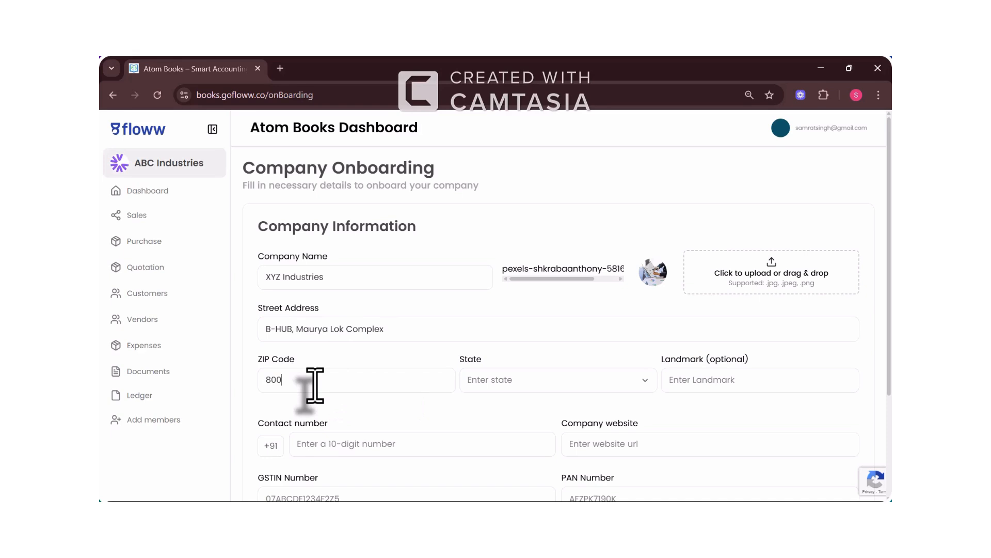
left_click(474, 385)
left_click(513, 478)
left_click(692, 382)
Step: Fill the contact number, website xyzindustries.in, GSTIN, PAN, email and CIN fields
left_click(427, 442)
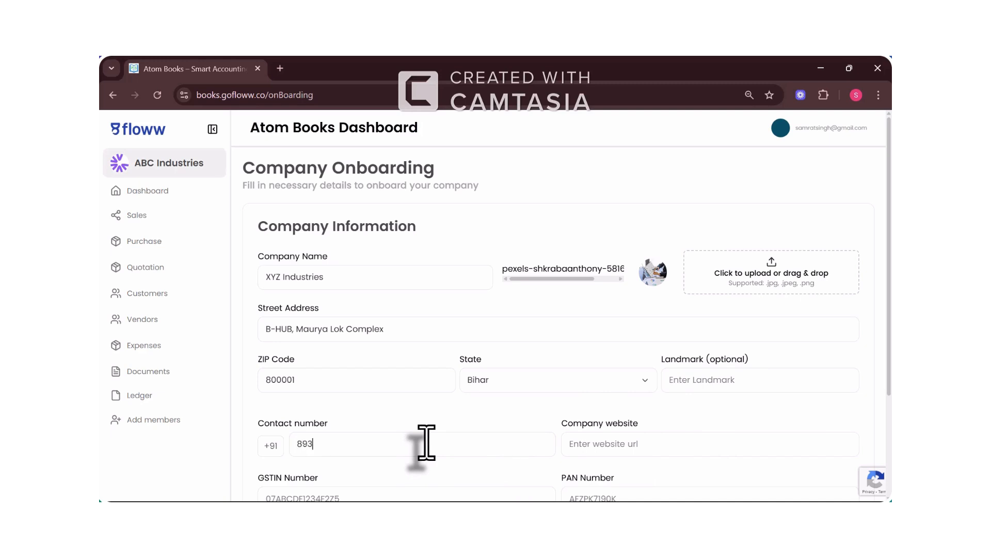
key("Tab")
type("xyz")
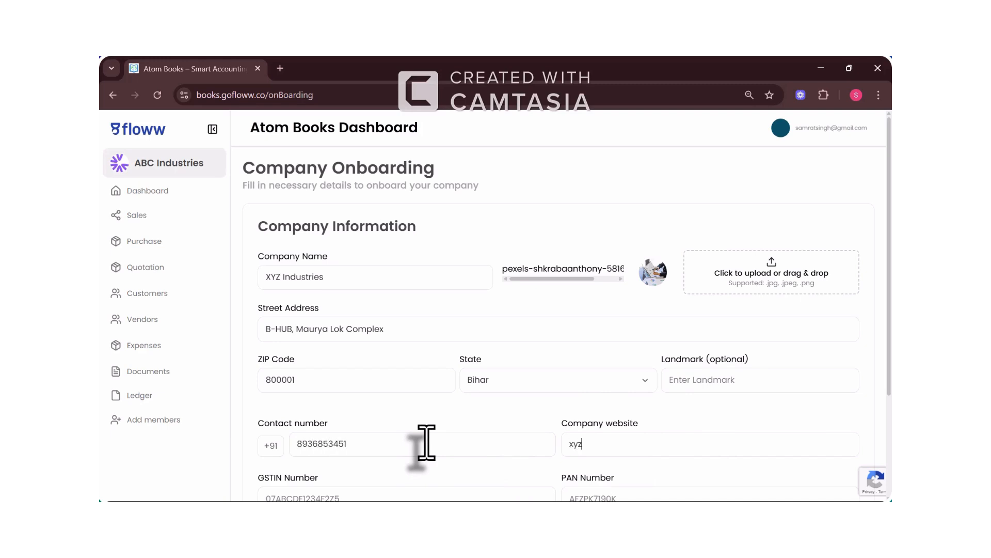
type("industries.on")
scroll(426, 442, "down", 3)
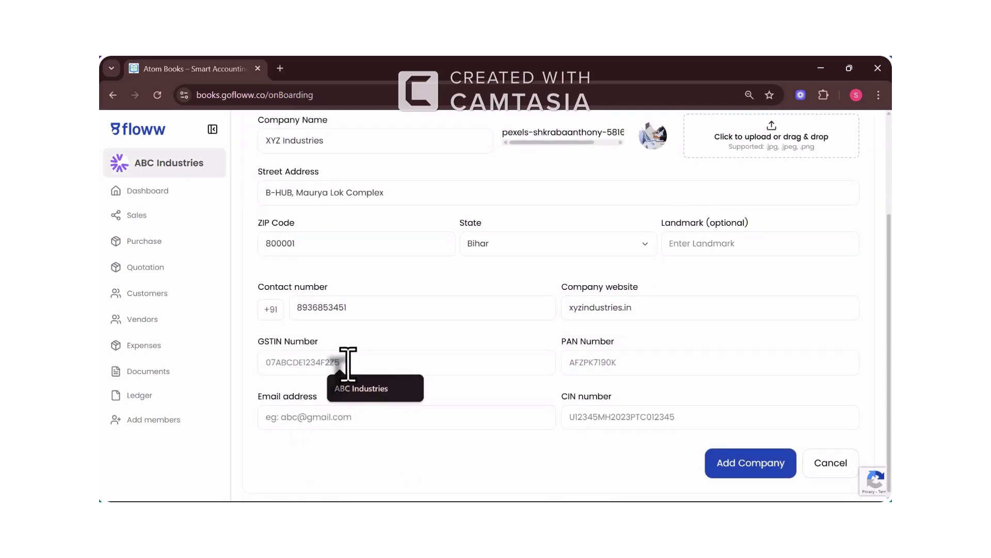
type("07ABCDE1234F@")
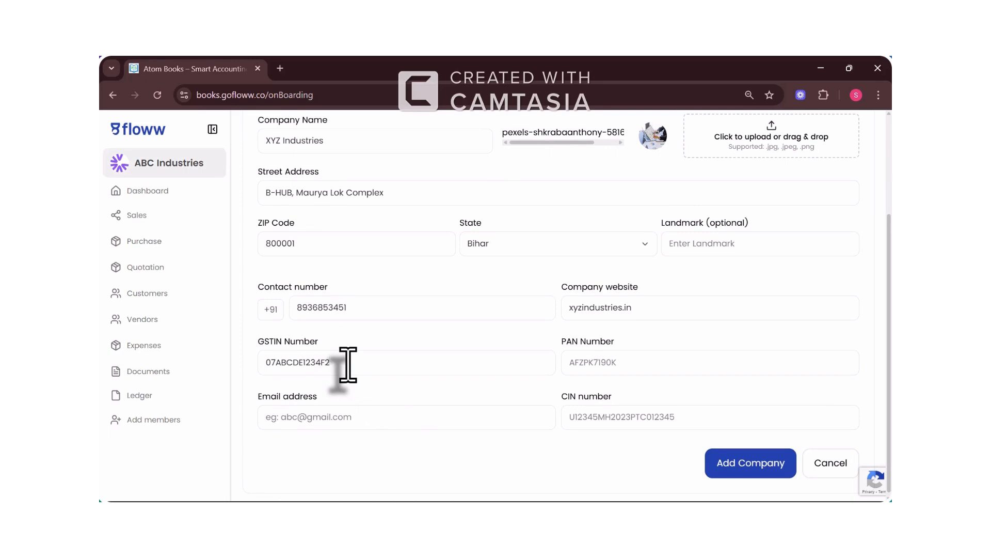
key("Tab")
type("ABC")
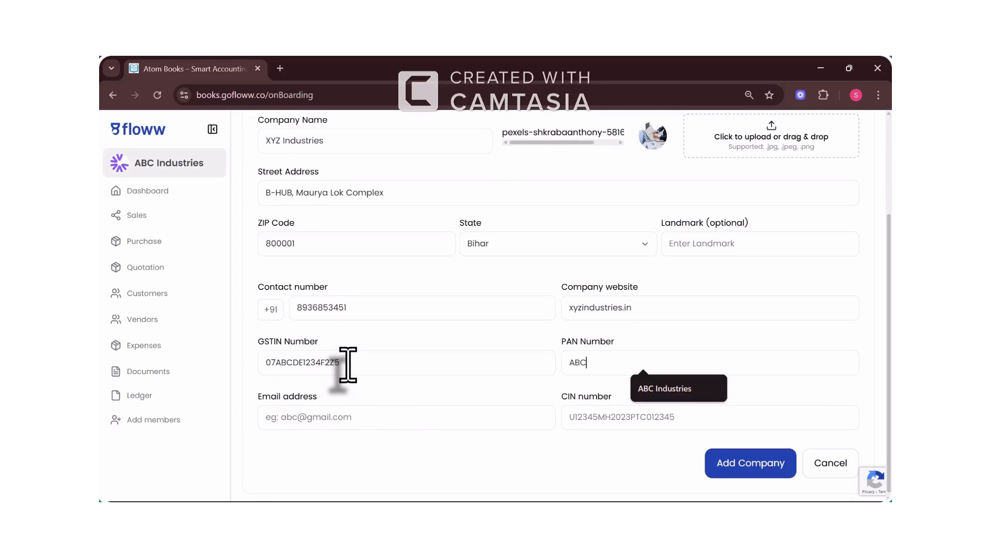
type("DE1234")
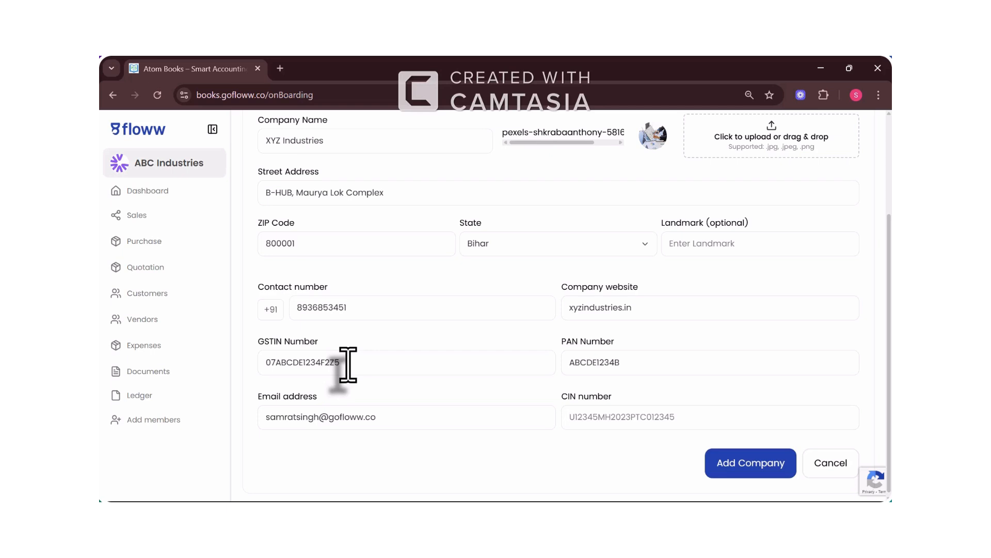
type("U12345MH2023PTC012345")
Step: Save XYZ Industries and switch the active company to ABC Industries
left_click(758, 462)
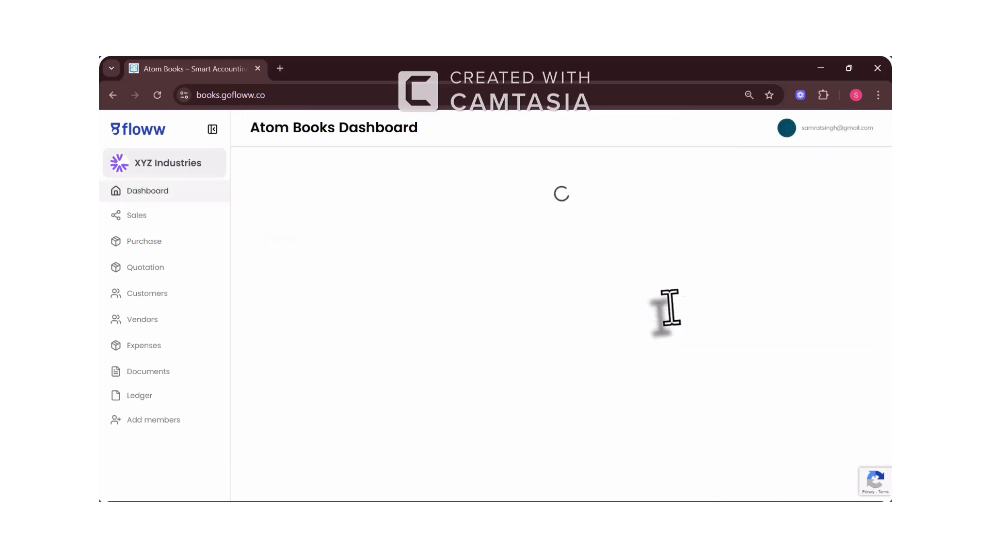
left_click(184, 175)
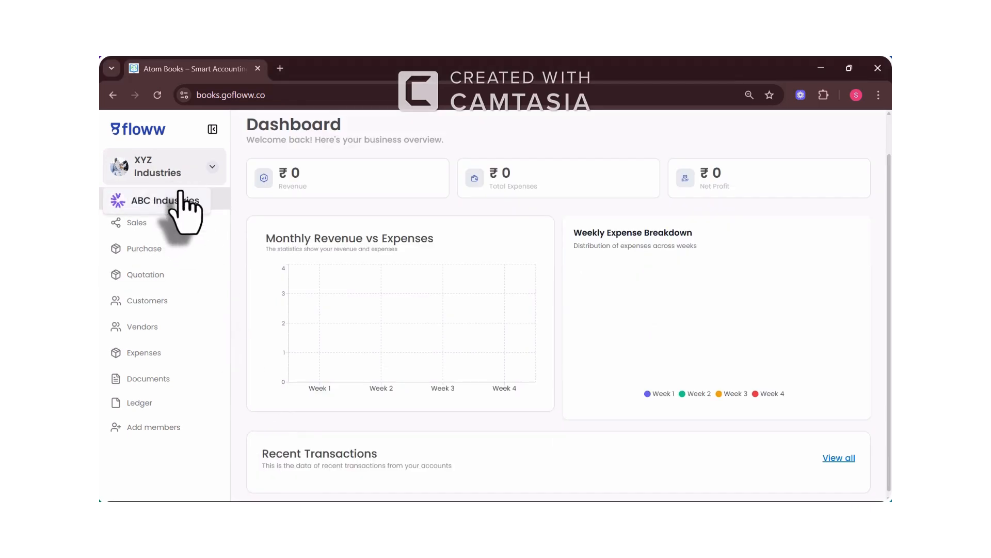
left_click(181, 199)
left_click(186, 174)
left_click(194, 172)
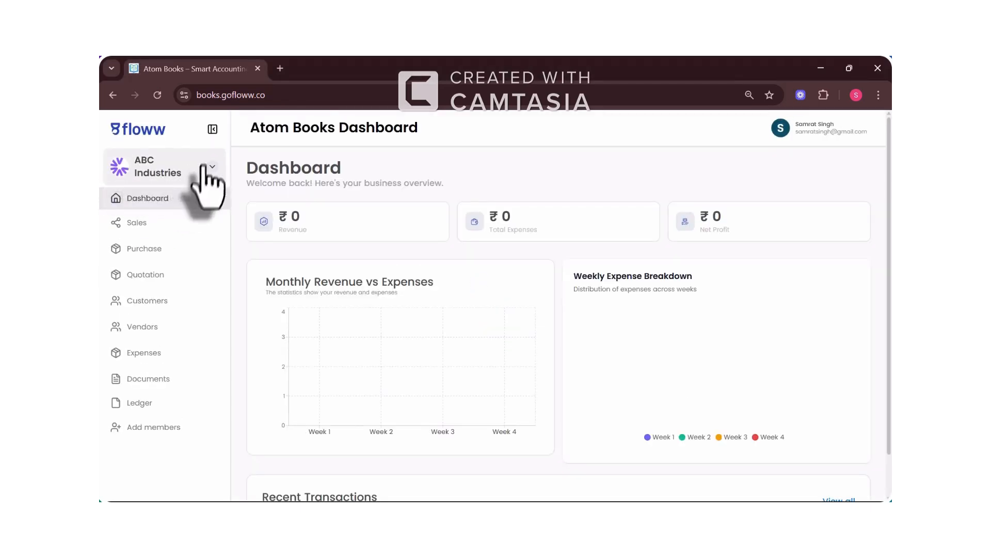
Step: Open the Add Sale form, check the customer choices, and expand the Customers section
left_click(177, 221)
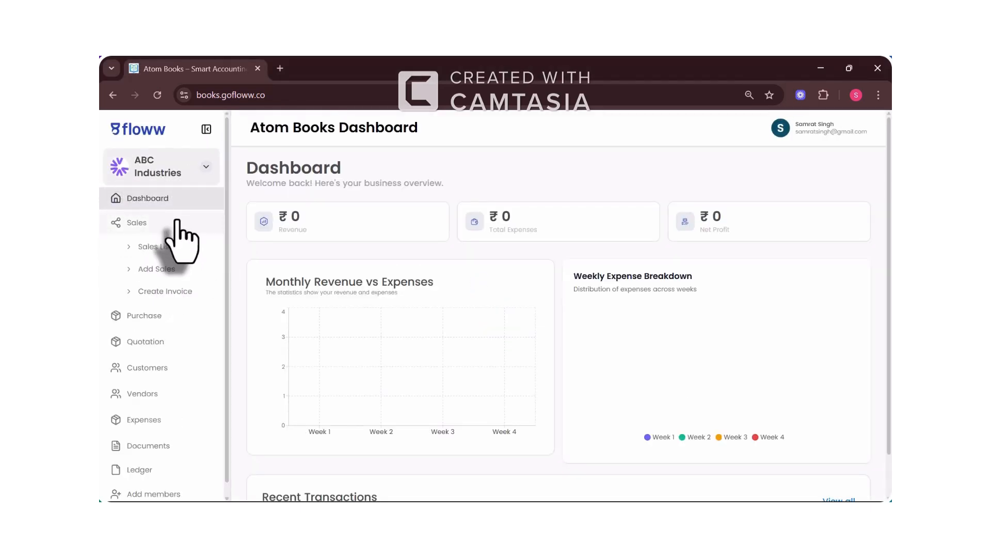
left_click(160, 268)
left_click(343, 302)
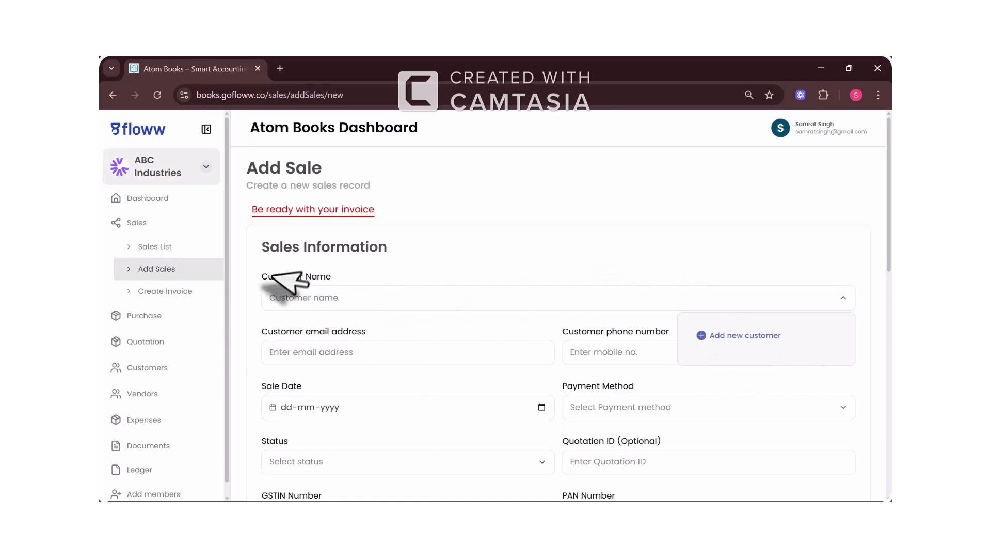
scroll(199, 336, "down", 1)
left_click(157, 355)
Step: Start a new customer with a Mr. primary contact and company XYZ Industries
left_click(171, 402)
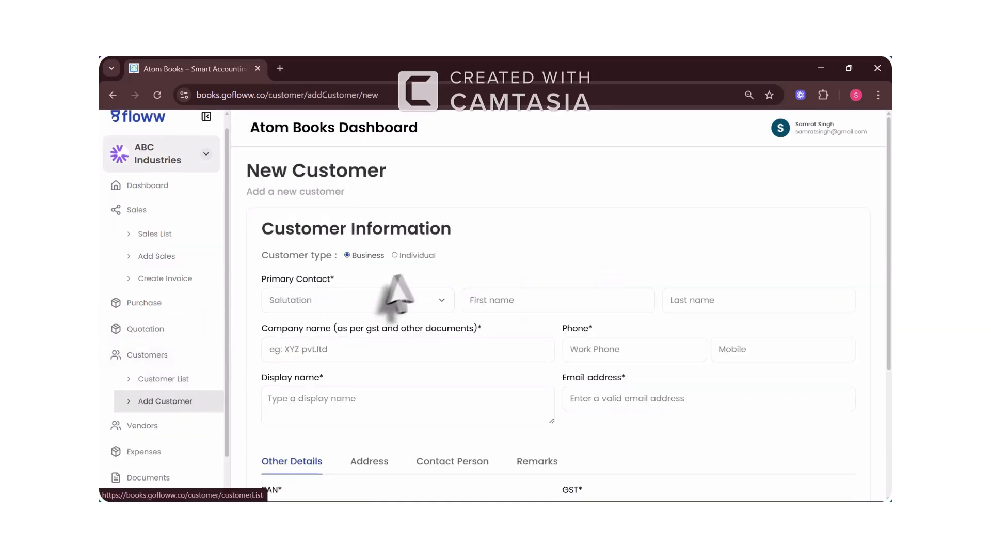
left_click(371, 306)
left_click(345, 326)
left_click(496, 305)
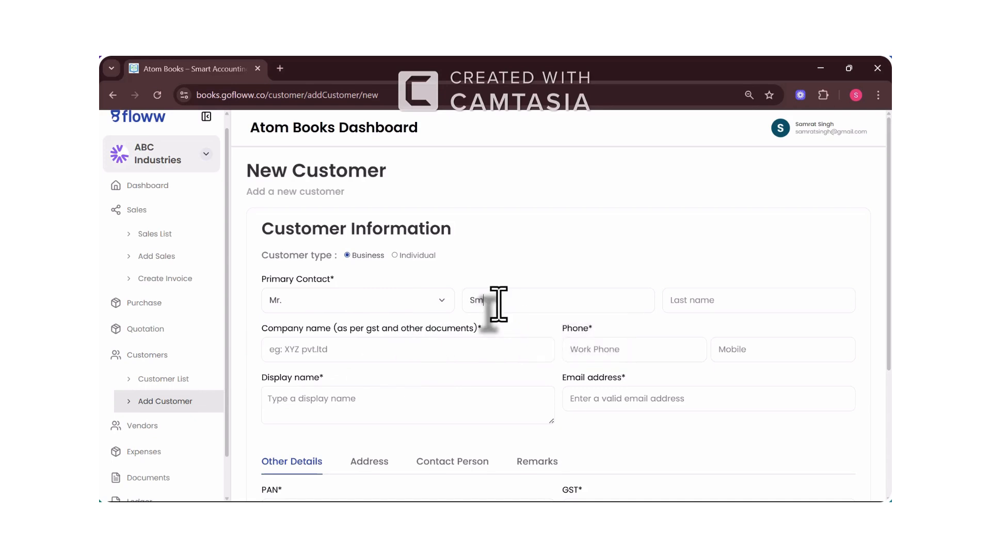
key("Tab")
key("Tab")
type("XYZ")
left_click(361, 372)
Step: Enter the customer's work phone, mobile number, display name and email address
key("Tab")
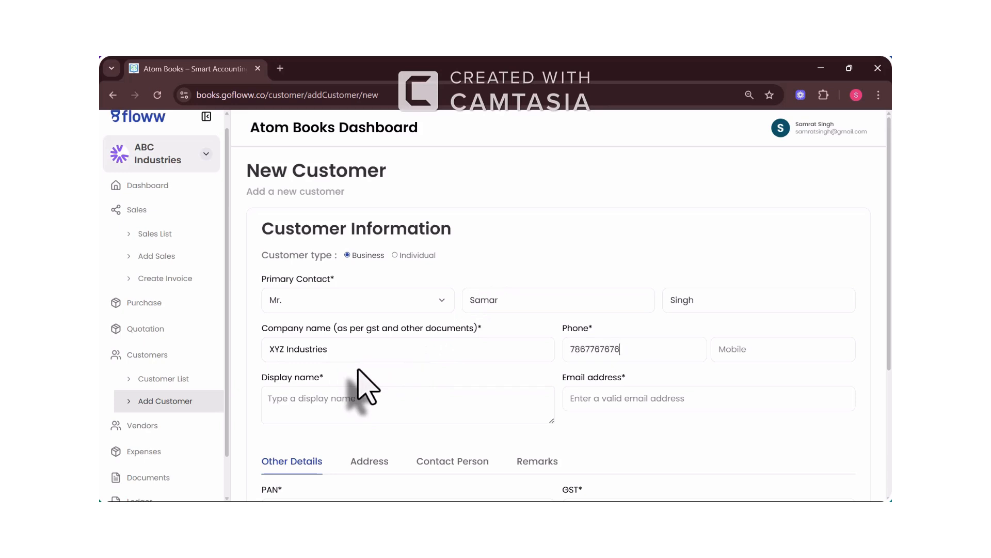
key("Tab")
key("Tab")
key("BackSpace")
key("BackSpace")
key("Tab")
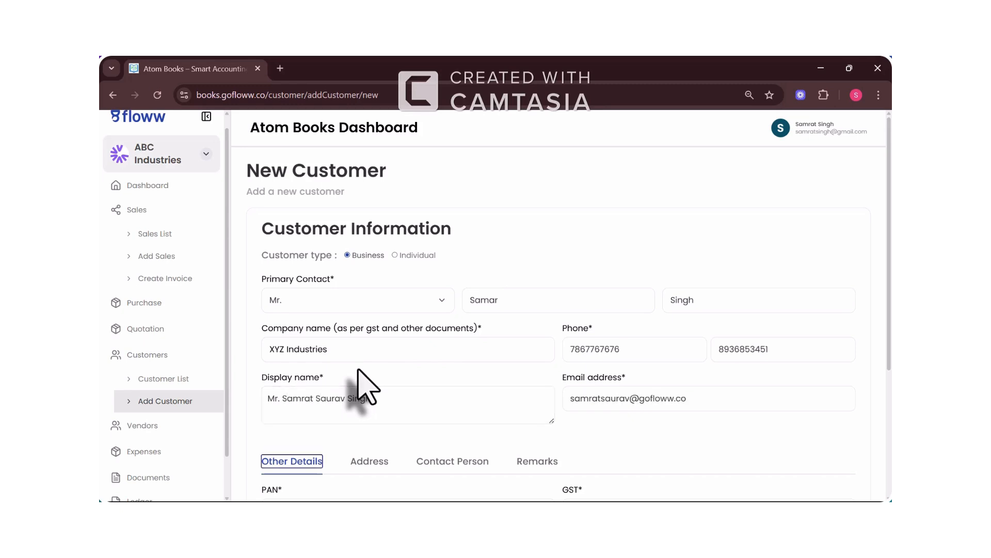
scroll(361, 385, "down", 4)
Step: Set the PAN, opening balance 4000, Due on receipt payment terms and GST number
left_click(325, 318)
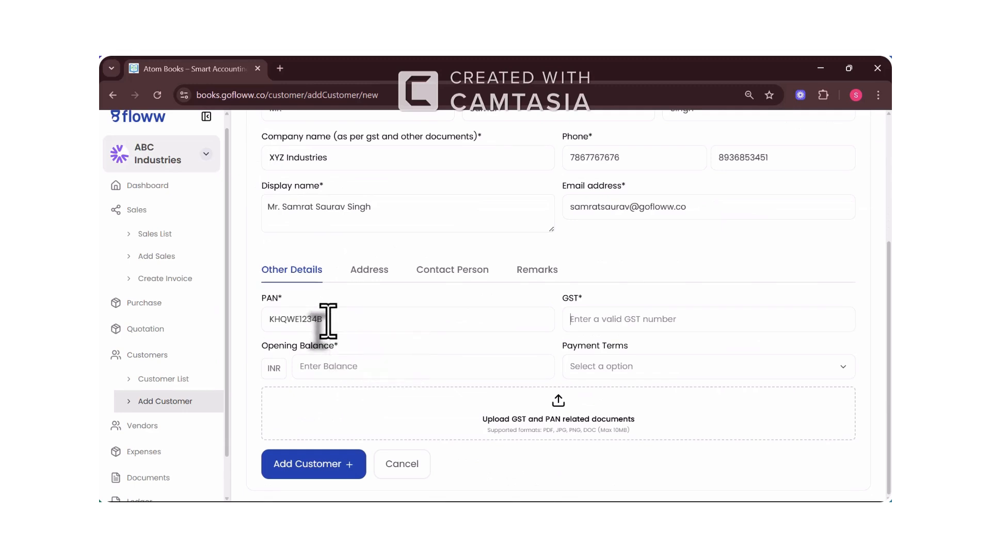
left_click(340, 367)
type("4000")
left_click(612, 372)
left_click(594, 391)
left_click(594, 319)
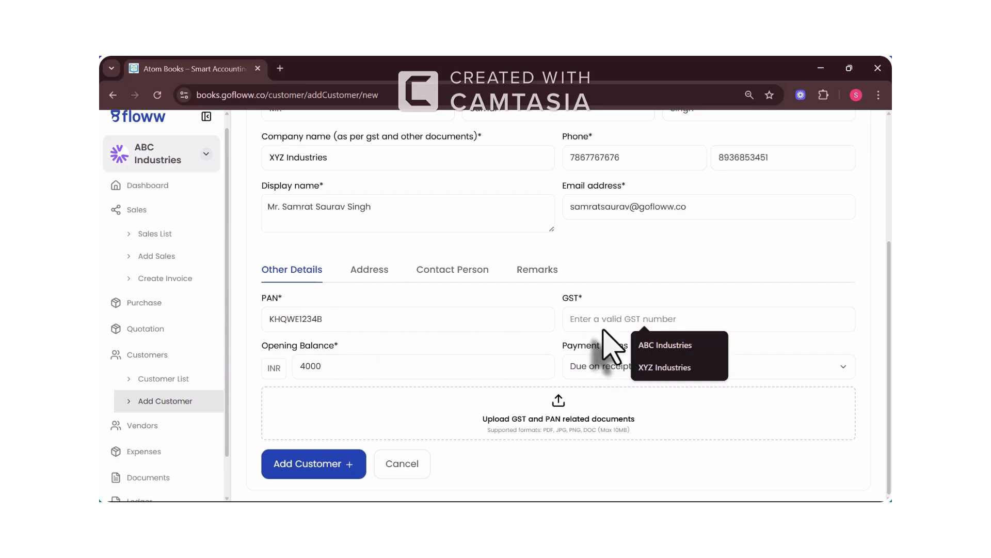
type("07AB")
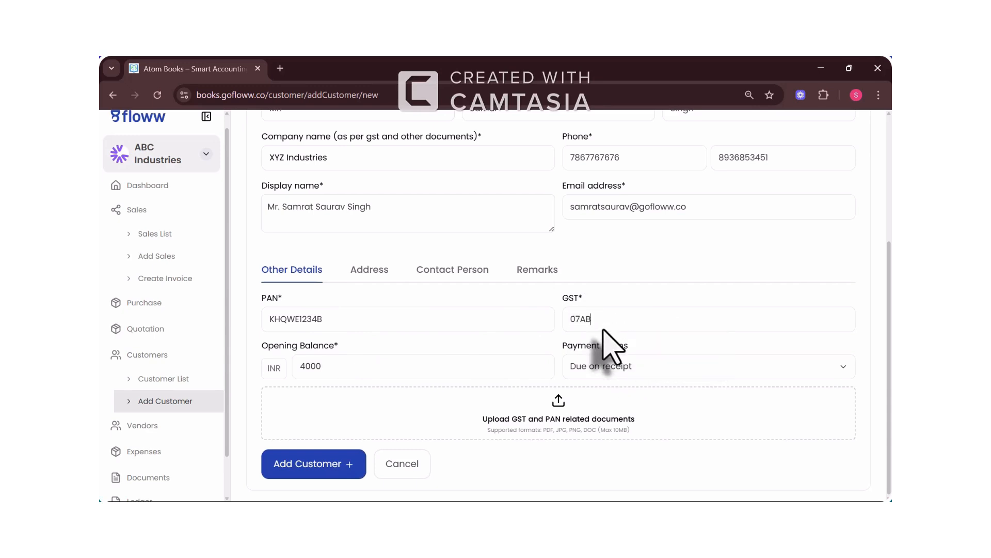
type("CDE1234F2Z5")
Step: Attach the Purchase order PDF and try to add the customer
left_click(490, 421)
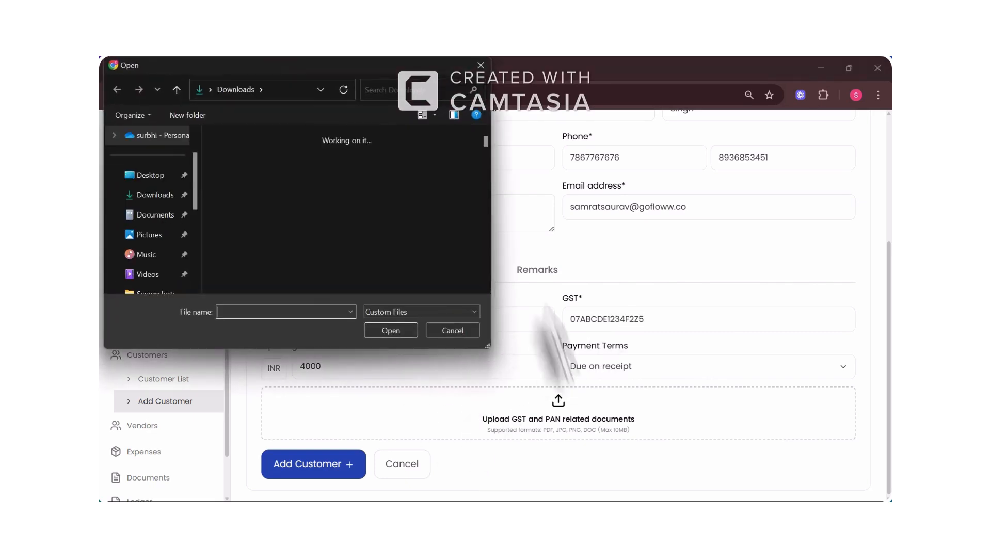
double_click(321, 263)
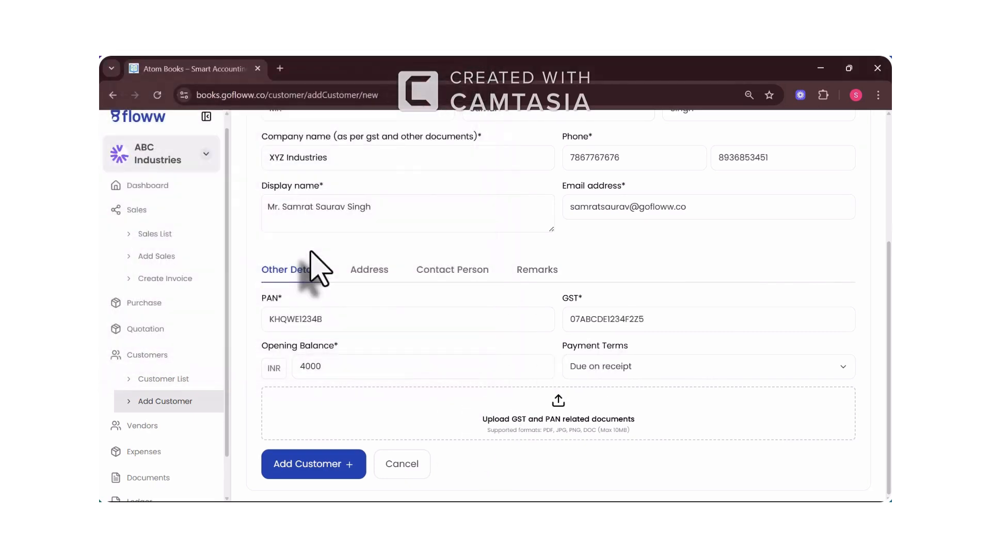
scroll(514, 352, "down", 2)
left_click(325, 464)
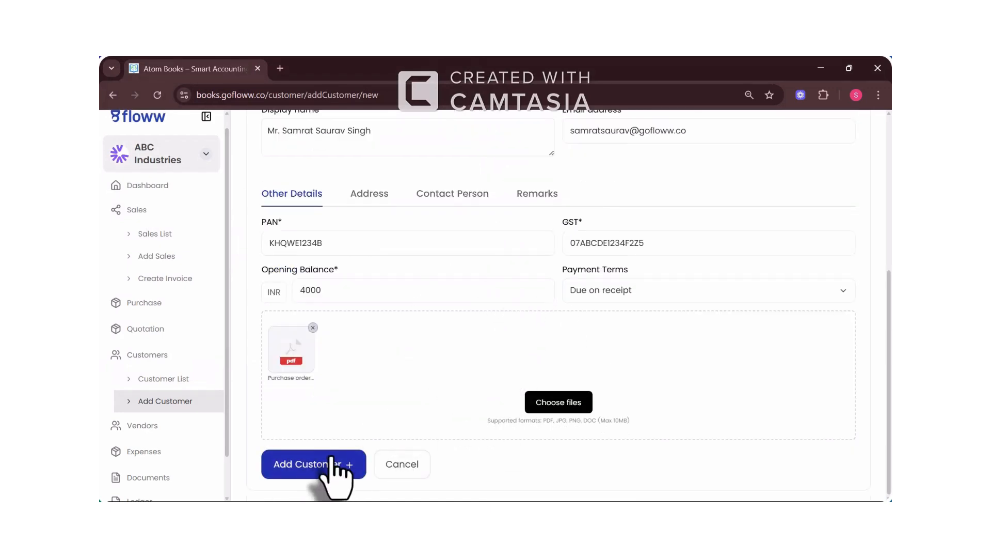
Step: Enter both billing street lines on the customer's Address tab
left_click(356, 195)
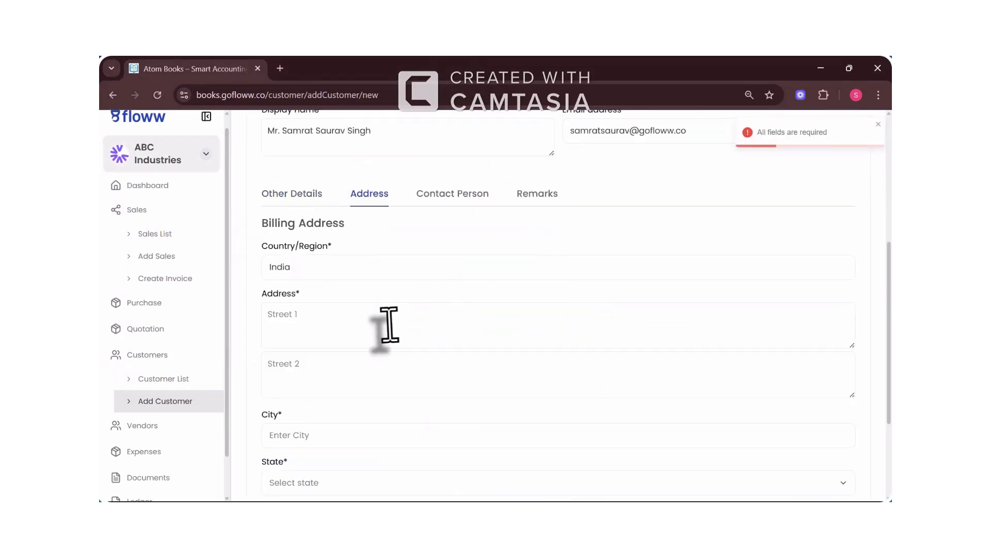
key("Tab")
type("Road no 12")
scroll(390, 324, "down", 3)
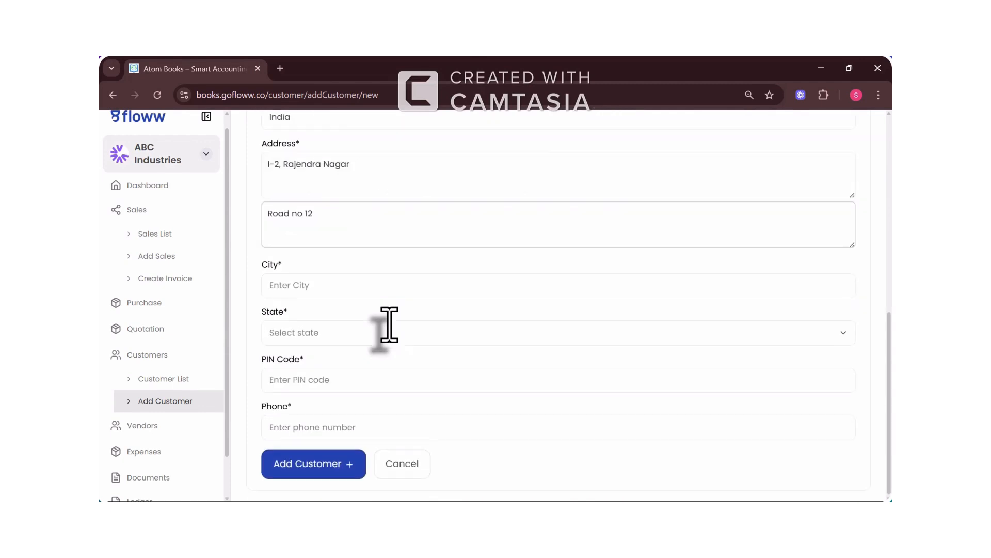
Step: Fill the billing city, state Bihar, PIN code and phone number
left_click(327, 286)
type("Patna")
left_click(318, 330)
left_click(305, 431)
left_click(333, 376)
type("800016")
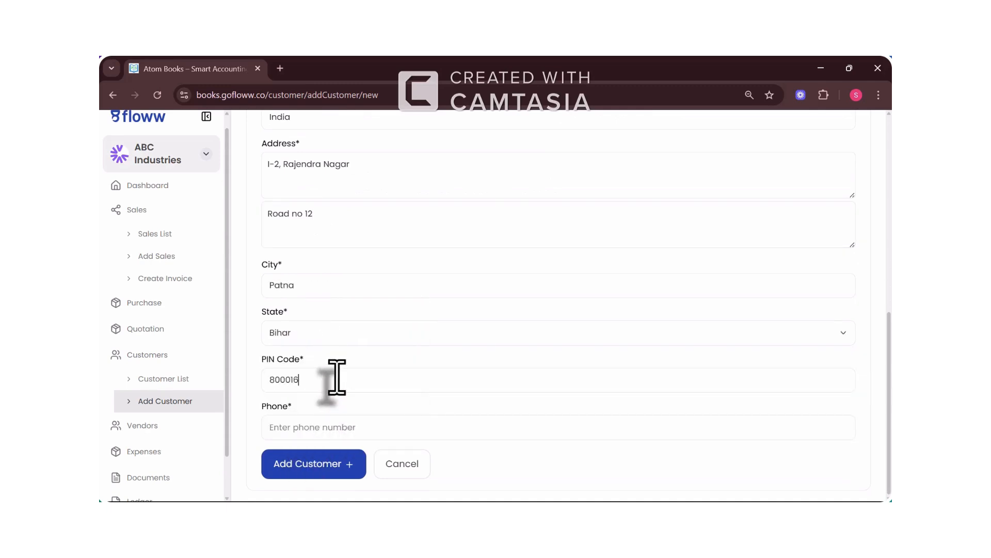
left_click(288, 426)
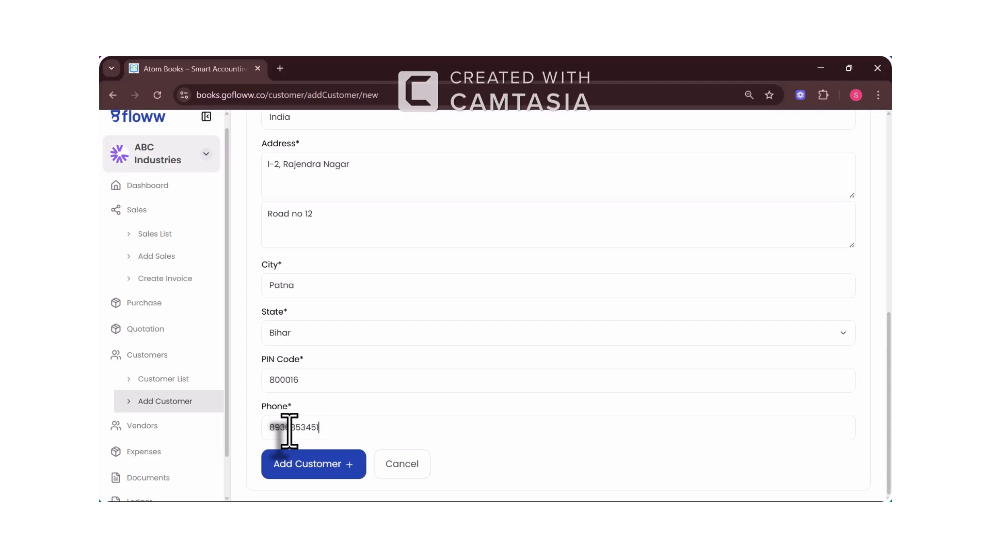
scroll(431, 358, "up", 2)
Step: Add a Mr. contact person with first name, last name, email and work phone
left_click(448, 129)
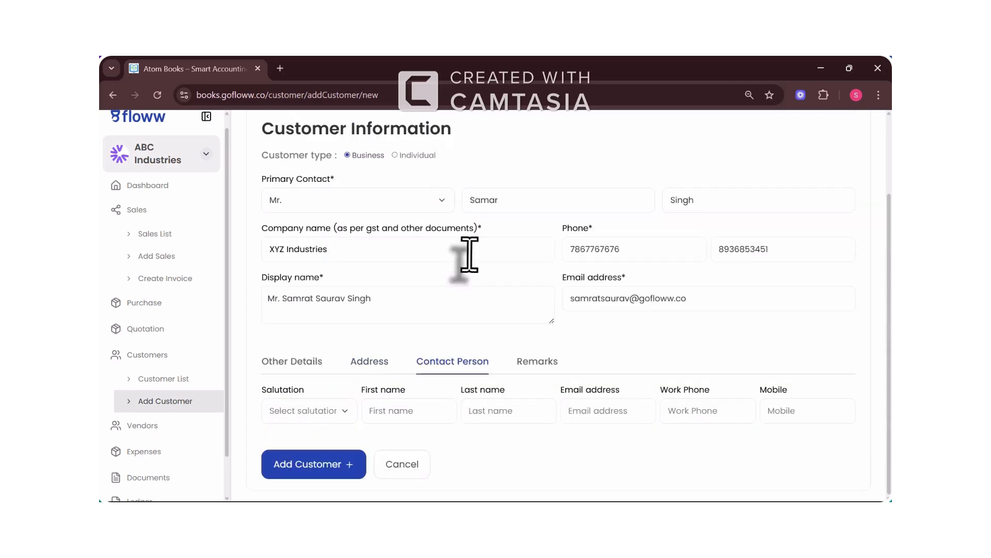
left_click(326, 413)
left_click(274, 419)
left_click(387, 411)
key("Tab")
type("Si")
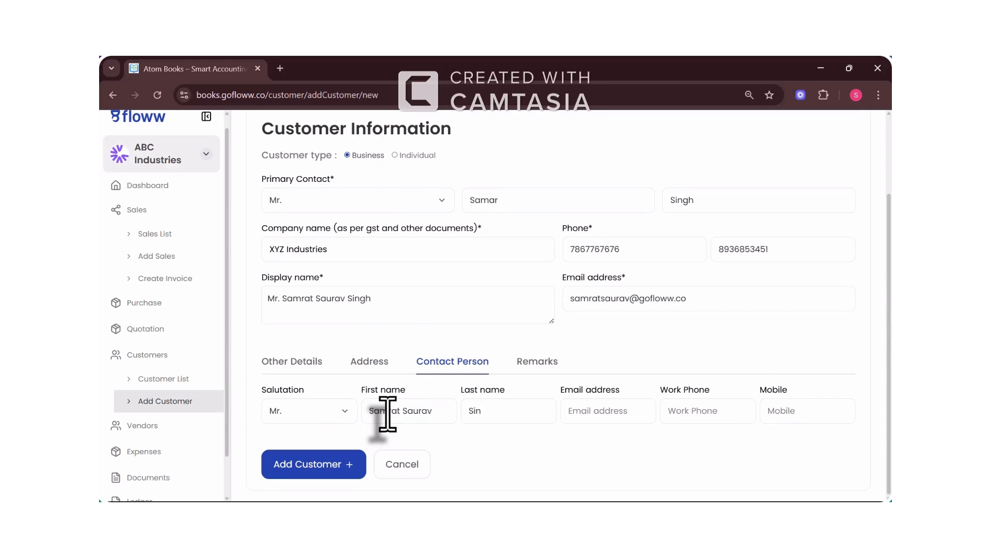
left_click_drag(436, 413, 370, 432)
type("Aryan")
key("Tab")
type("Ku")
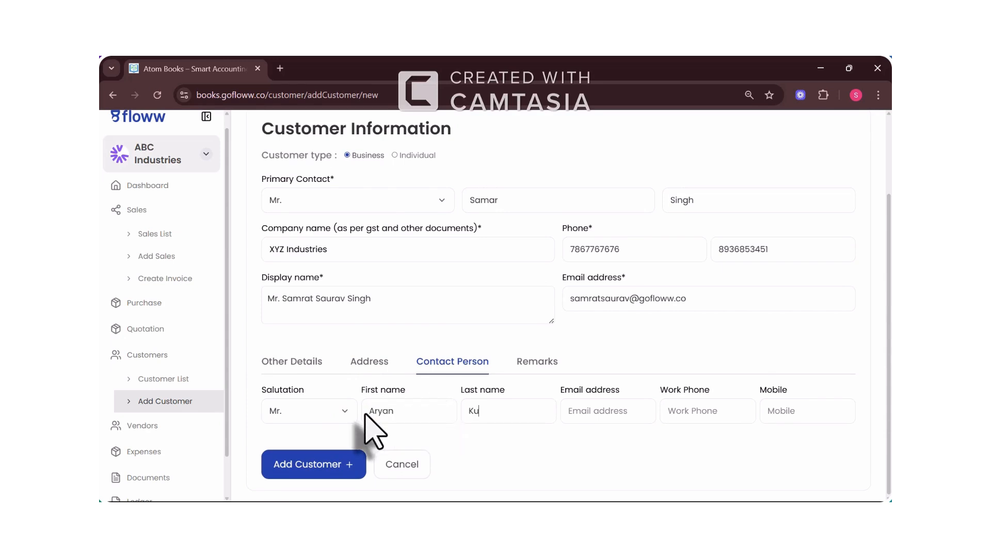
key("Tab")
type("987666778")
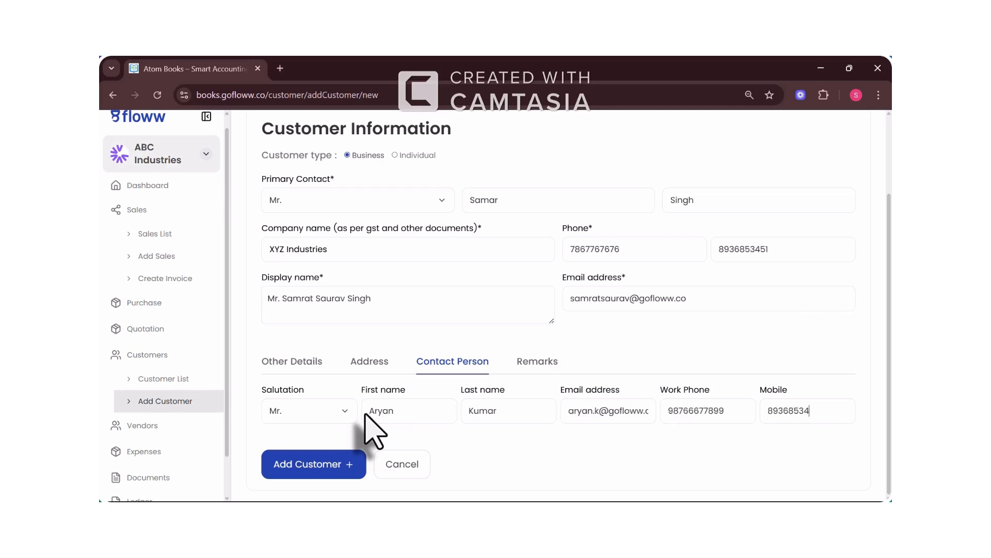
Step: Enter the remark Raw Material Purchaser and save the customer
left_click(535, 363)
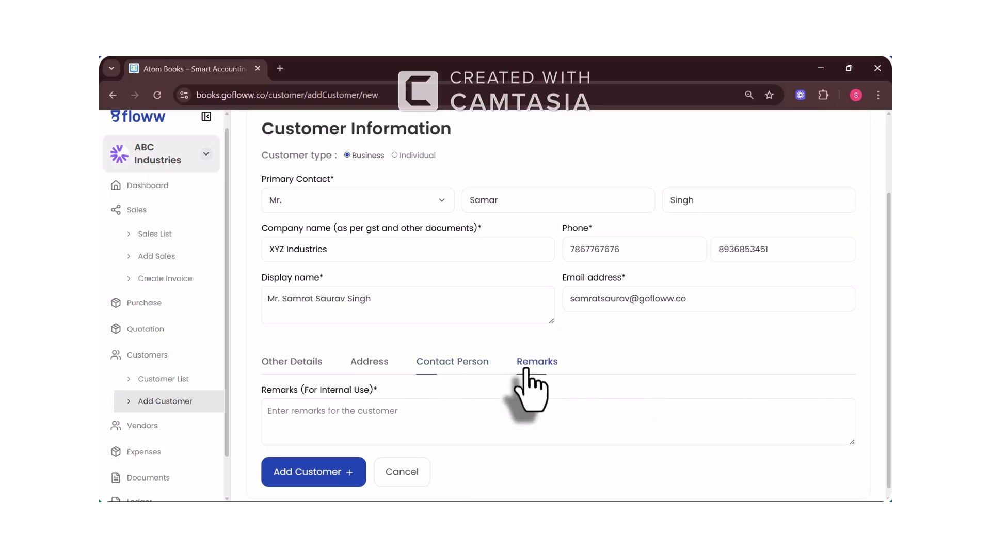
left_click(413, 425)
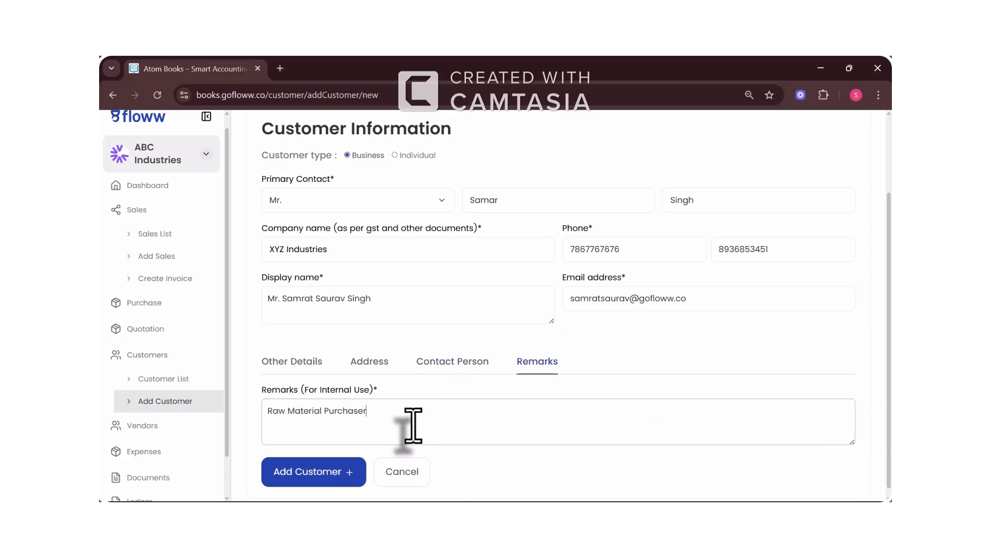
left_click(327, 476)
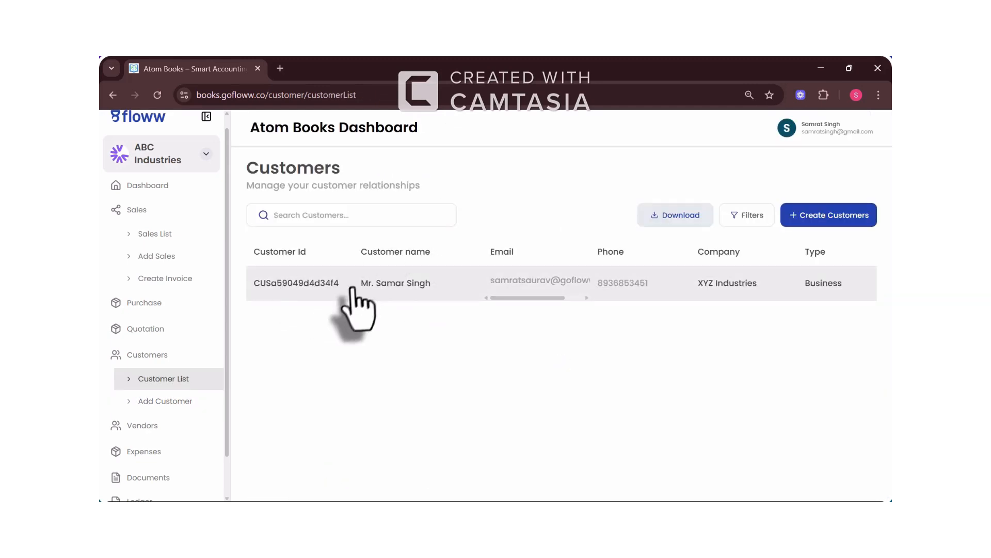
Step: Open the XYZ Industries customer's details page and scroll through its sections
left_click(327, 288)
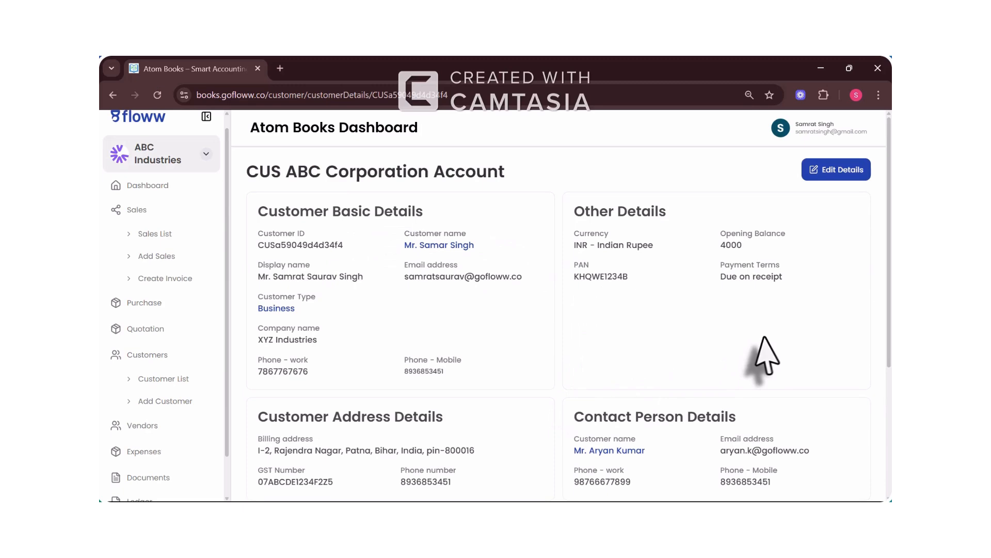
scroll(769, 355, "down", 4)
scroll(769, 356, "up", 4)
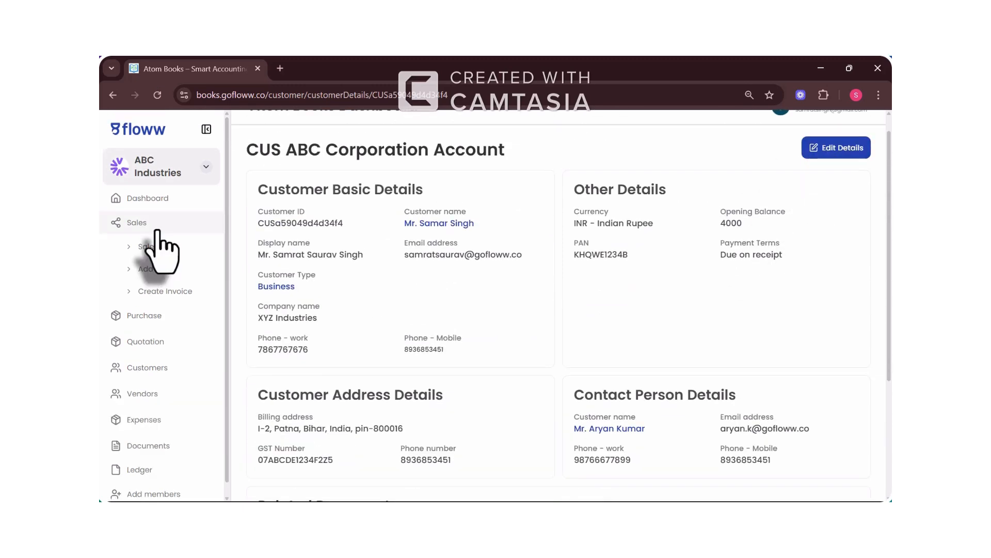
left_click(158, 291)
Step: Enter invoice number #1234, invoice date 02-08-2025, Due on receipt terms and due date 08-08-2025
left_click(310, 312)
type("#1234")
left_click(528, 306)
left_click(501, 354)
left_click(357, 361)
left_click(351, 388)
left_click(528, 359)
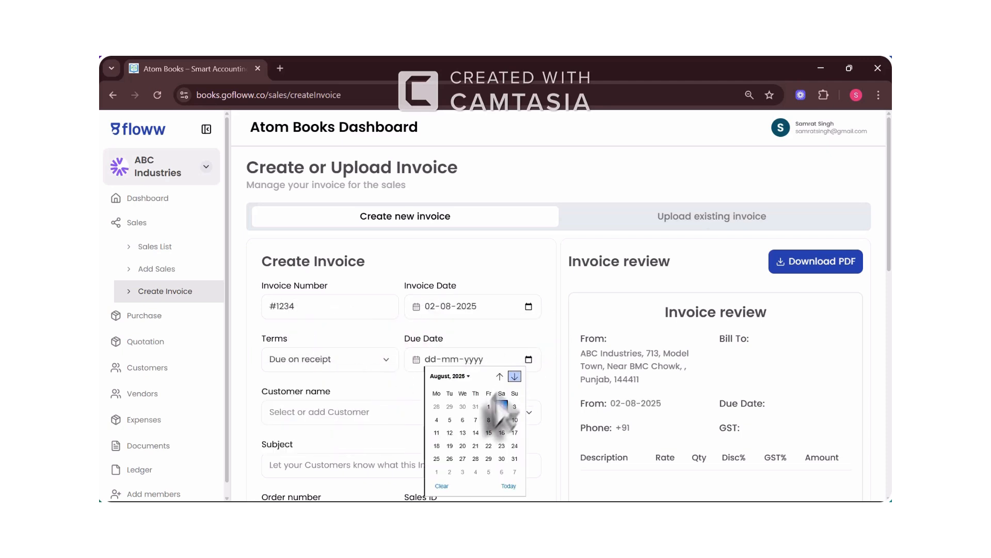
left_click(489, 420)
scroll(491, 436, "down", 2)
Step: Bill the saved customer and enter the subject 'This invoice is regarding a raw material supply.'
left_click(400, 319)
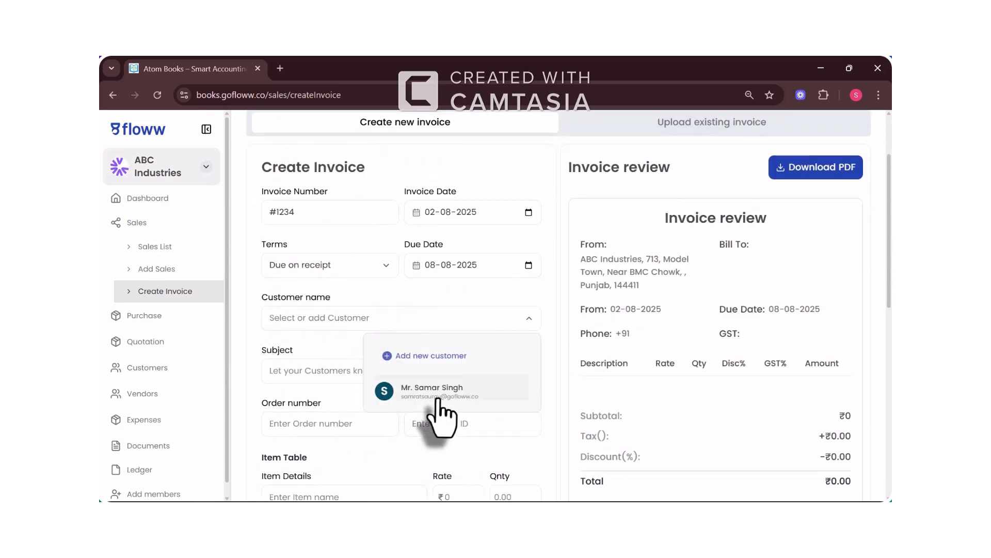
left_click(436, 395)
scroll(398, 431, "down", 1)
left_click(361, 343)
type("This invoice is regarding a raw material supply.")
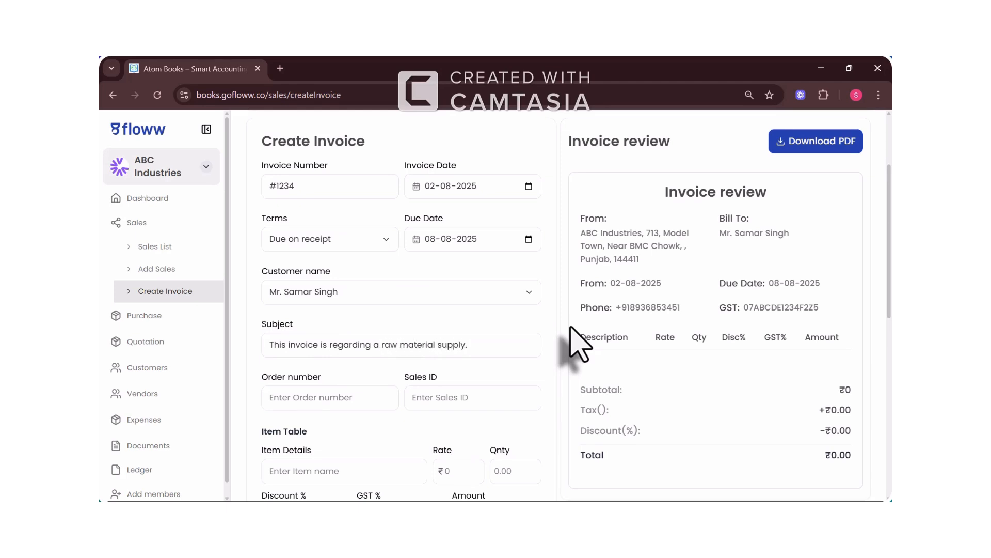
Step: Enter order number ORD1234 and sales ID SAL1234 on the invoice
scroll(573, 343, "down", 2)
left_click(335, 308)
type("ORD1234")
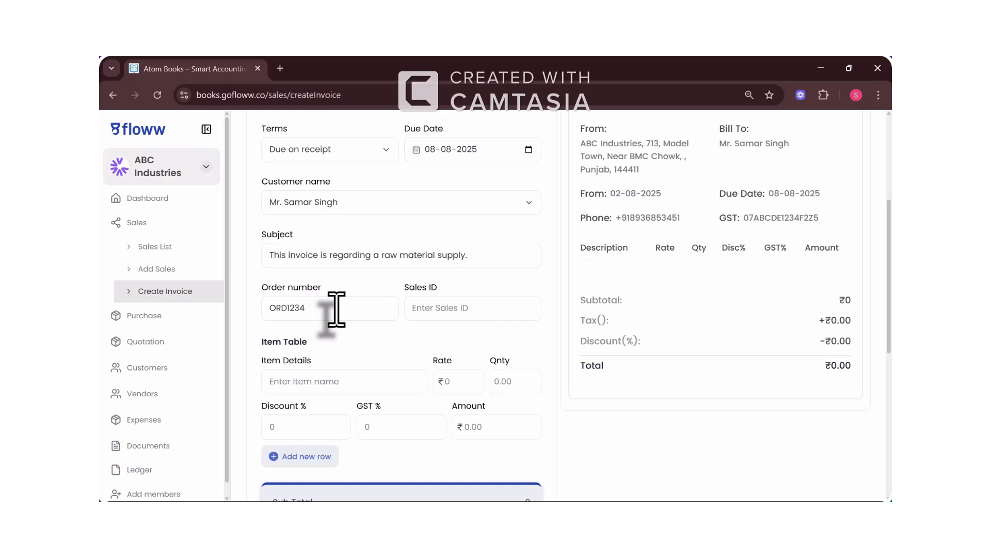
type("Timber")
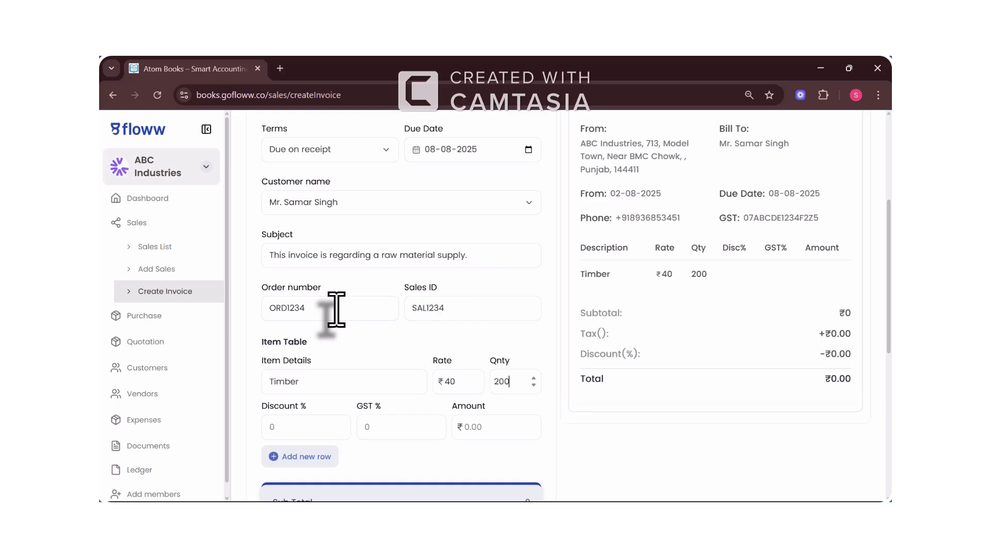
type("18")
scroll(331, 310, "down", 3)
scroll(343, 377, "up", 2)
scroll(321, 266, "down", 3)
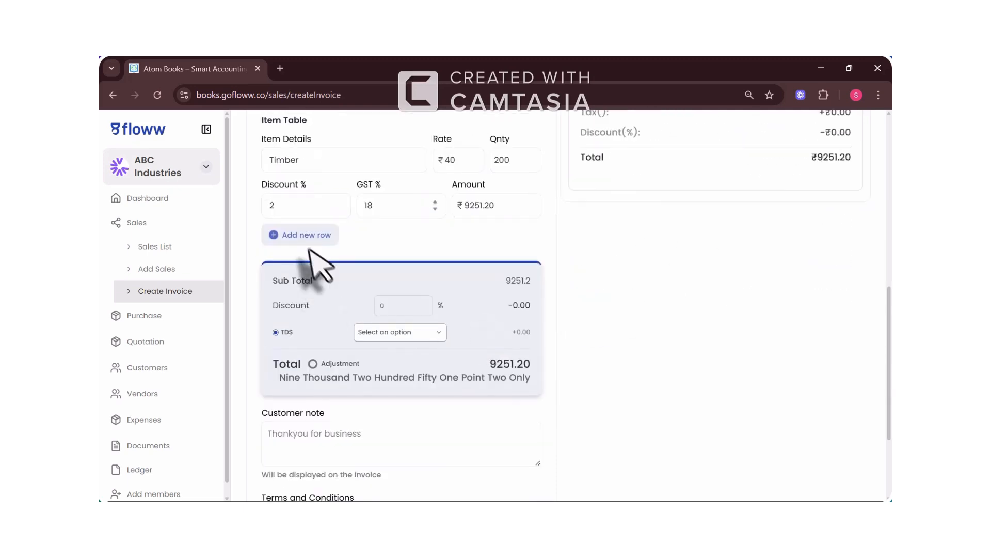
Step: Add a second item row for Cement
left_click(305, 235)
left_click(287, 288)
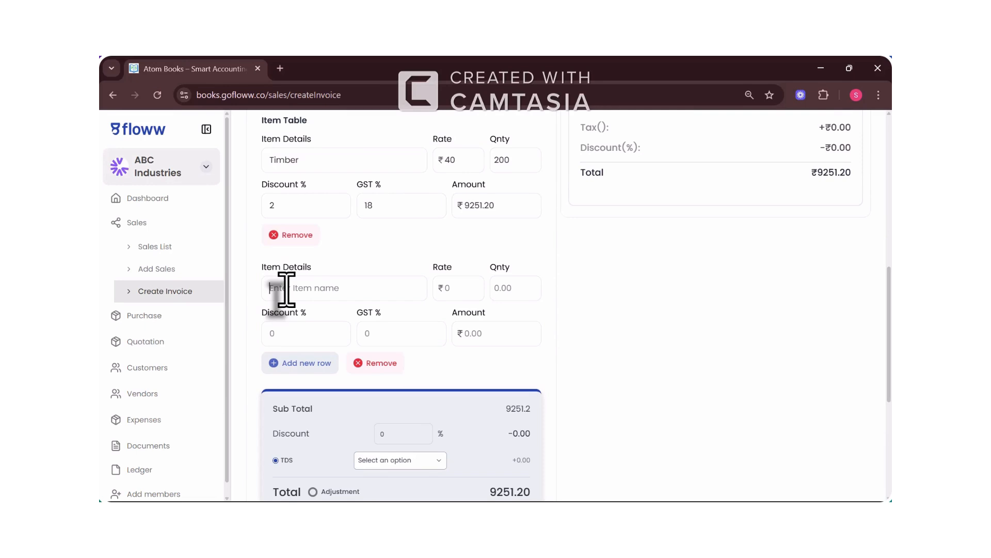
type("Cement")
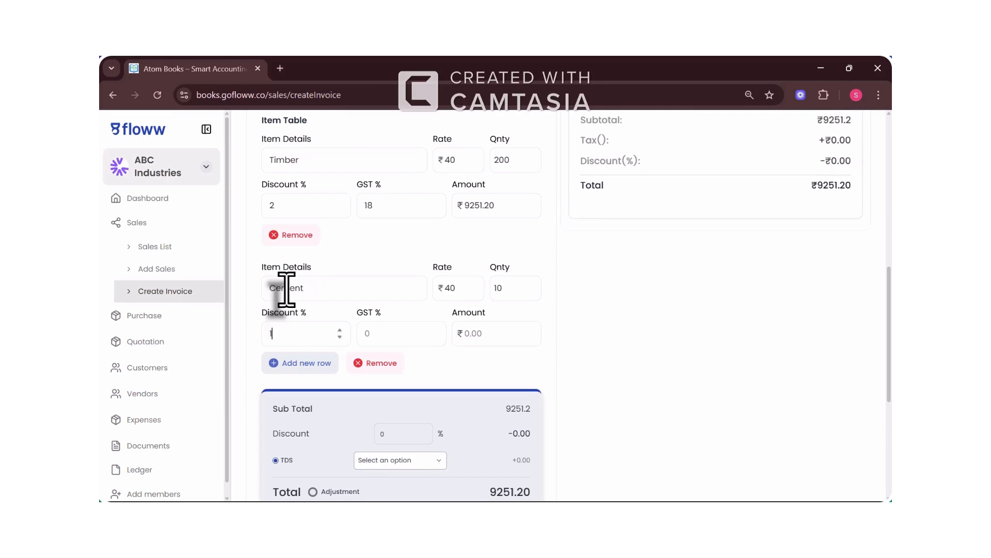
scroll(491, 337, "up", 2)
scroll(472, 414, "down", 2)
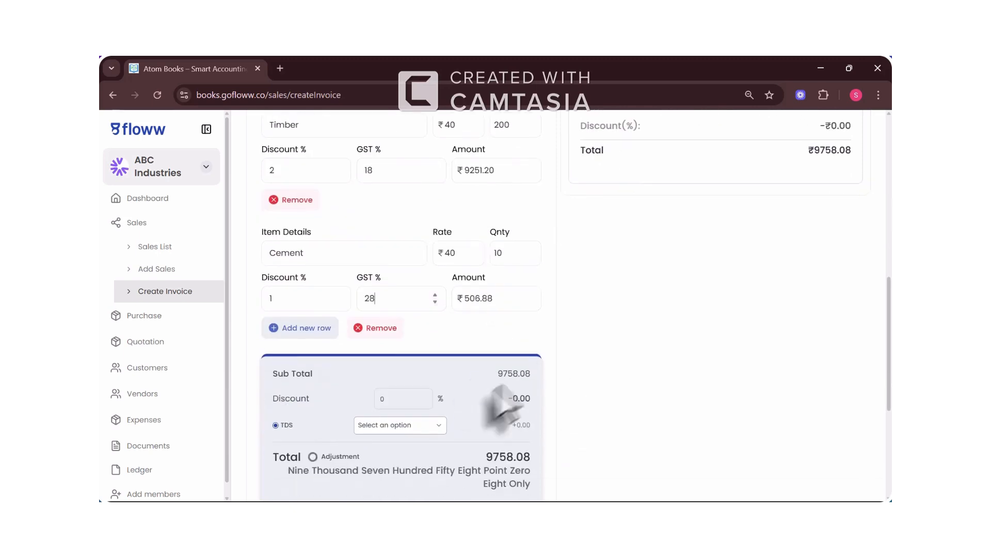
scroll(709, 222, "up", 3)
scroll(316, 354, "up", 1)
Step: Change the Timber item's discount to 10%, giving a ₹9002.88 subtotal
left_click(290, 343)
key("BackSpace")
type("10")
scroll(723, 310, "down", 3)
scroll(767, 245, "up", 3)
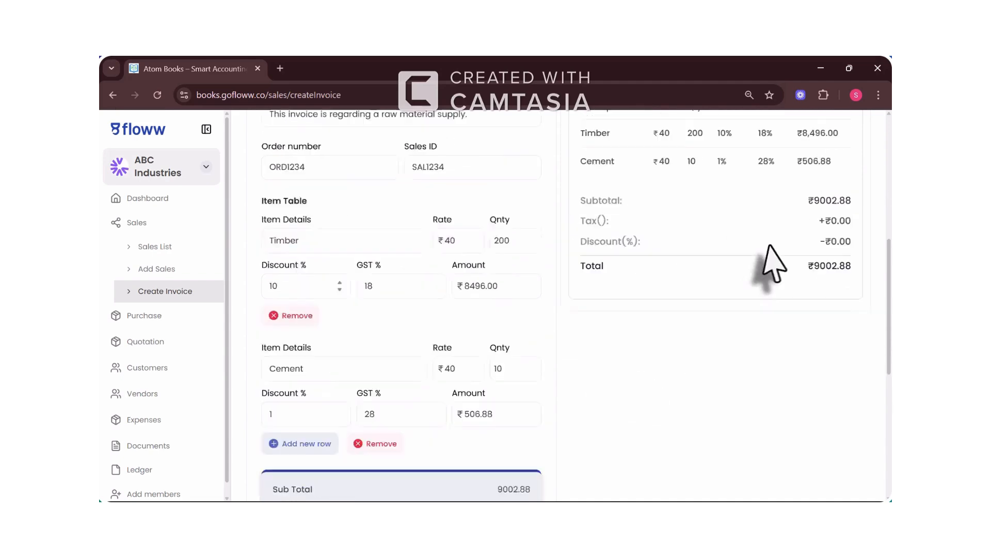
left_click_drag(583, 269, 855, 335)
scroll(854, 335, "down", 6)
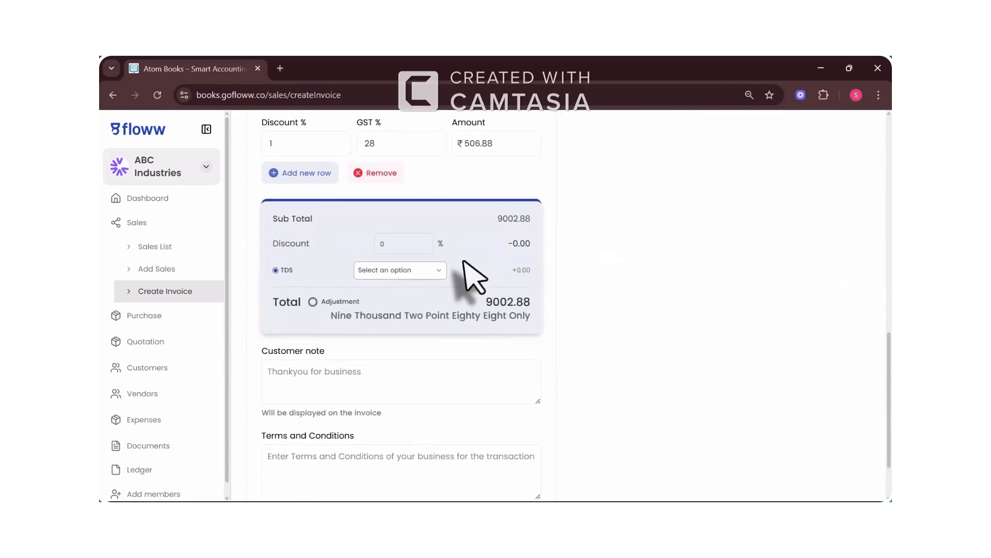
scroll(385, 344, "up", 2)
scroll(456, 353, "down", 4)
scroll(457, 356, "up", 6)
scroll(458, 364, "down", 5)
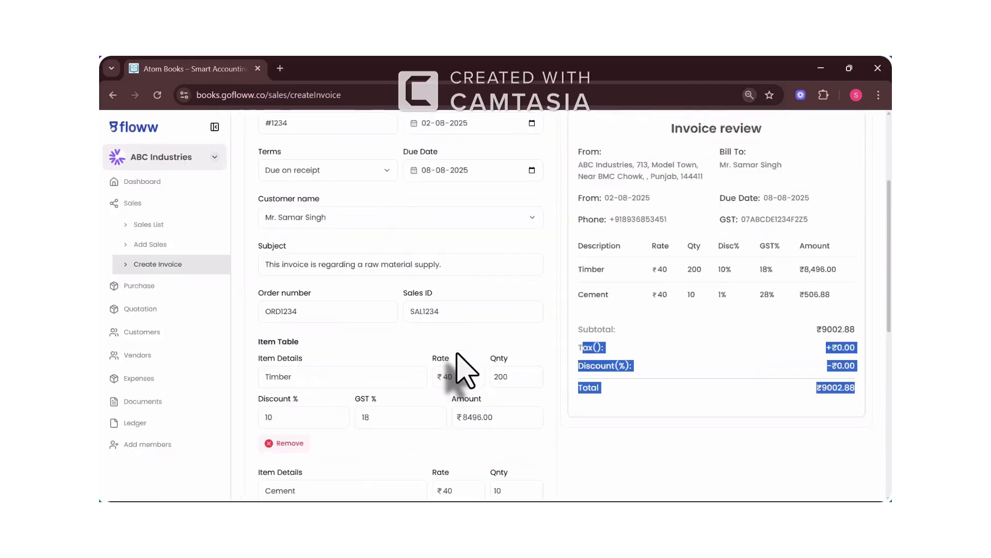
Step: Apply a 2% invoice discount and a 2% TDS rate
left_click(393, 406)
type("20")
scroll(604, 225, "up", 1)
scroll(575, 323, "down", 2)
key("BackSpace")
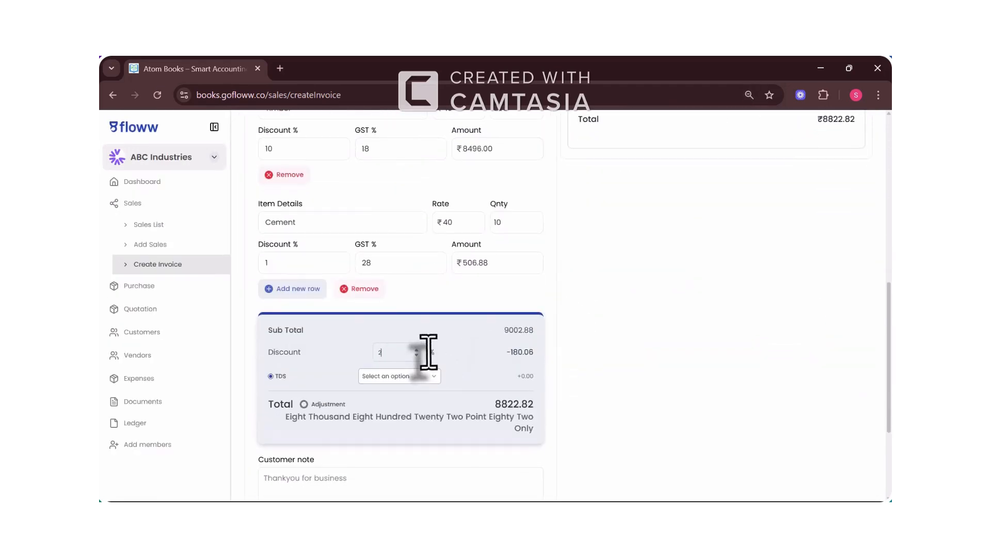
scroll(427, 353, "up", 4)
scroll(421, 408, "down", 3)
left_click(399, 423)
left_click(428, 467)
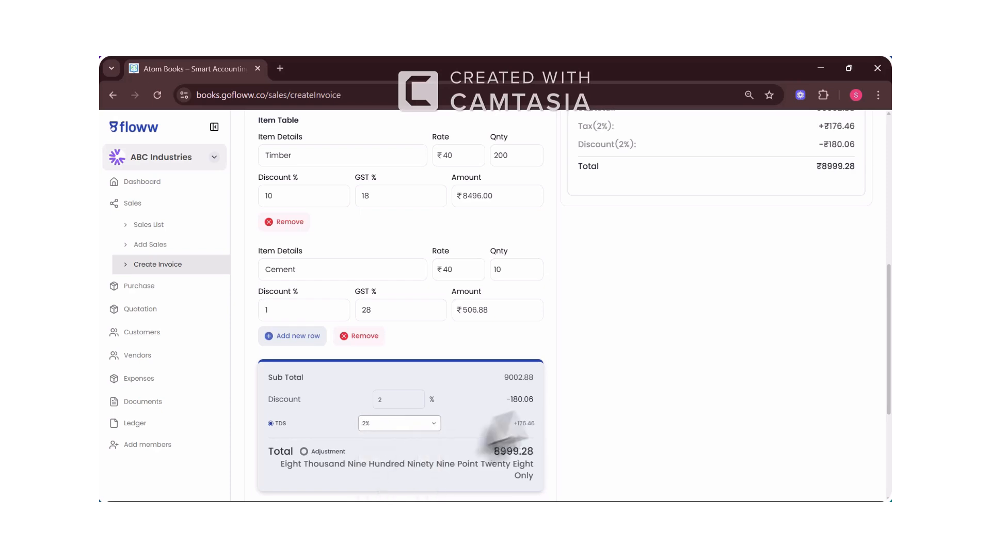
Step: Add a thank-you customer note and 'No T&Cs.' as the terms
scroll(515, 425, "down", 3)
scroll(410, 394, "up", 1)
scroll(434, 341, "down", 2)
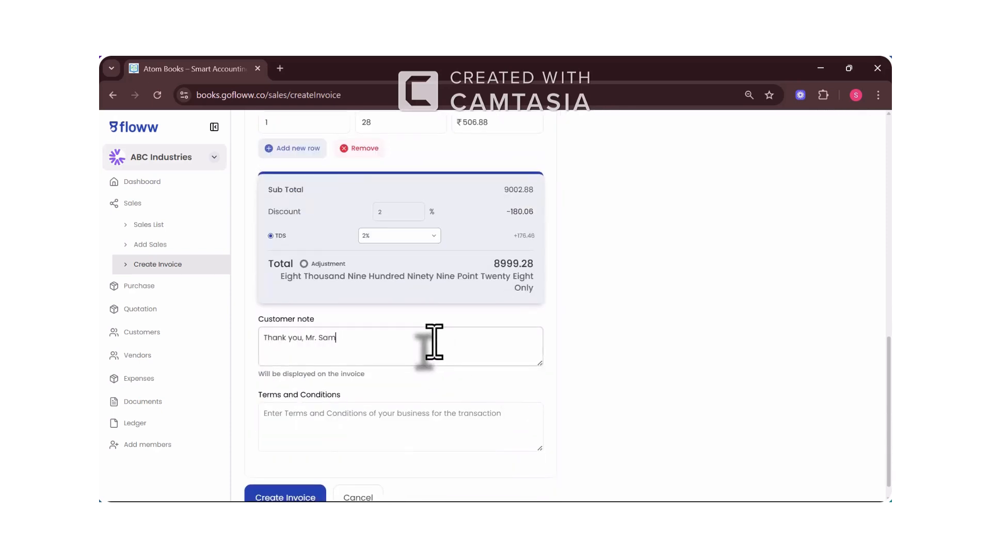
type(".")
left_click(353, 432)
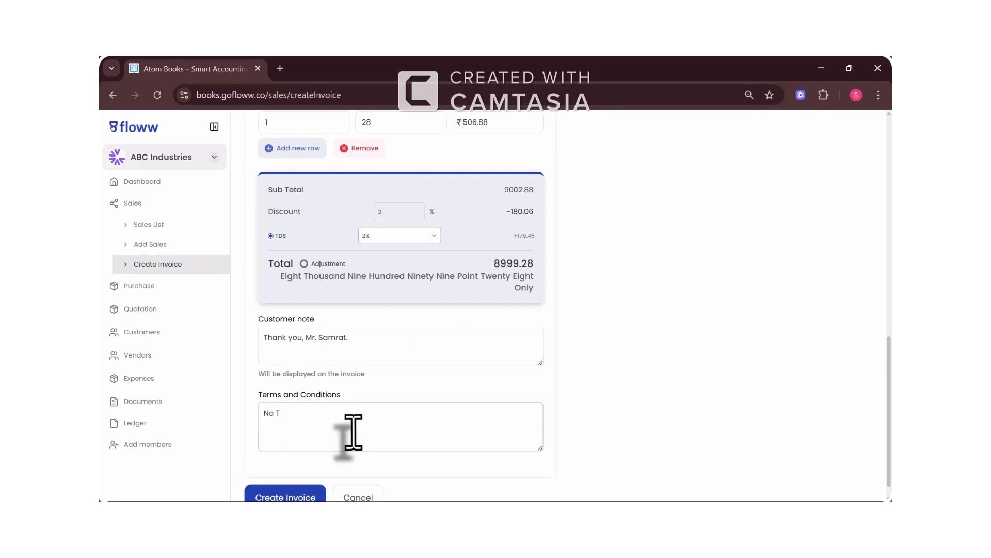
scroll(353, 432, "down", 1)
Step: Create the invoice and view its downloaded PDF
left_click(286, 480)
left_click(689, 132)
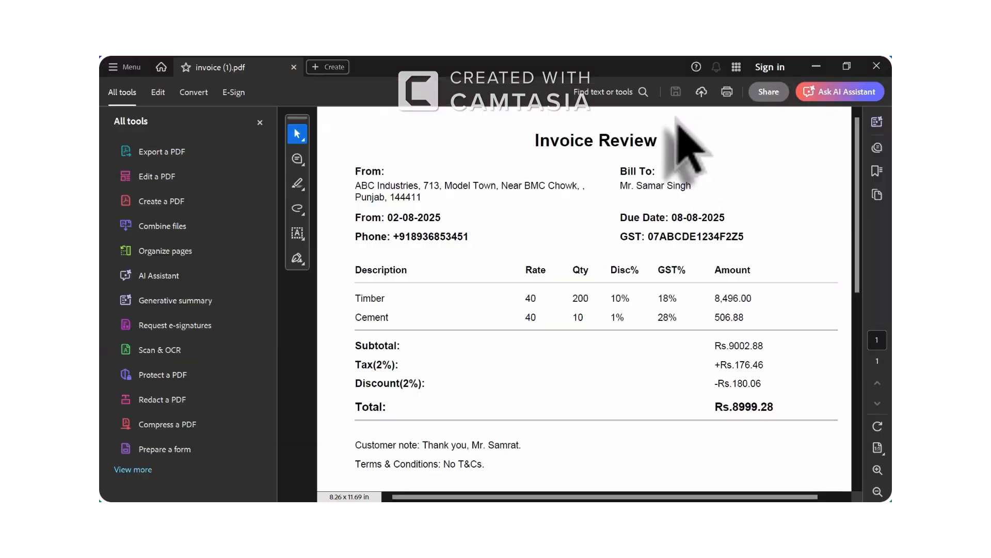
left_click(876, 65)
left_click(154, 242)
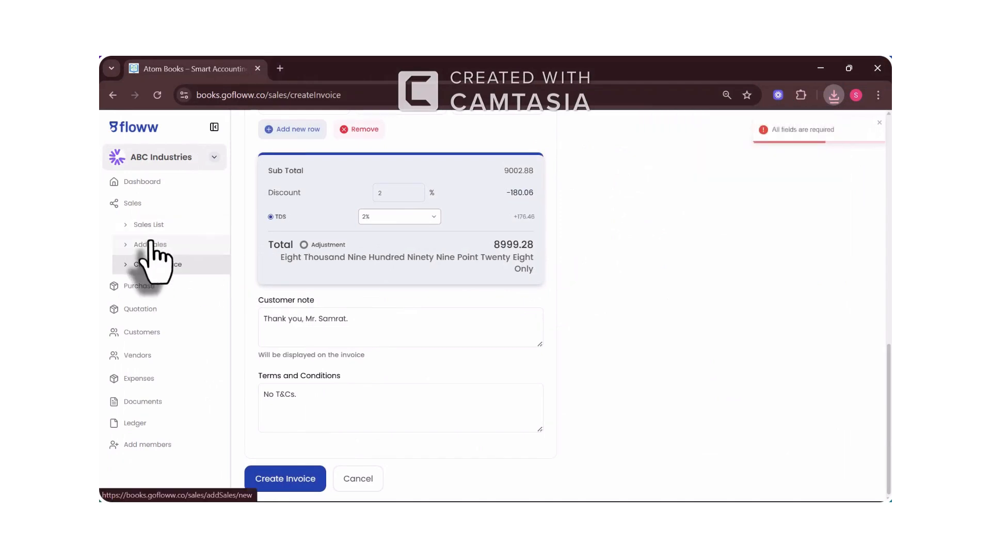
Step: Start a sale for the existing customer dated 02-08-2025, paid by Cash, status Pending
left_click(338, 281)
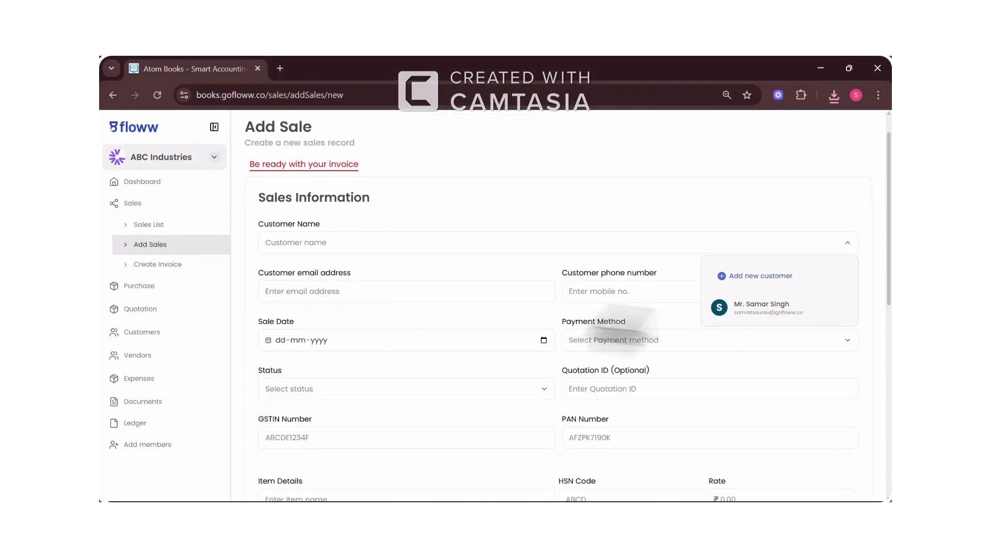
left_click(718, 309)
scroll(439, 321, "down", 1)
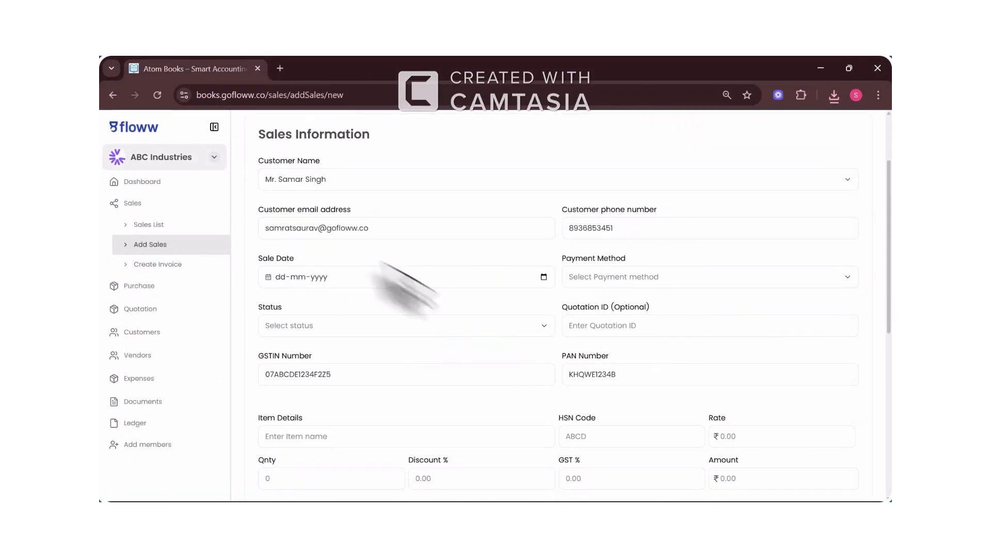
left_click(544, 277)
left_click(342, 316)
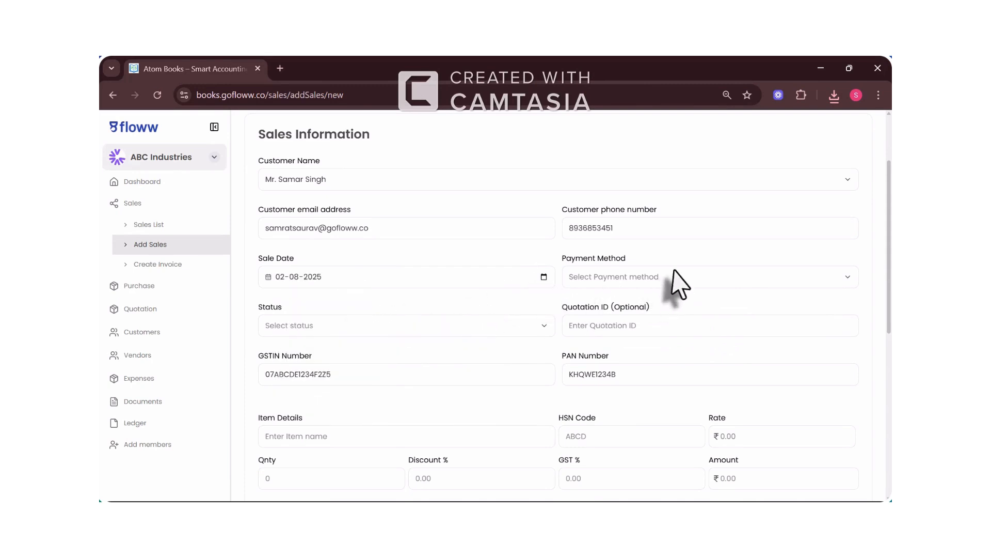
left_click(675, 279)
left_click(625, 300)
left_click(430, 327)
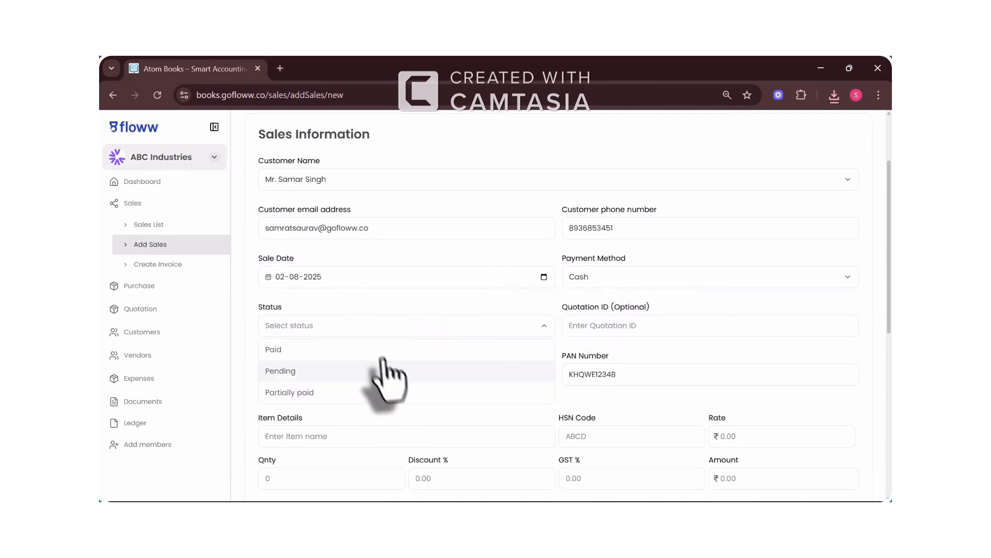
left_click(369, 369)
Step: Enter quotation ID #1234 for the sale
left_click(656, 323)
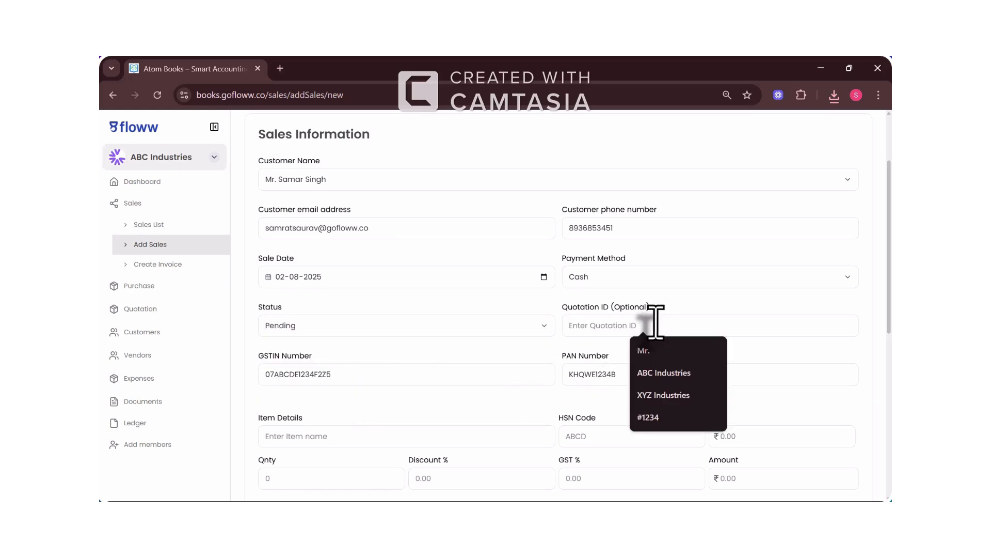
type("#1234")
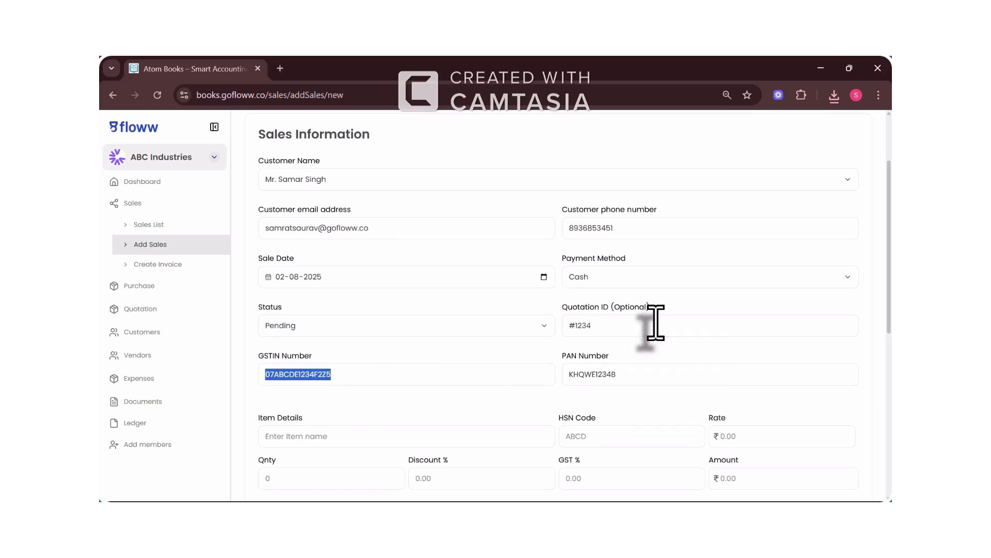
key("Tab")
scroll(568, 392, "down", 2)
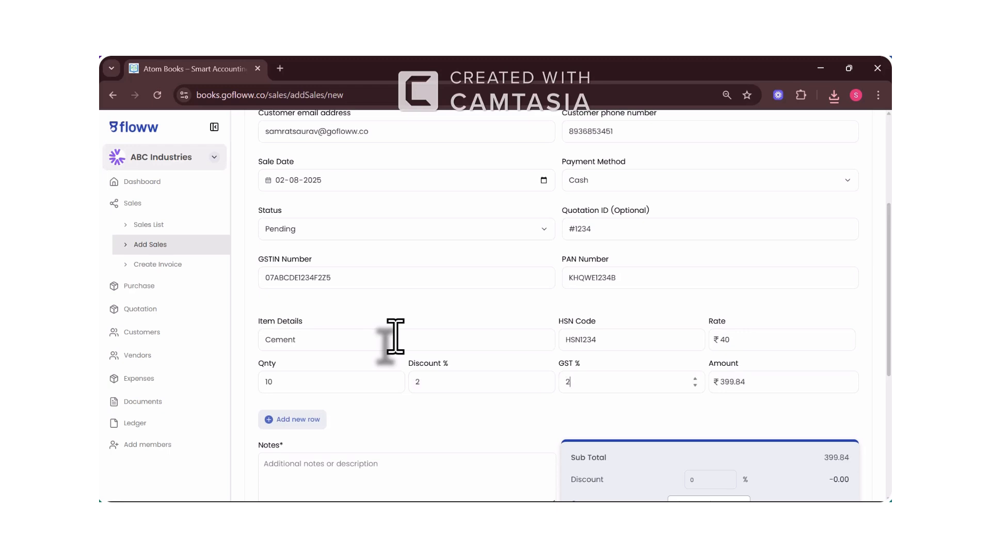
scroll(396, 336, "down", 3)
Step: Write the sale's notes and terms and conditions
left_click(311, 293)
type("Thank You")
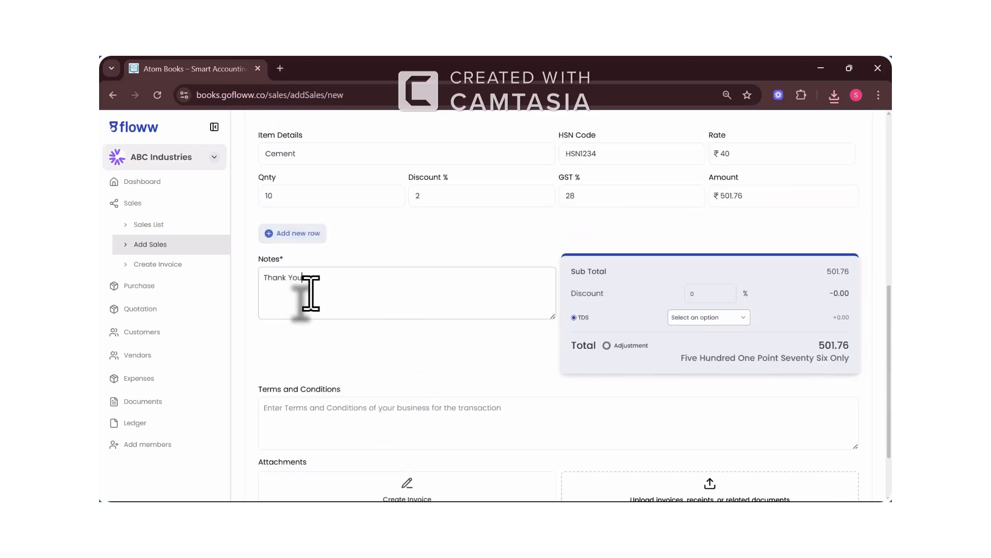
scroll(305, 274, "up", 1)
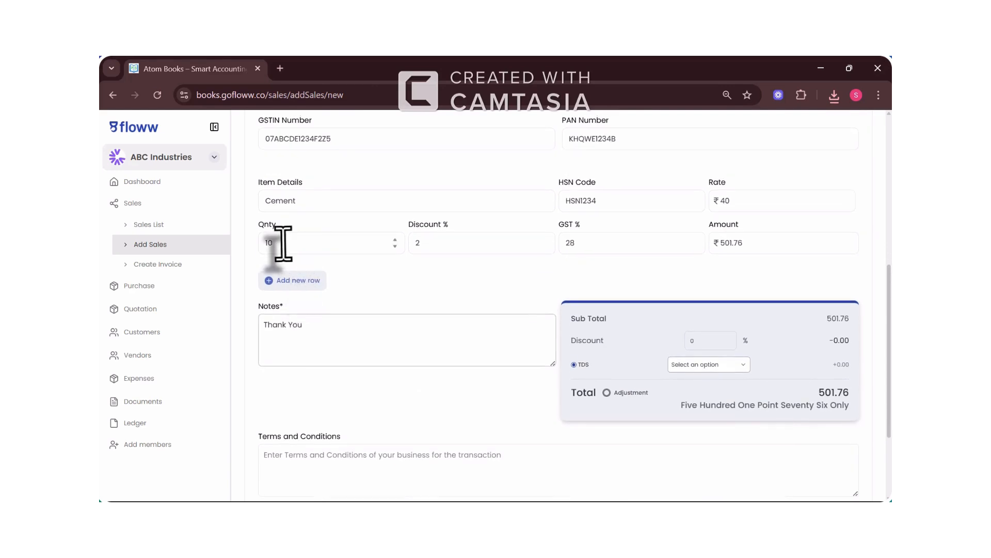
left_click(332, 355)
scroll(341, 354, "down", 2)
left_click(377, 347)
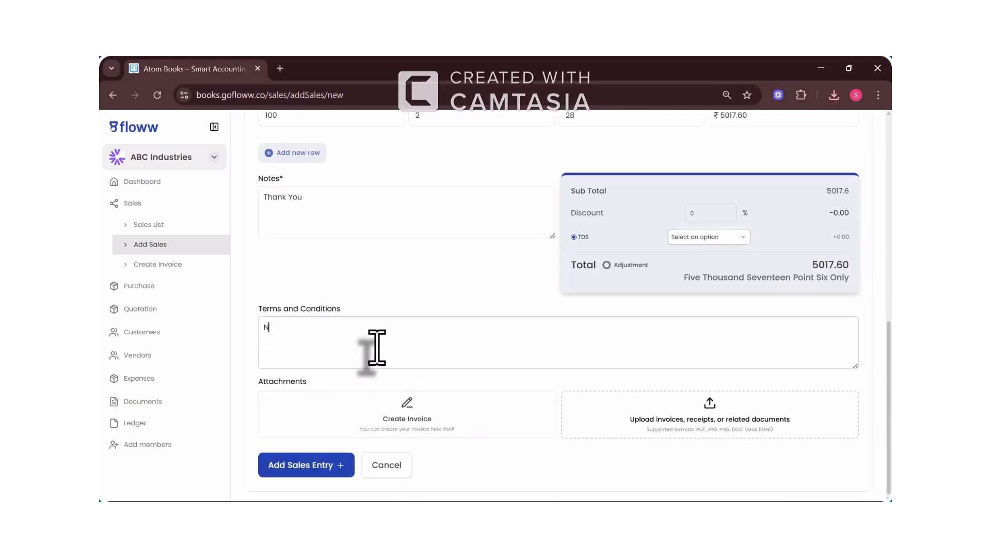
Step: Attach the downloaded invoice (1).pdf to the sale
left_click(617, 443)
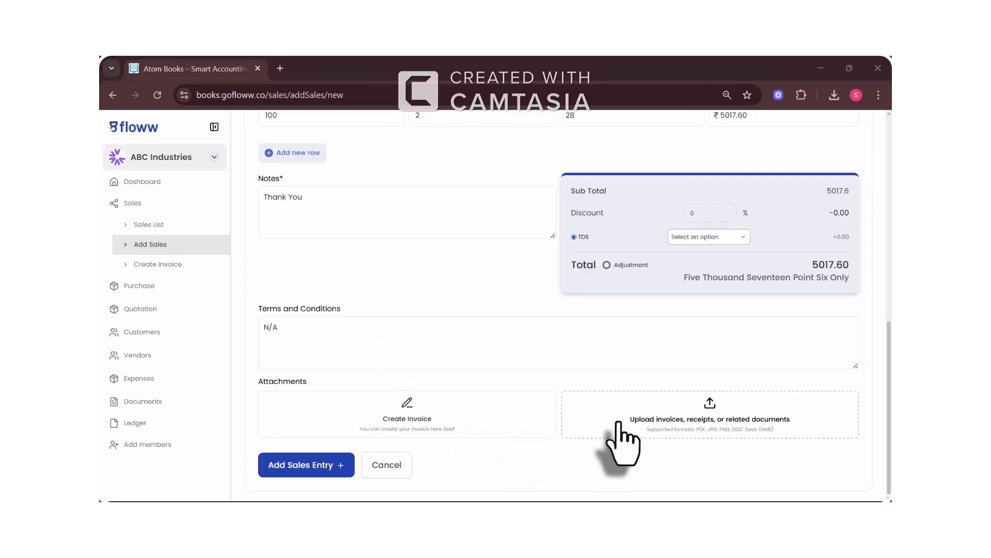
double_click(302, 170)
scroll(464, 294, "down", 1)
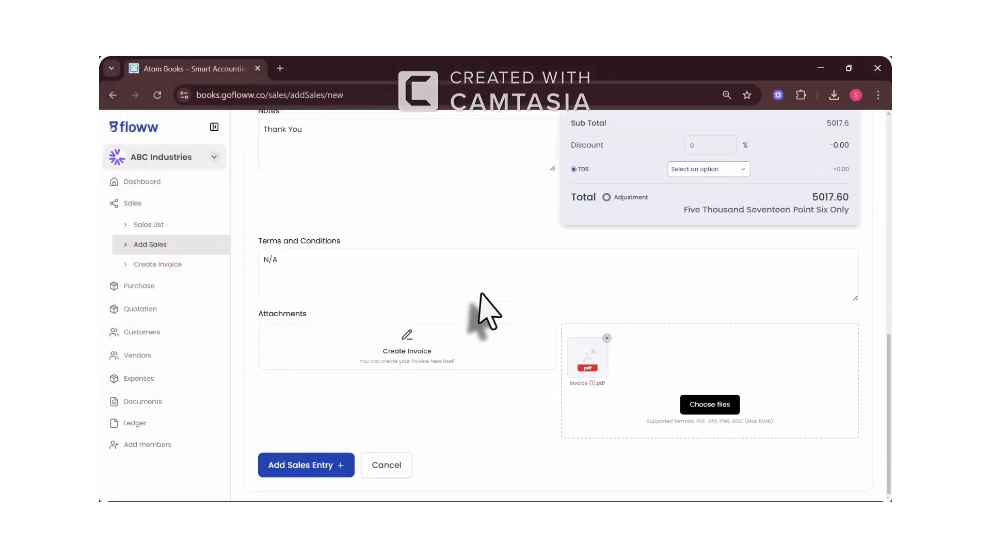
scroll(401, 276, "up", 1)
scroll(401, 277, "down", 1)
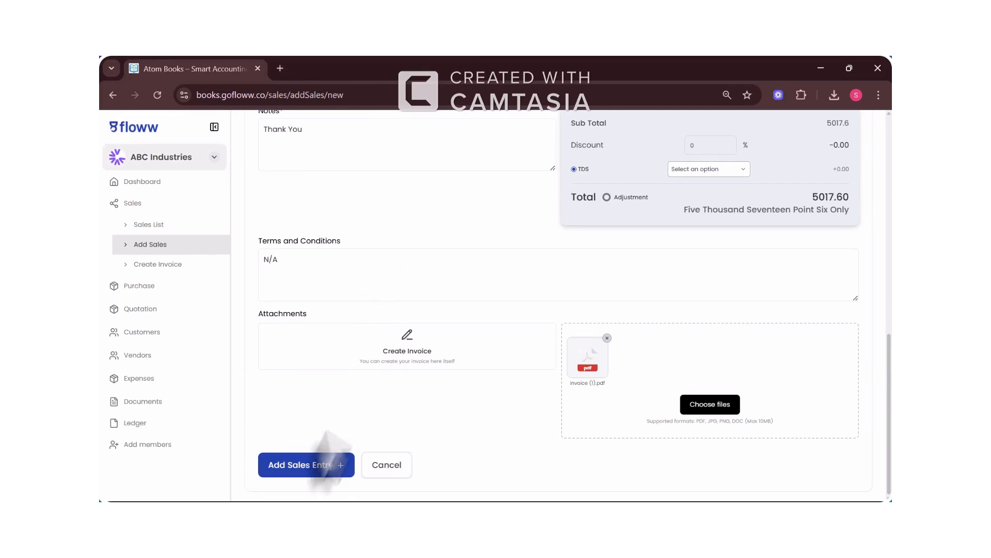
Step: Apply 2% TDS and save the sale entry, totalling 5117.95
left_click(306, 464)
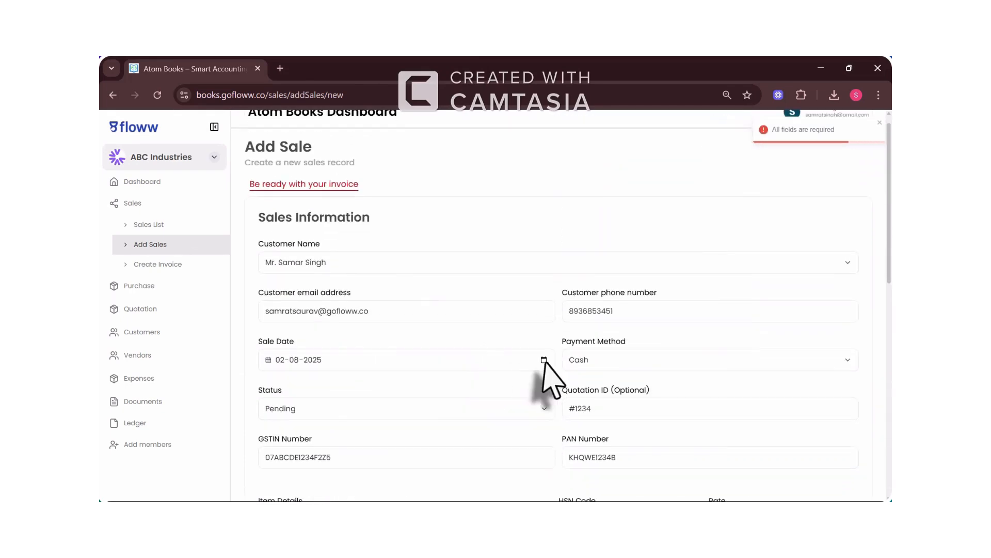
scroll(546, 363, "down", 5)
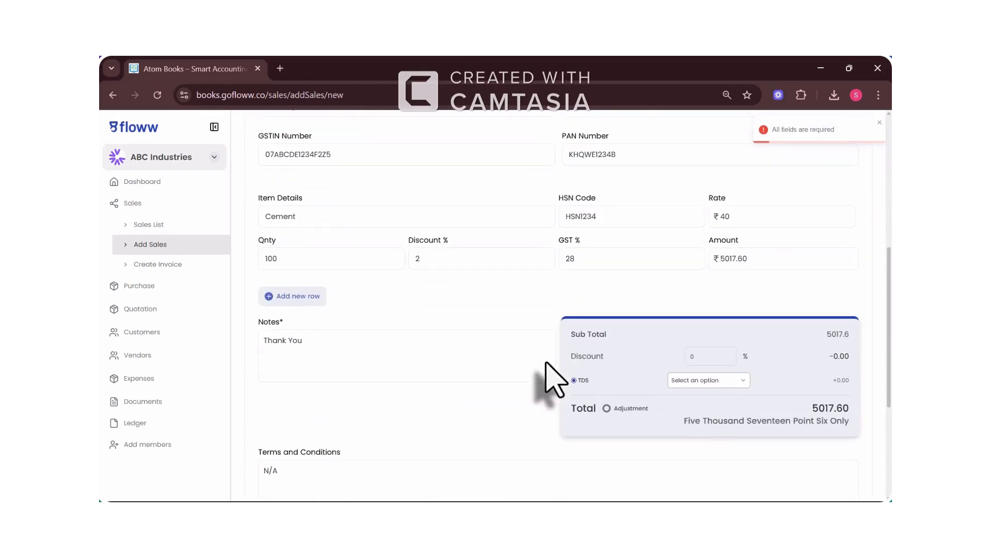
left_click(708, 381)
left_click(692, 416)
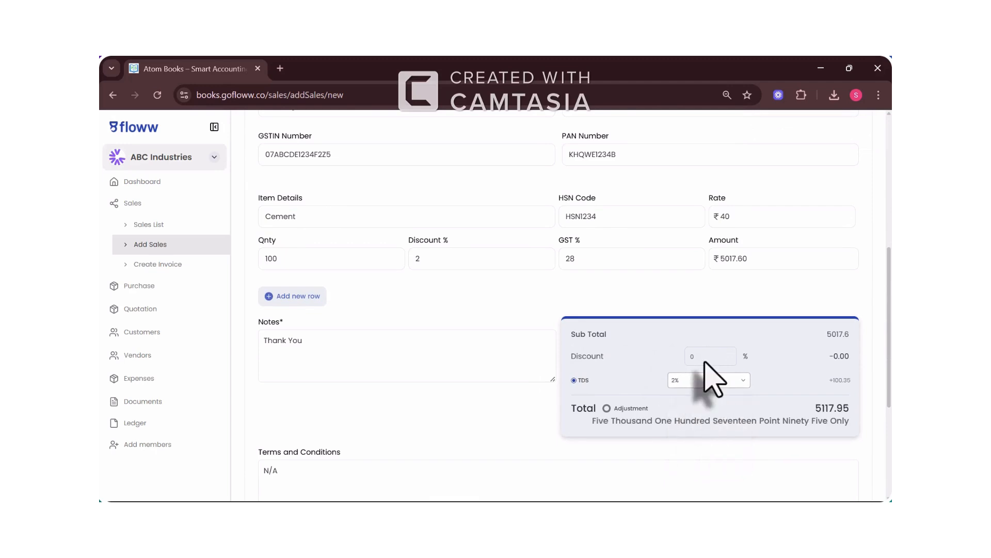
scroll(698, 351, "down", 4)
left_click(309, 467)
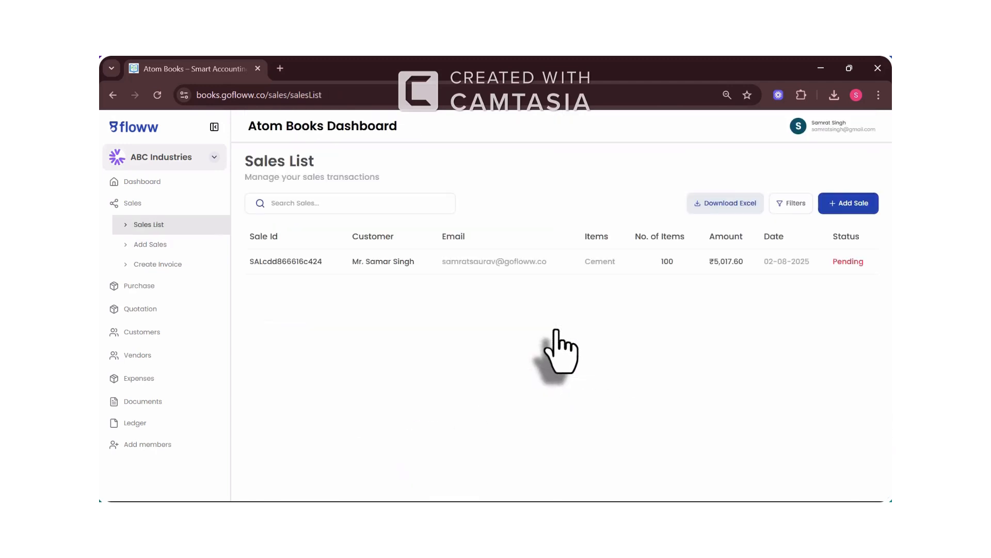
Step: Open the new Cement sale's details and start a timeline update
left_click(315, 267)
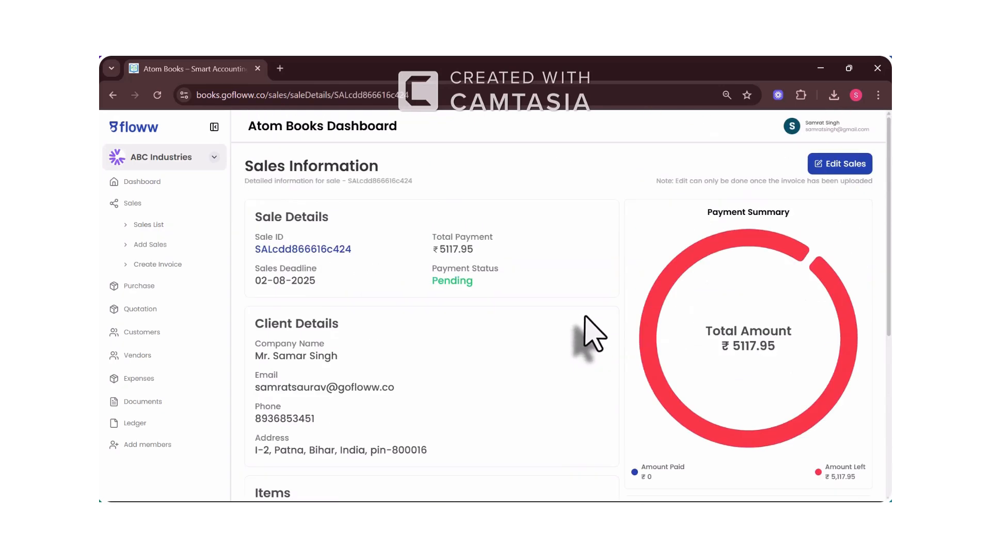
scroll(653, 362, "down", 7)
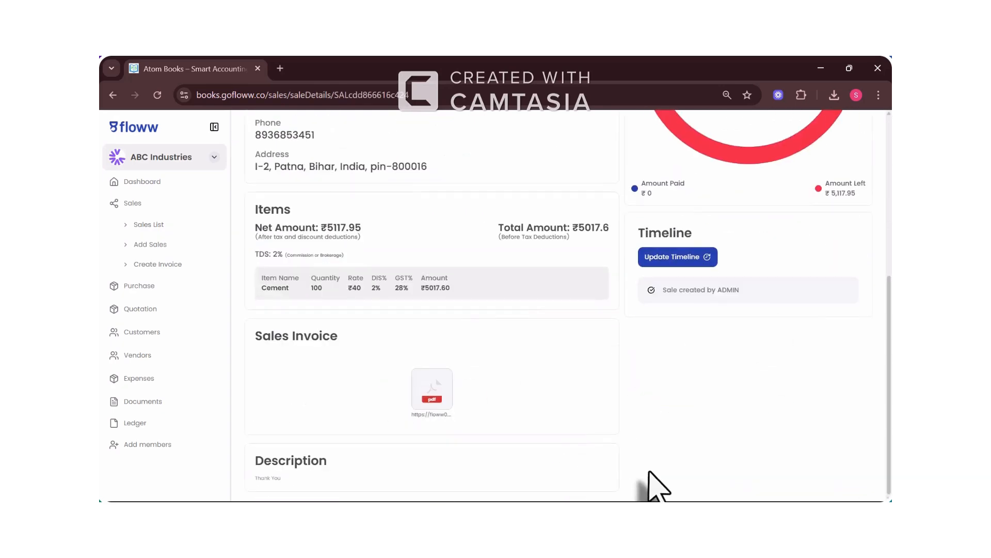
scroll(648, 479, "up", 5)
scroll(652, 478, "up", 2)
scroll(805, 248, "down", 5)
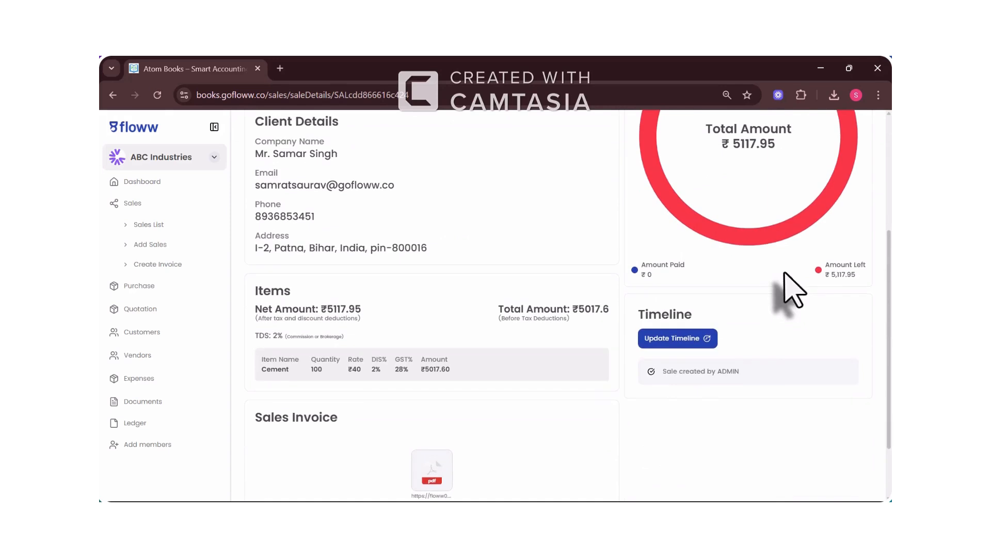
left_click(678, 345)
Step: Log a ₹2000 'First Installment Received' payment with invoice (1).pdf attached
left_click(473, 199)
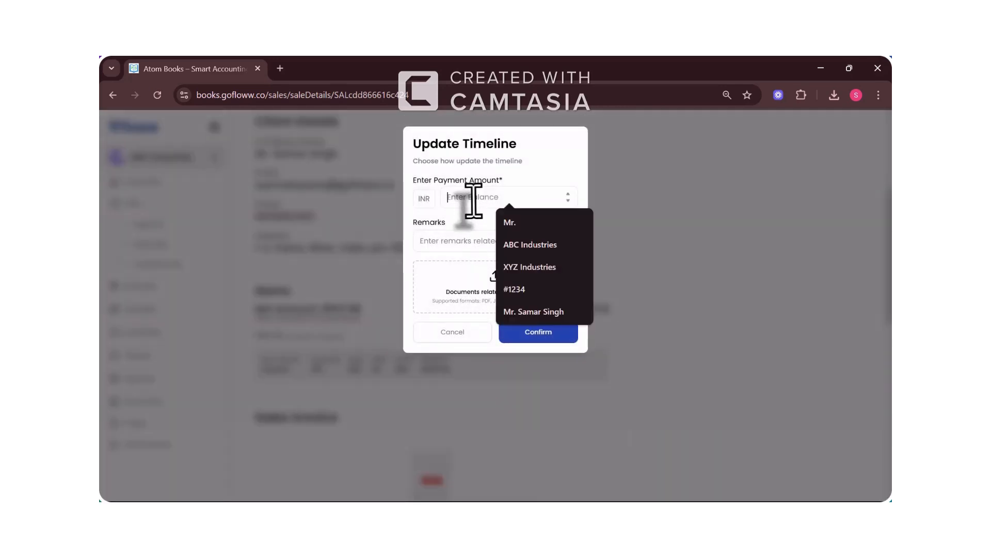
type("2000")
left_click(455, 241)
type("First Installment Received")
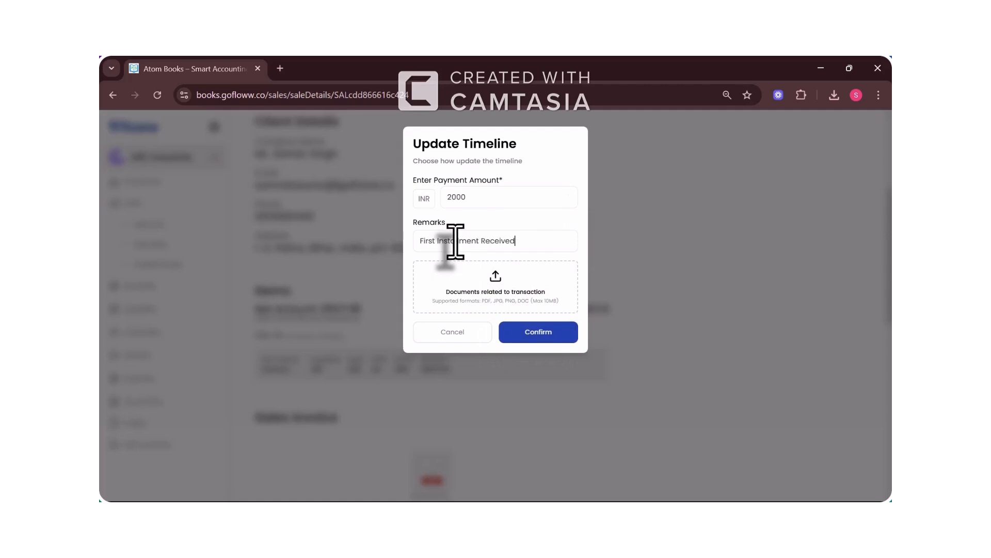
left_click(496, 309)
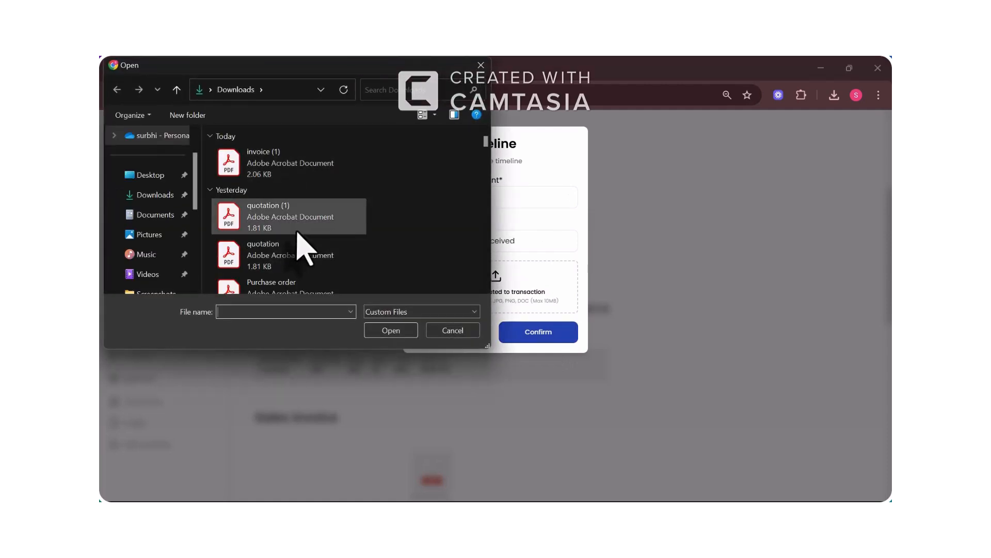
double_click(284, 162)
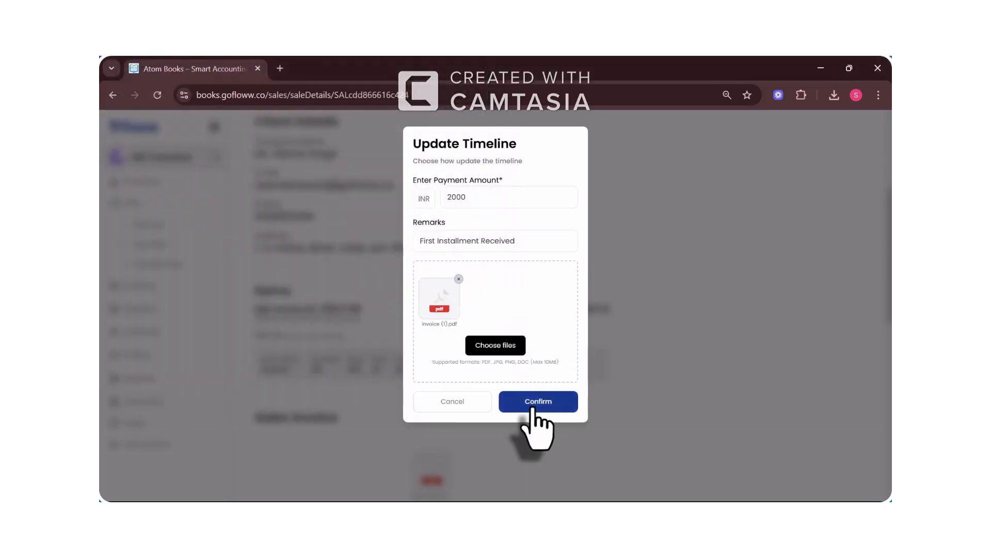
left_click(534, 401)
scroll(676, 383, "down", 3)
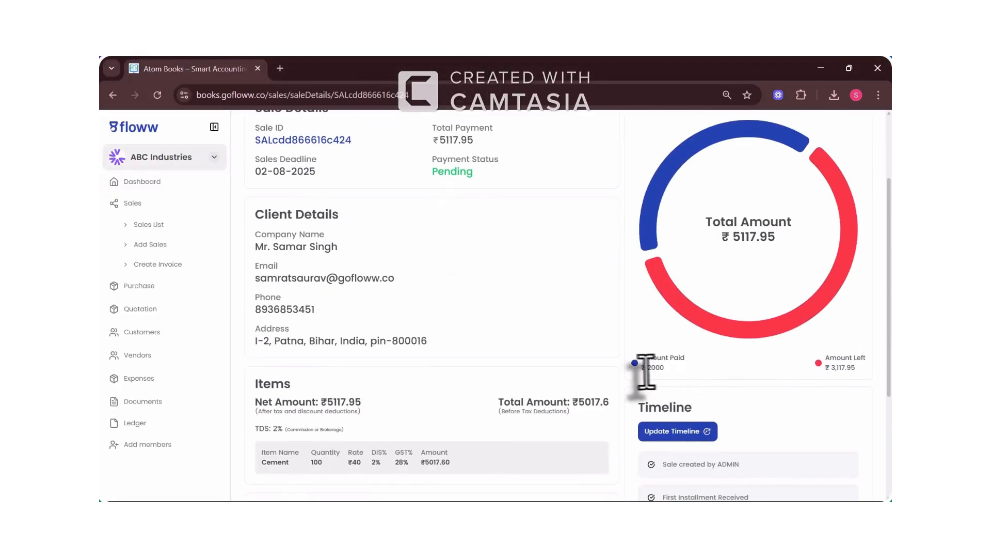
Step: Edit the sale, change its status to Partially paid and save
scroll(826, 371, "down", 3)
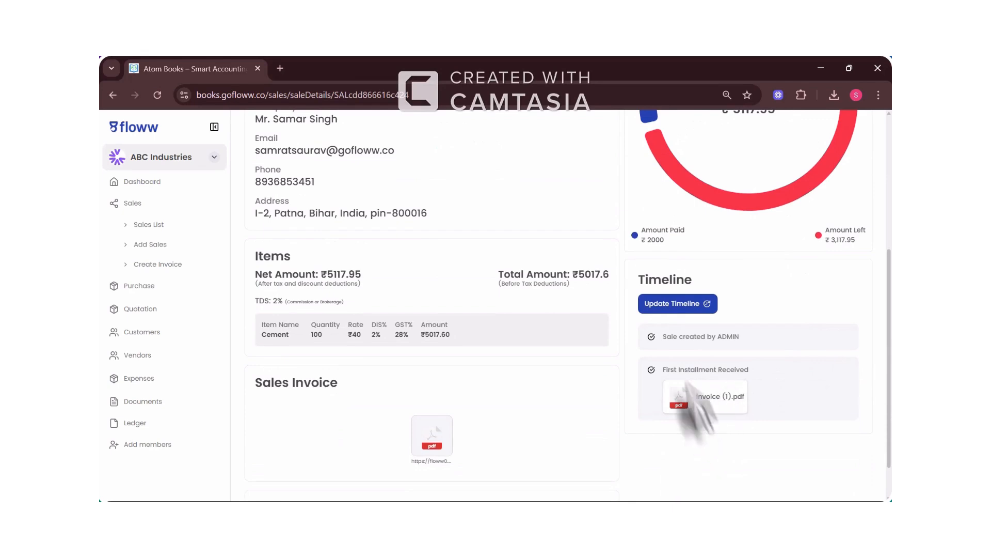
scroll(666, 326, "up", 3)
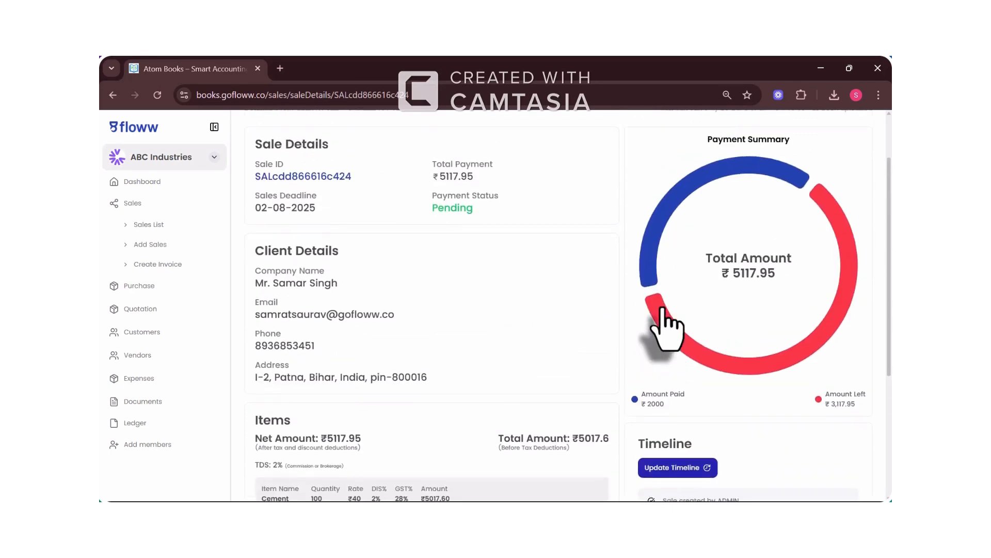
scroll(666, 326, "up", 3)
left_click(827, 164)
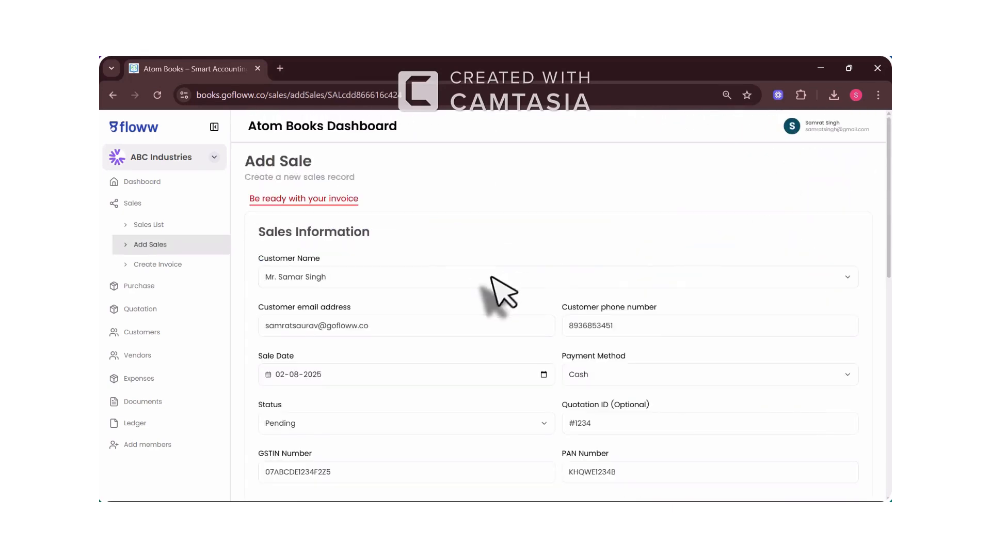
scroll(511, 320, "down", 2)
left_click(509, 330)
left_click(451, 392)
scroll(453, 394, "down", 6)
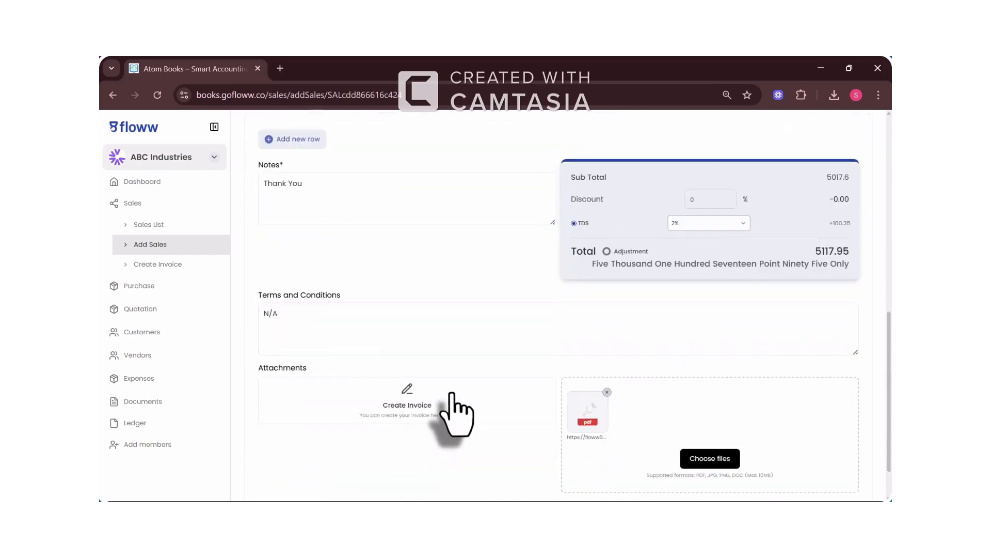
left_click(322, 465)
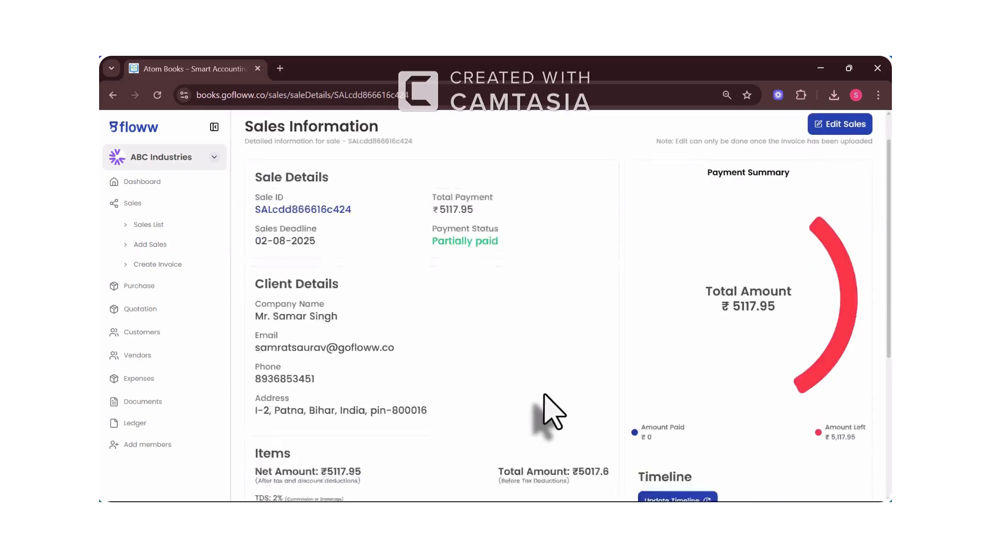
Step: Expand the Purchase section of the navigation
scroll(543, 402, "down", 3)
scroll(504, 380, "up", 2)
scroll(517, 388, "down", 2)
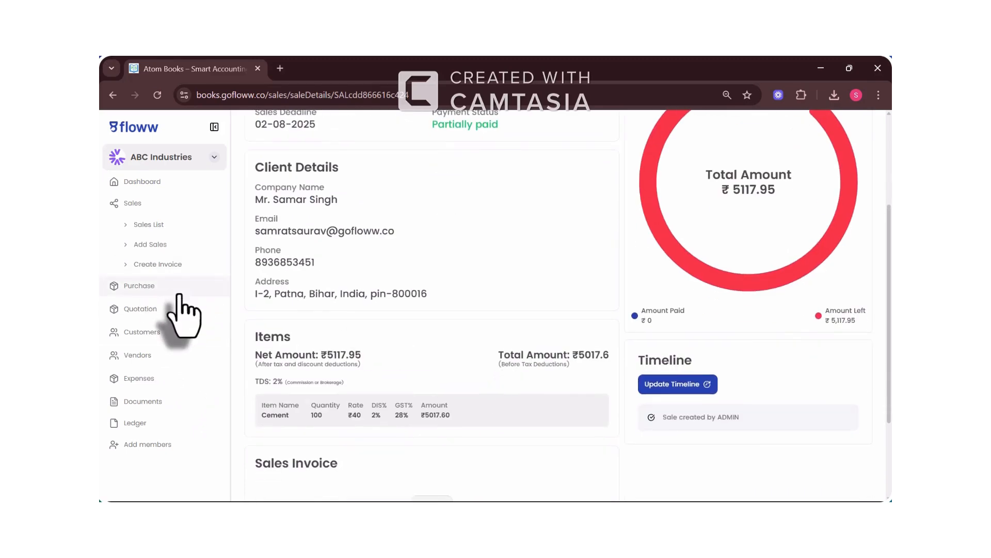
left_click(150, 287)
scroll(144, 372, "down", 1)
Step: Start a new vendor with salutation Mr. and the contact's name and e-mail
left_click(137, 397)
left_click(155, 435)
left_click(326, 257)
left_click(329, 290)
left_click(478, 261)
type("Arya")
key("Tab")
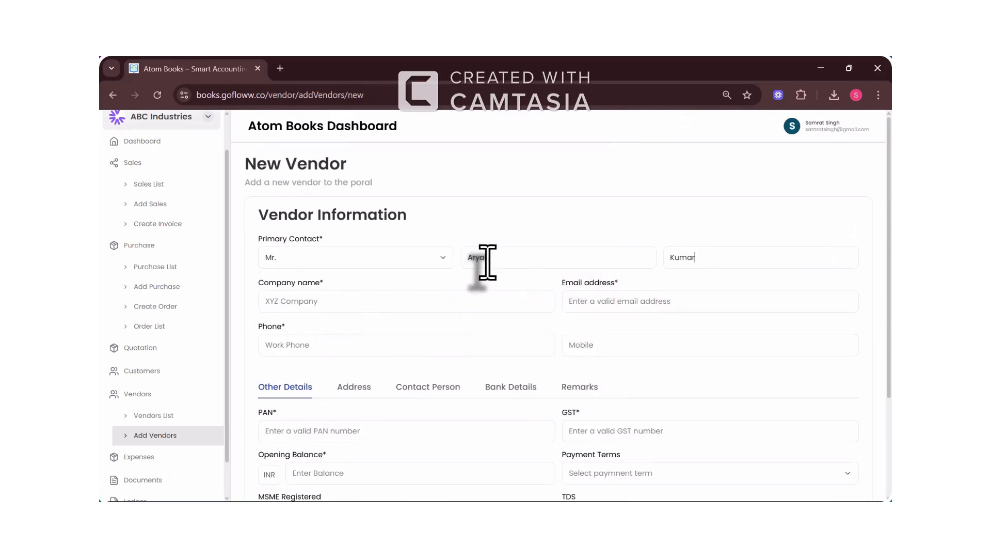
key("Tab")
type("aryan.")
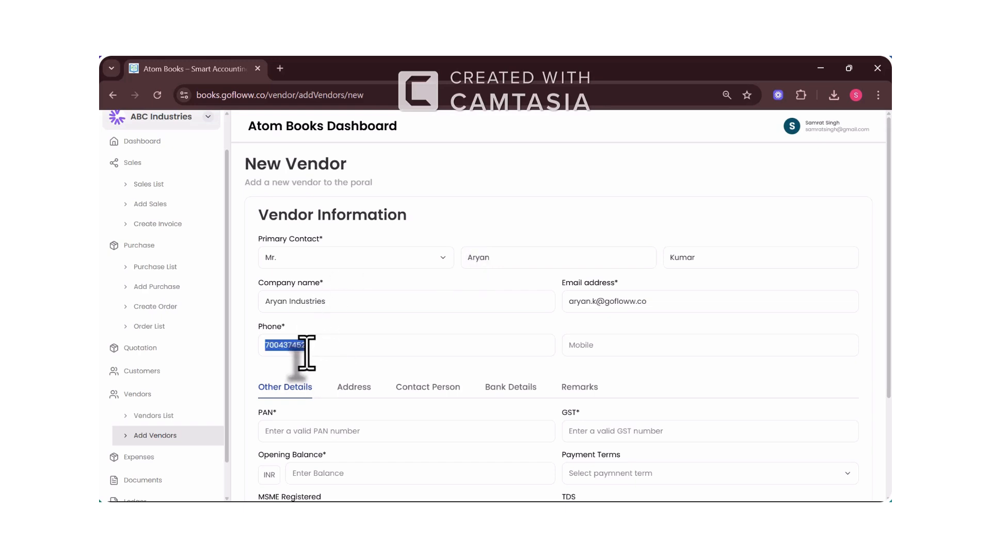
Step: Fill the vendor's PAN, Due on receipt terms, MSME registration and a 2% TDS rate
scroll(307, 352, "down", 2)
left_click(333, 316)
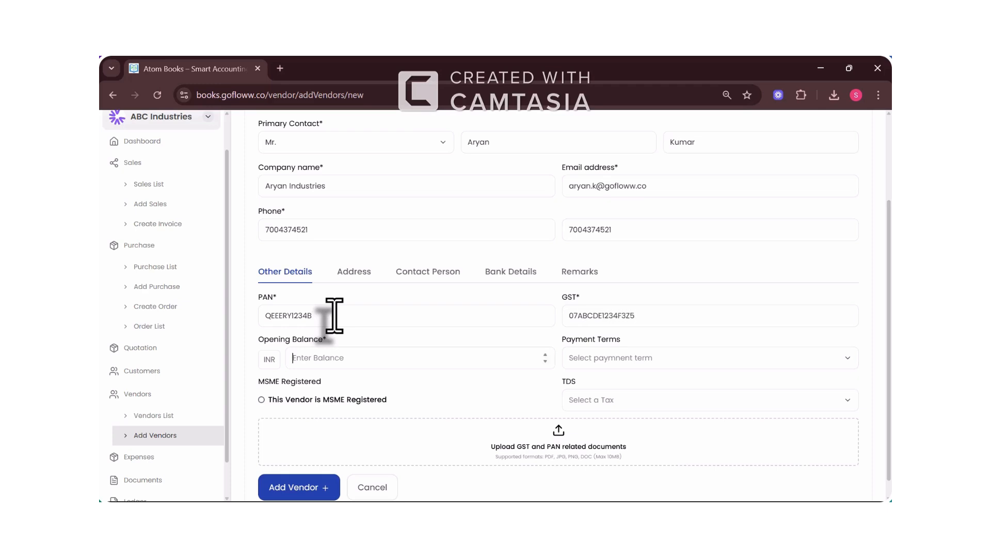
left_click(619, 359)
left_click(636, 382)
left_click(371, 399)
left_click(661, 400)
left_click(651, 445)
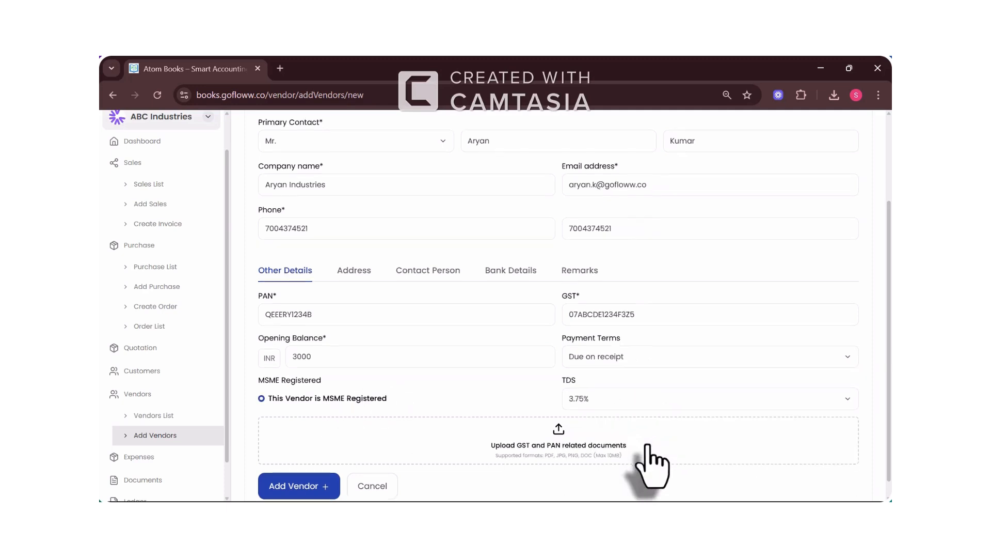
left_click(619, 385)
left_click(612, 405)
Step: Attach quotation (1).pdf and submit the vendor, which flags required fields
left_click(537, 426)
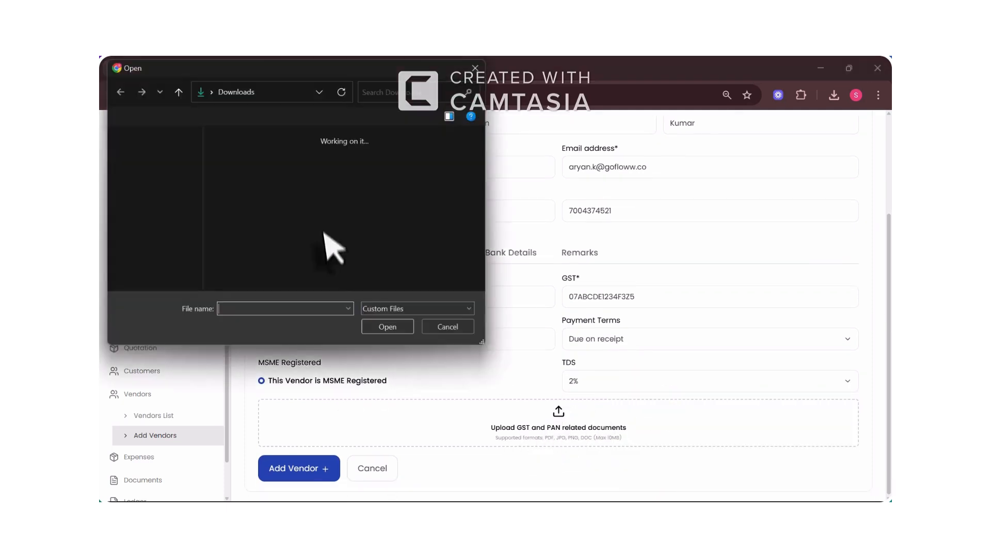
double_click(284, 225)
left_click(316, 469)
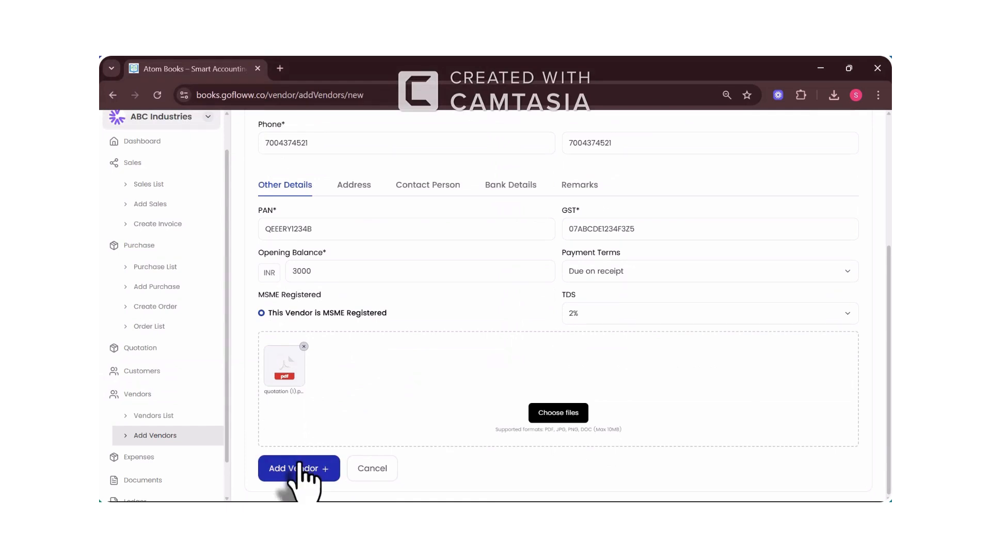
left_click(362, 244)
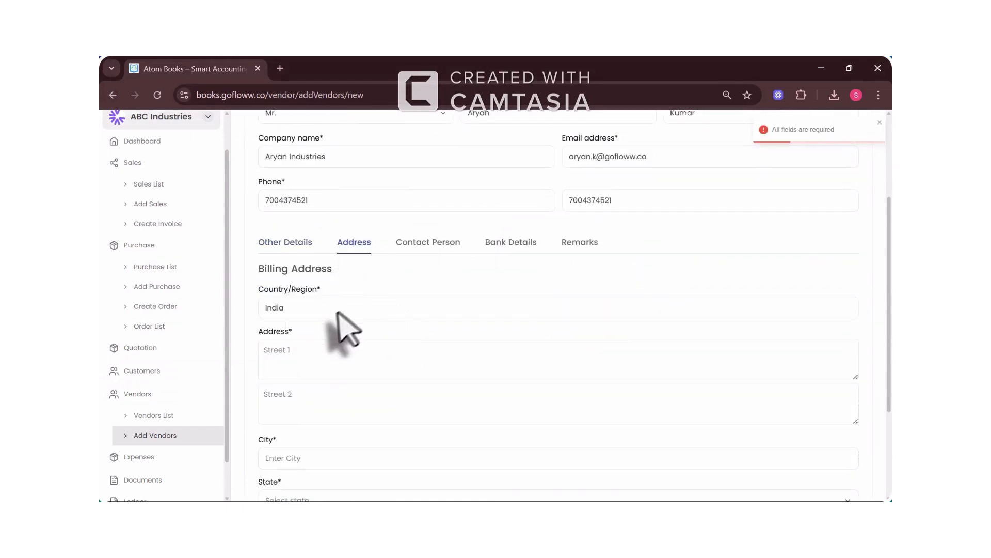
Step: Fill the vendor's billing address with street, city Patna, state Bihar, PIN code and phone number
left_click(314, 368)
type("Sultanganj")
key("Tab")
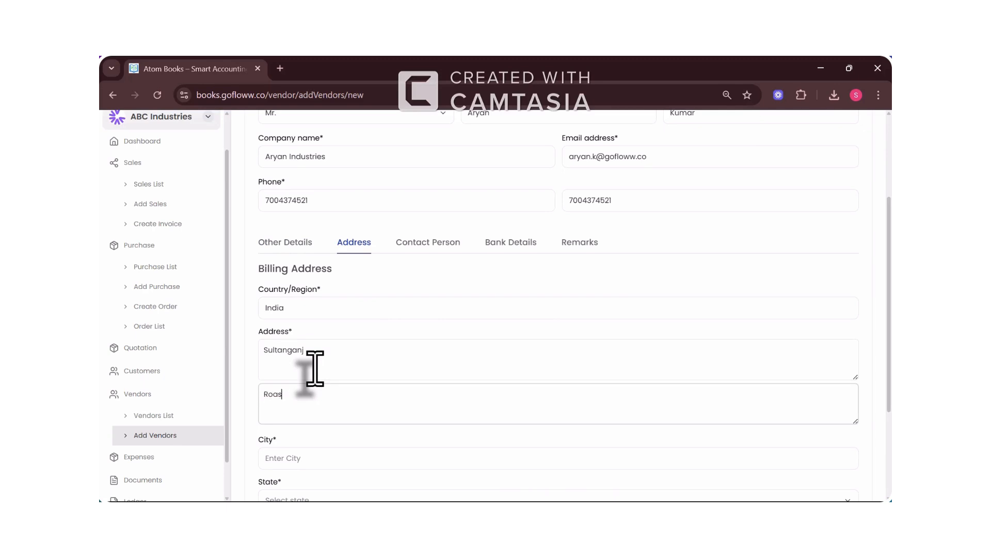
scroll(315, 368, "down", 3)
left_click(292, 316)
type("Patna")
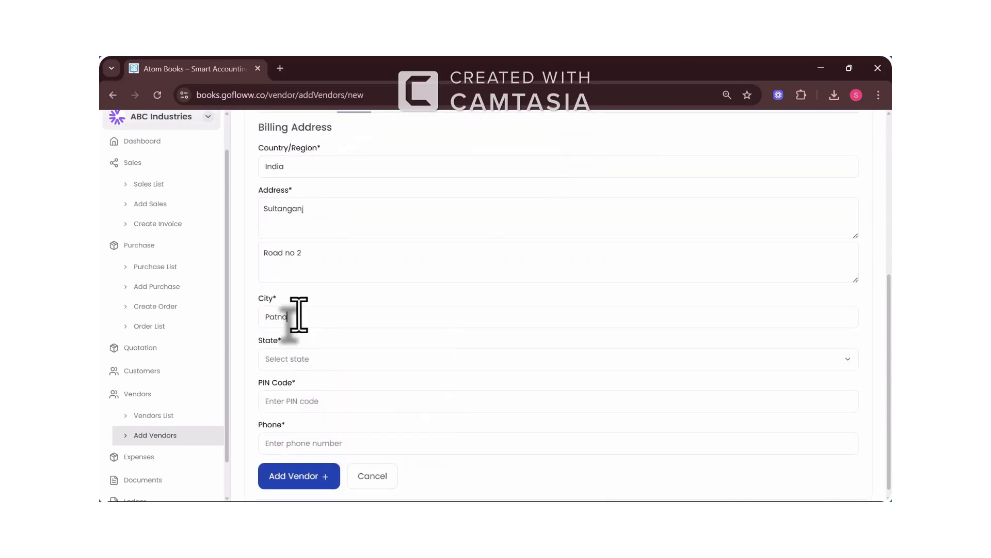
left_click(297, 359)
left_click(325, 450)
left_click(312, 392)
type("801100")
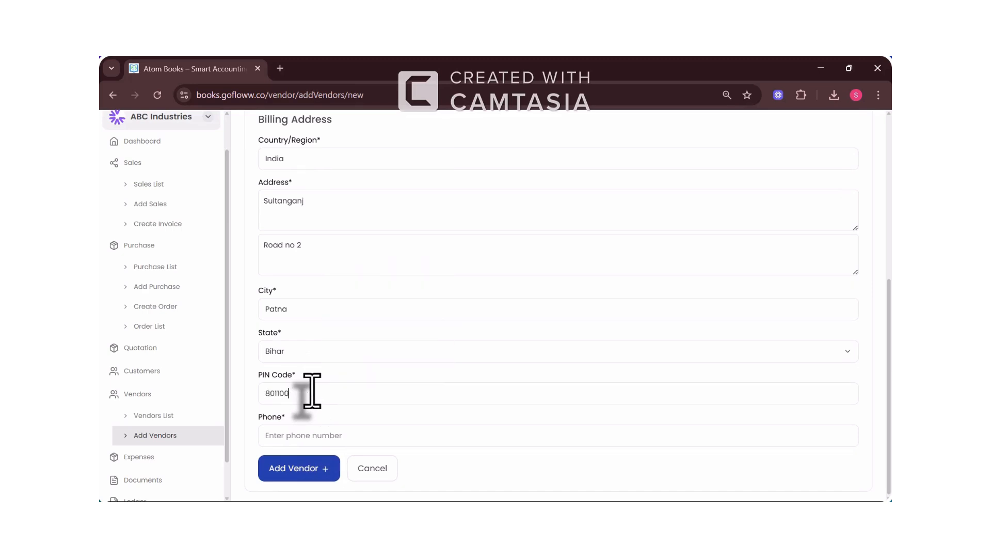
left_click(293, 435)
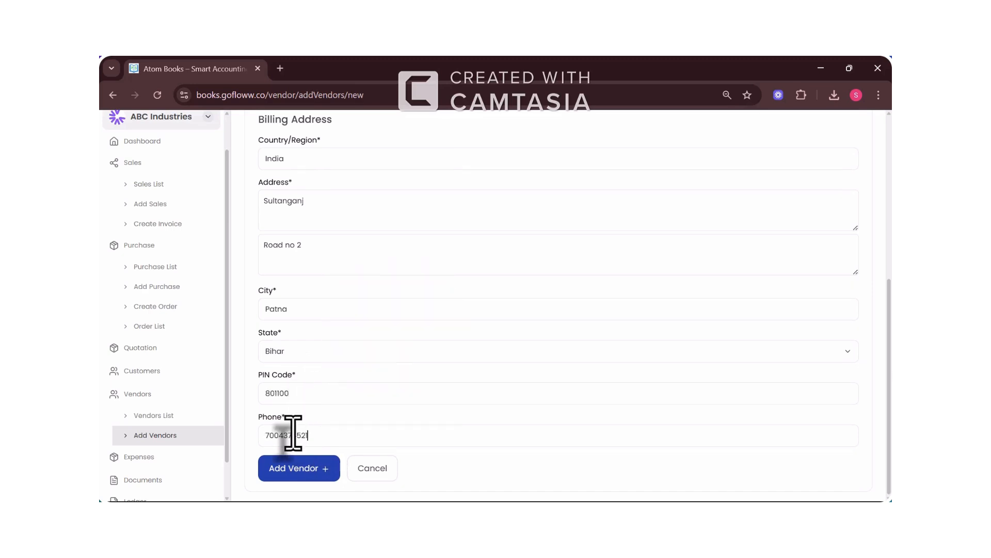
scroll(459, 222, "up", 5)
Step: Begin the contact person with salutation Mr. and the contact's first name
left_click(439, 227)
left_click(310, 420)
left_click(321, 445)
left_click(395, 420)
type("Shivam")
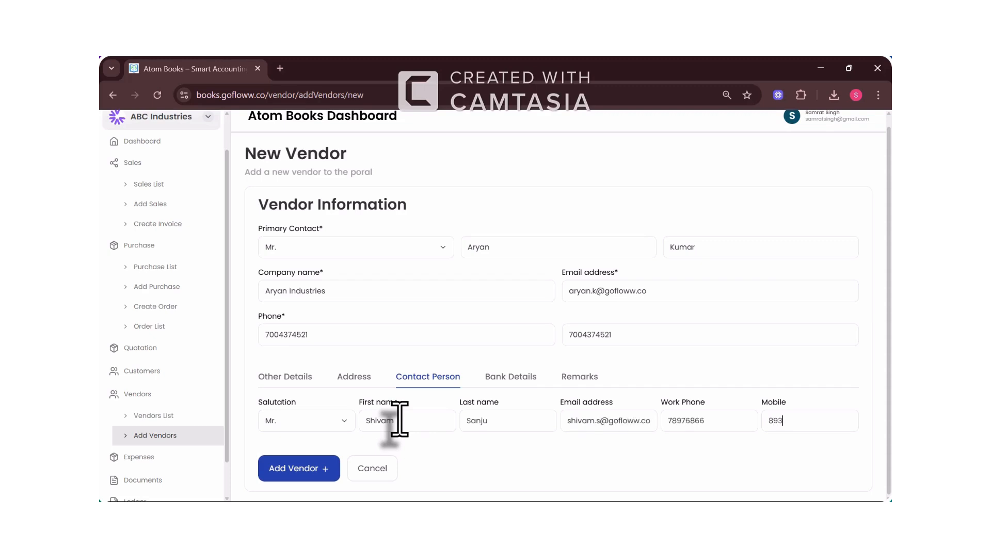
Step: Enter the account holder's name in the vendor's bank details and add internal remarks
left_click(511, 375)
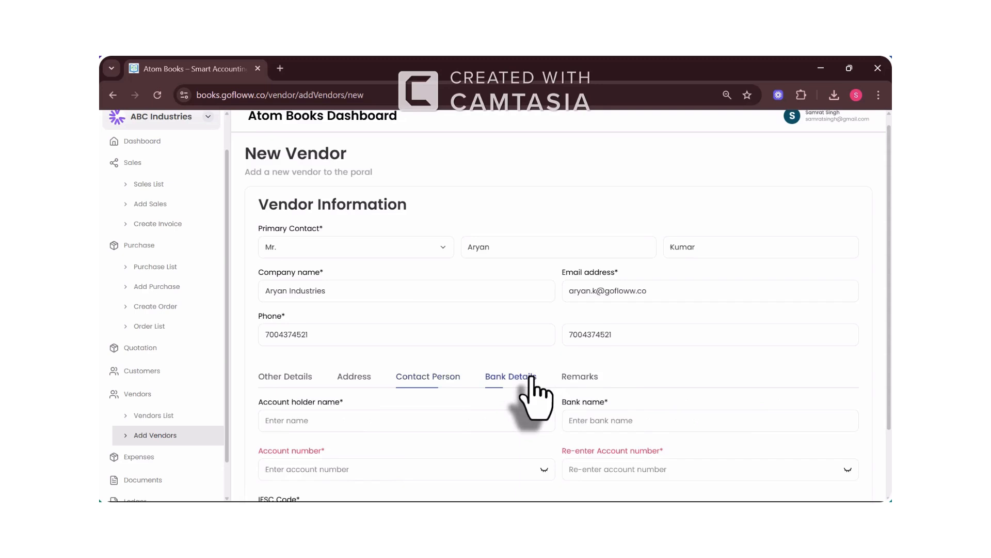
scroll(402, 362, "down", 2)
left_click(403, 337)
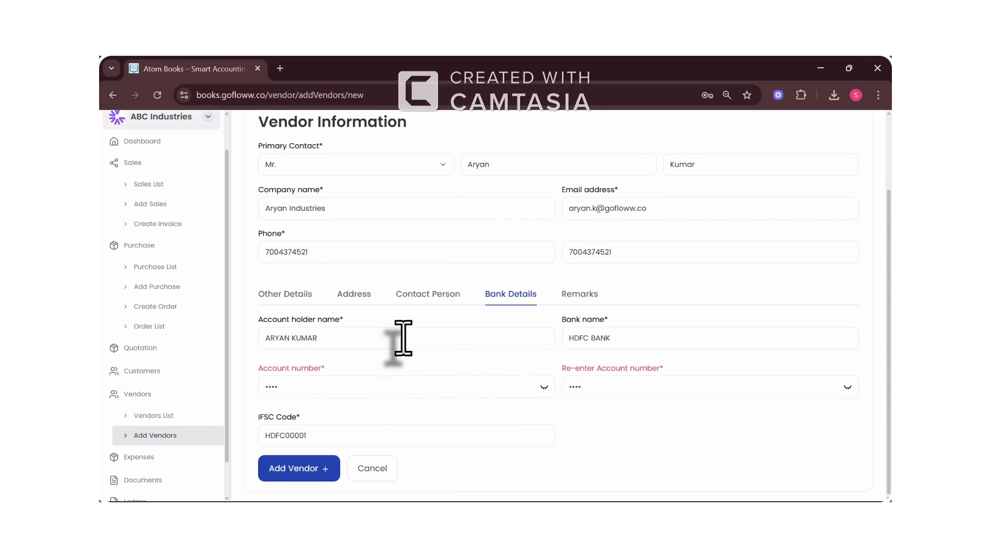
left_click(580, 293)
left_click(361, 427)
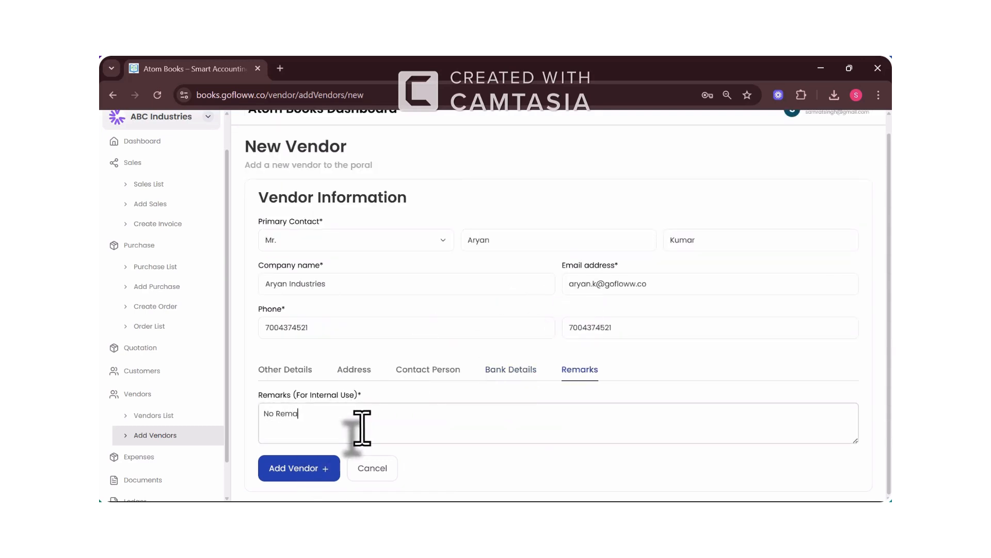
Step: Save the new vendor, dismiss the browser password prompt, and start a new purchase record
left_click(295, 470)
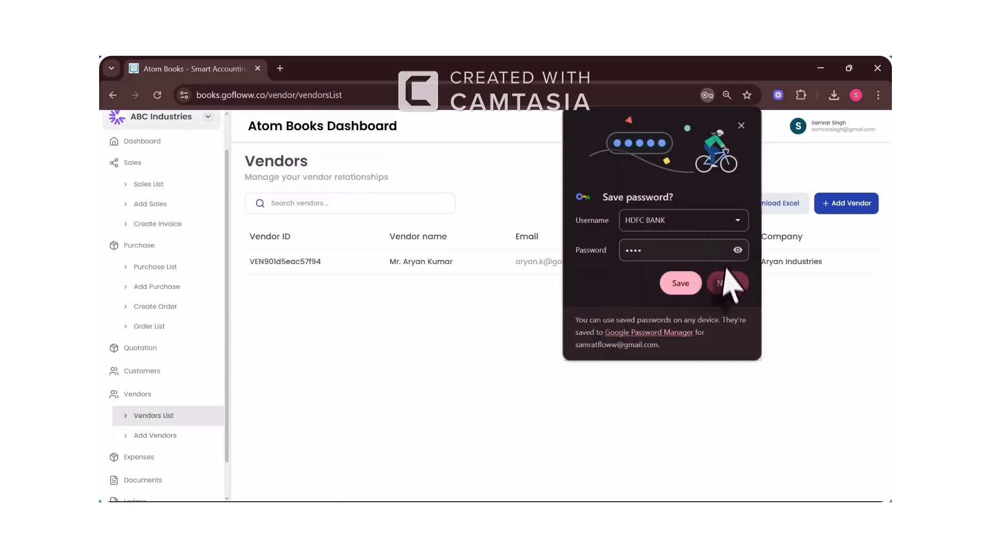
left_click(725, 283)
left_click(323, 263)
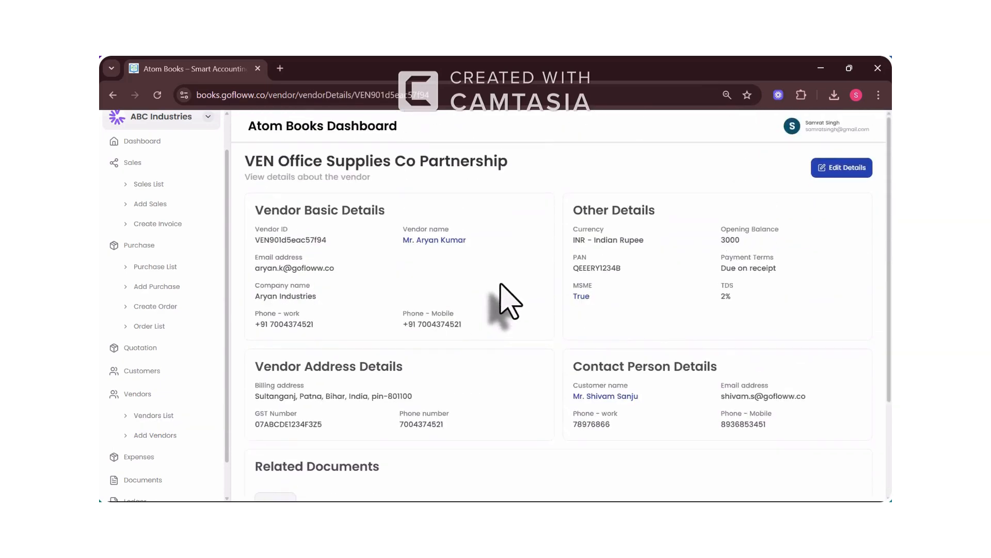
scroll(361, 330, "down", 1)
left_click(184, 286)
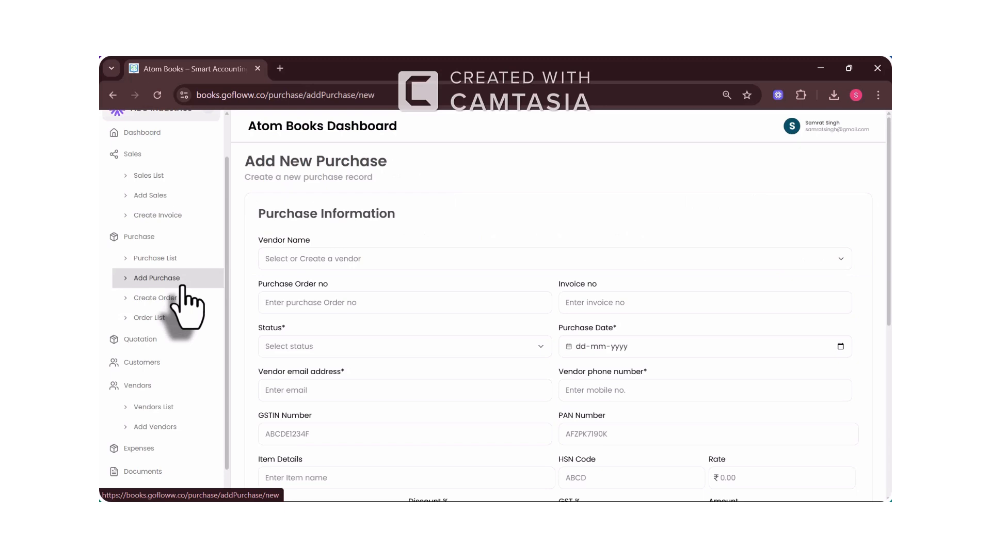
Step: Select the new vendor, order number #1234, status Pending and purchase date 02-08-2025
left_click(312, 258)
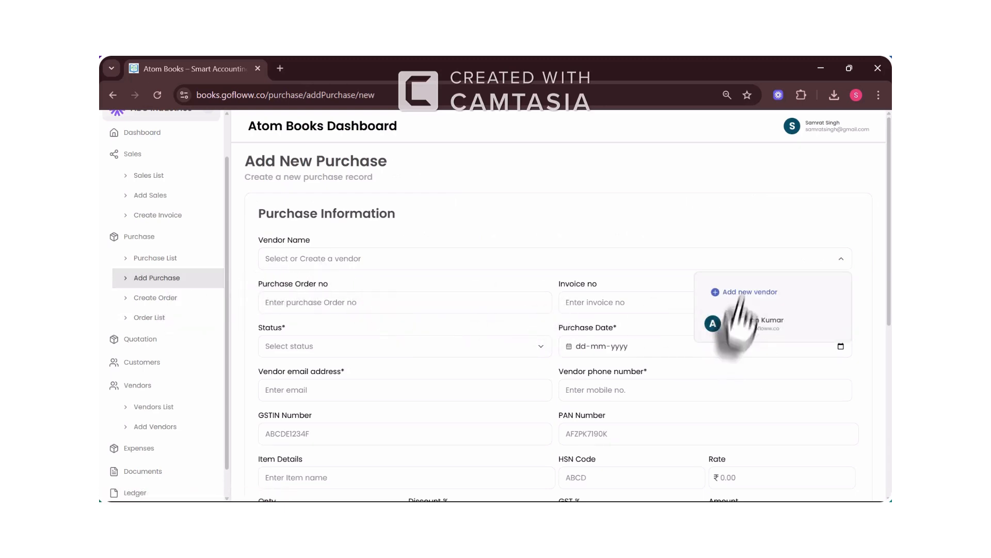
left_click(735, 323)
left_click(410, 303)
type("#1234")
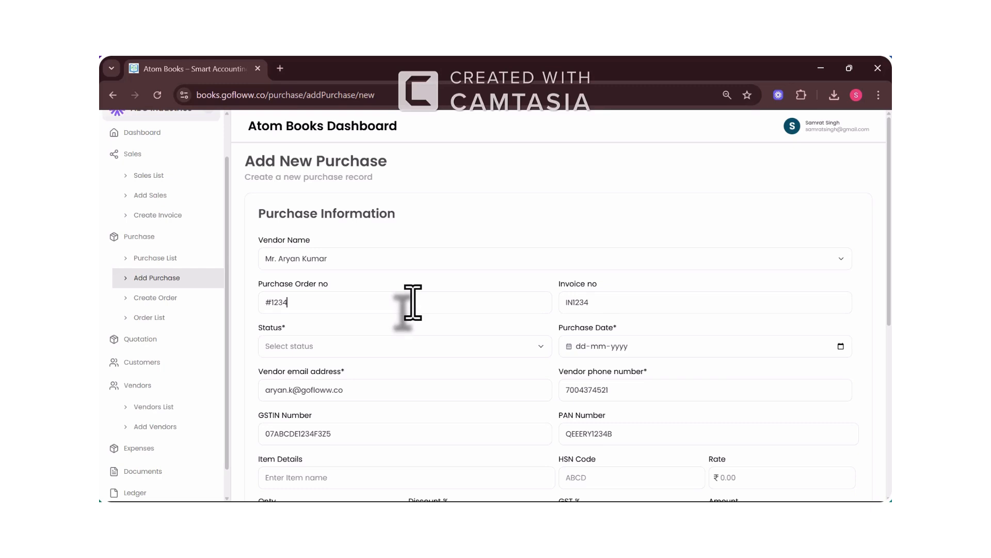
left_click(352, 351)
left_click(345, 390)
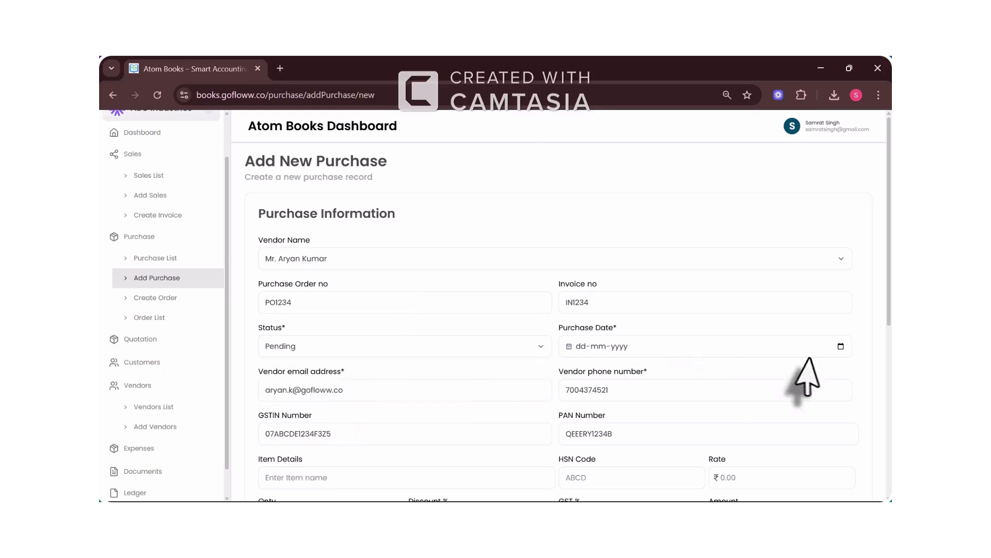
left_click(840, 346)
left_click(644, 395)
Step: Add 100 Sand at ₹400 with notes, apply 2% TDS, and attach the purchase-order PDF
scroll(635, 410, "down", 3)
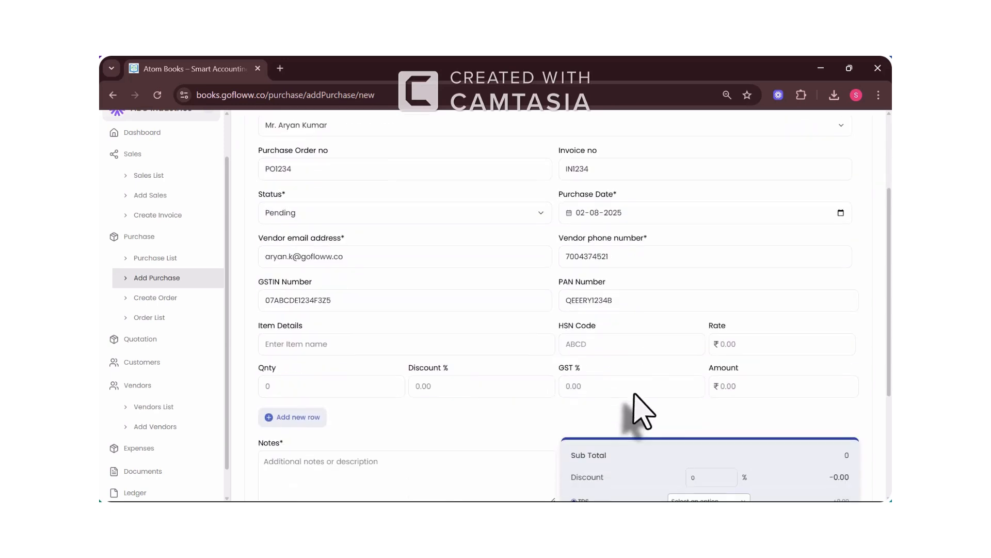
left_click(370, 348)
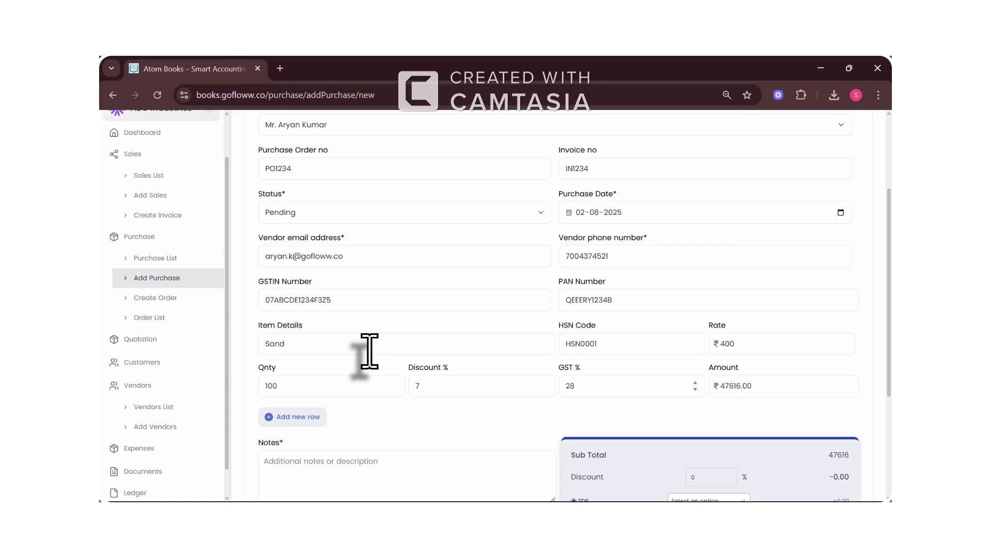
scroll(369, 351, "down", 3)
left_click(435, 354)
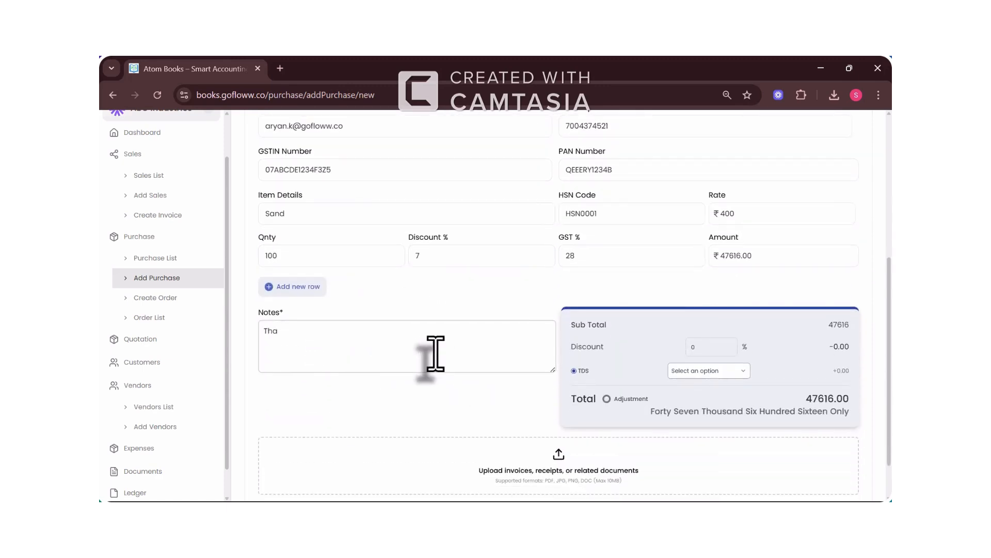
scroll(436, 353, "down", 1)
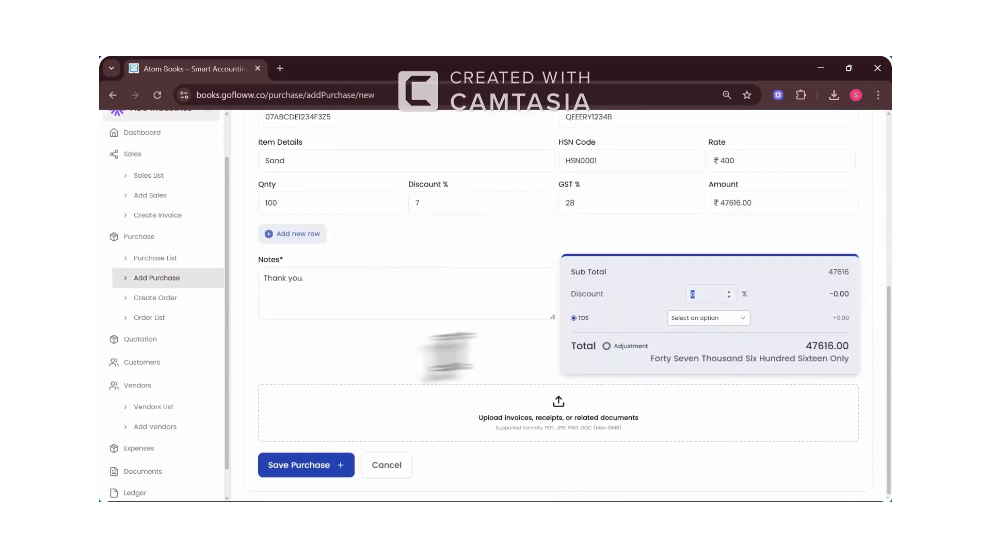
left_click(702, 319)
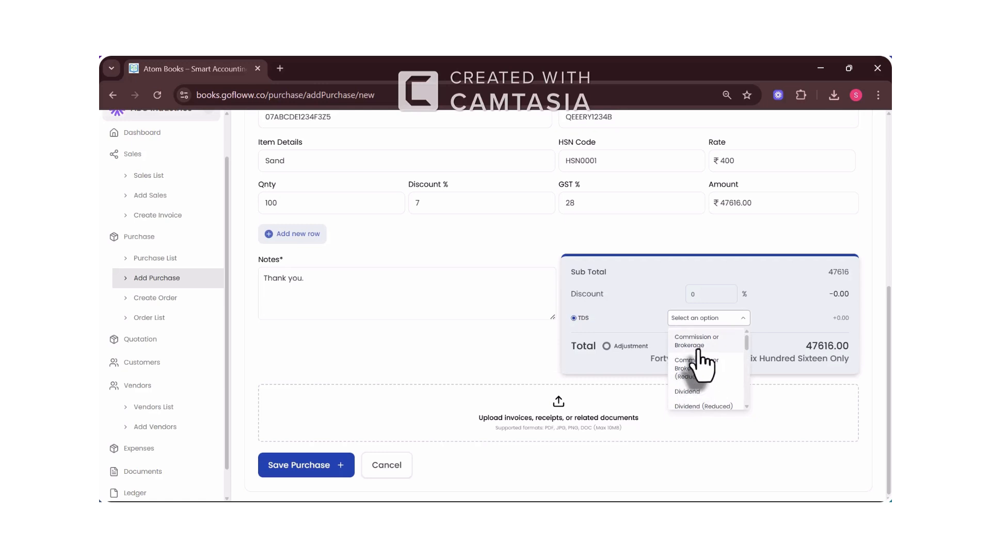
left_click(705, 356)
left_click(537, 434)
double_click(267, 147)
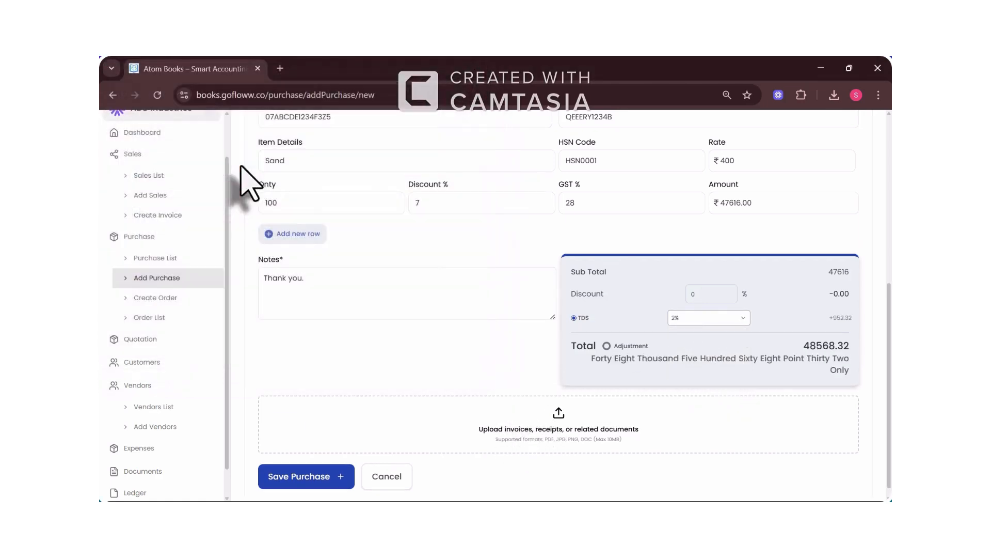
scroll(461, 372, "down", 2)
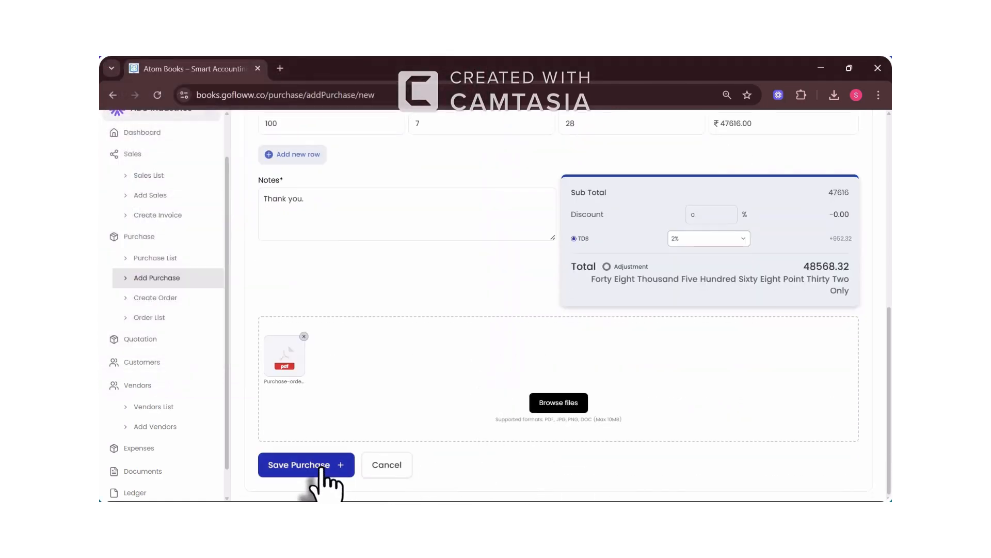
Step: Save the Sand purchase and open its details from the purchase list
left_click(321, 465)
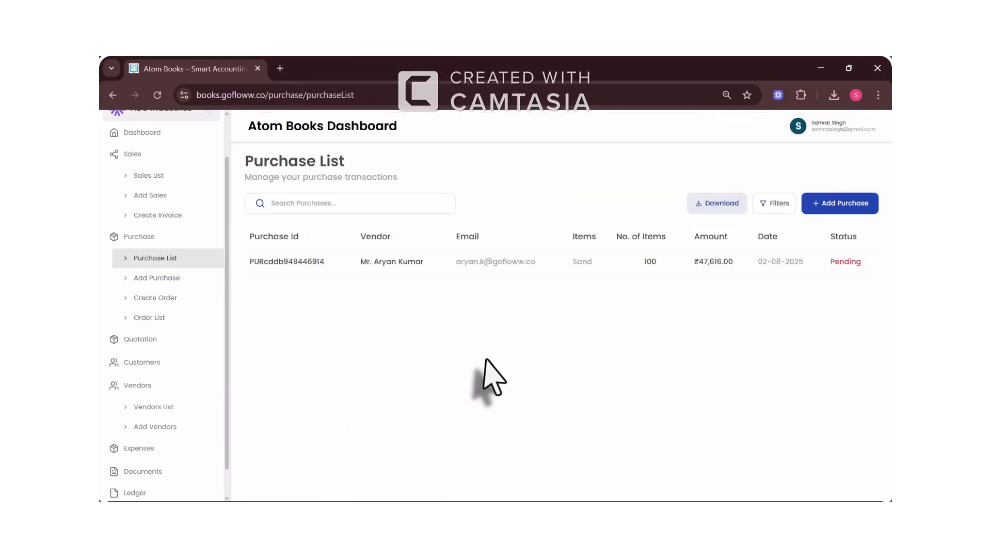
left_click(312, 266)
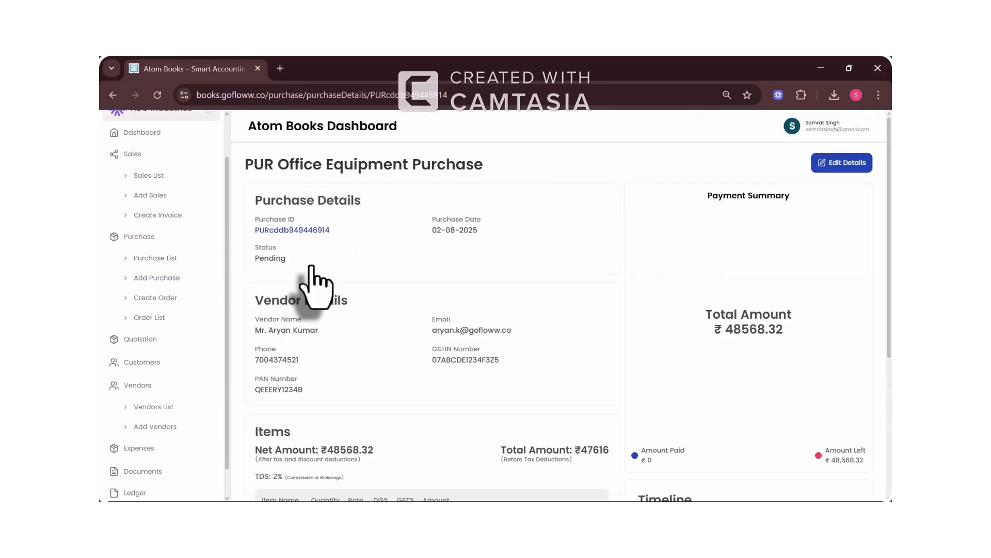
scroll(311, 266, "down", 3)
scroll(311, 266, "up", 3)
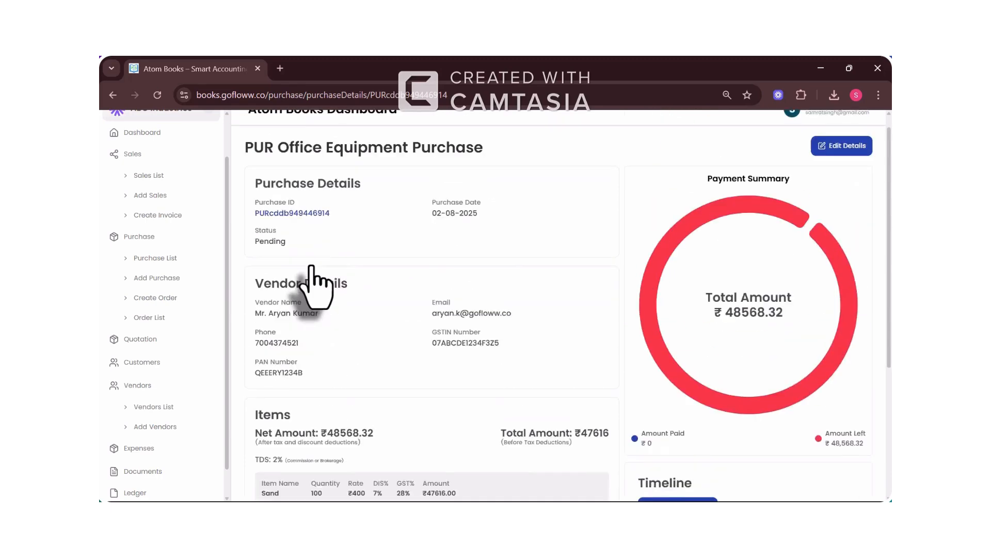
scroll(311, 266, "down", 4)
scroll(312, 266, "up", 5)
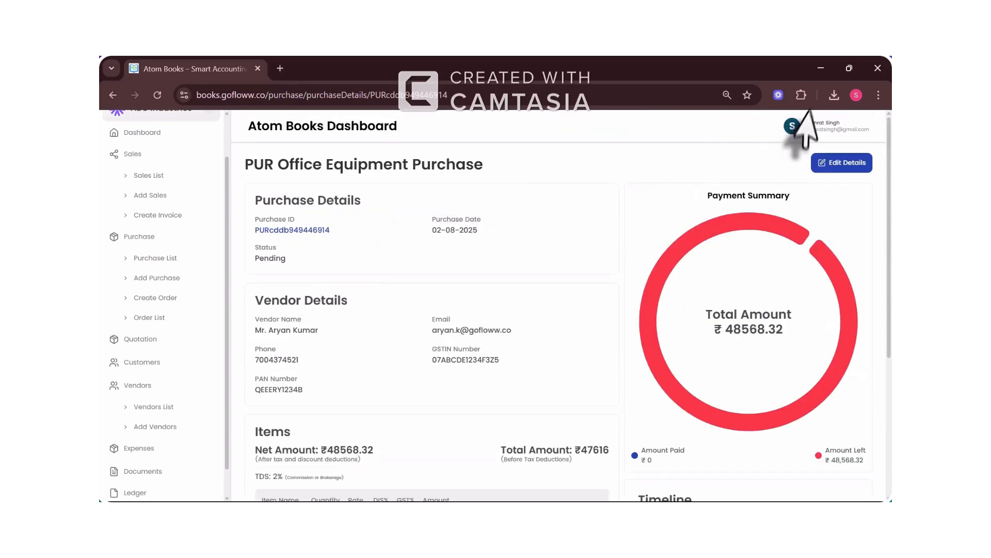
Step: Edit the purchase to a 5% overall discount, updating the total to ₹46139.9
left_click(830, 164)
scroll(531, 287, "down", 10)
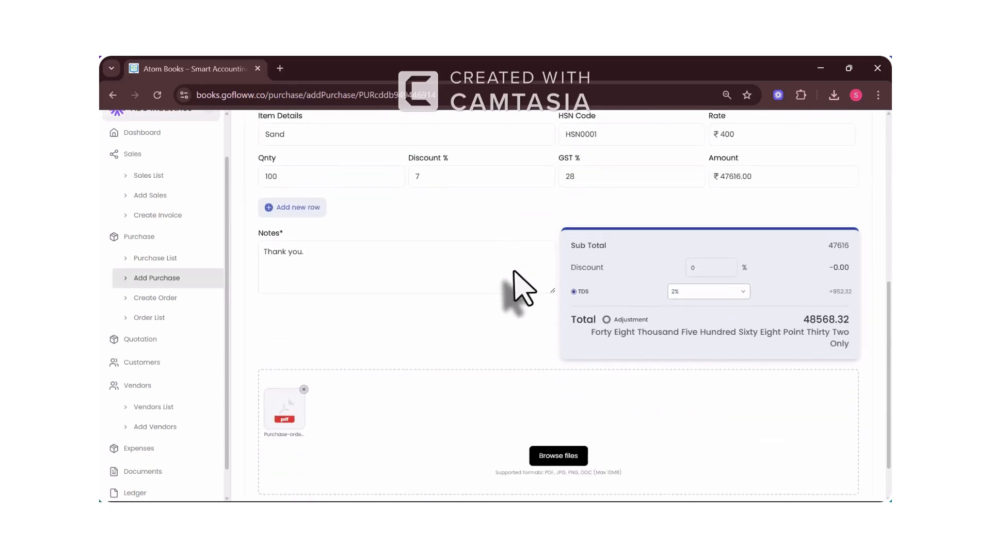
left_click(704, 262)
type("5")
scroll(571, 411, "down", 1)
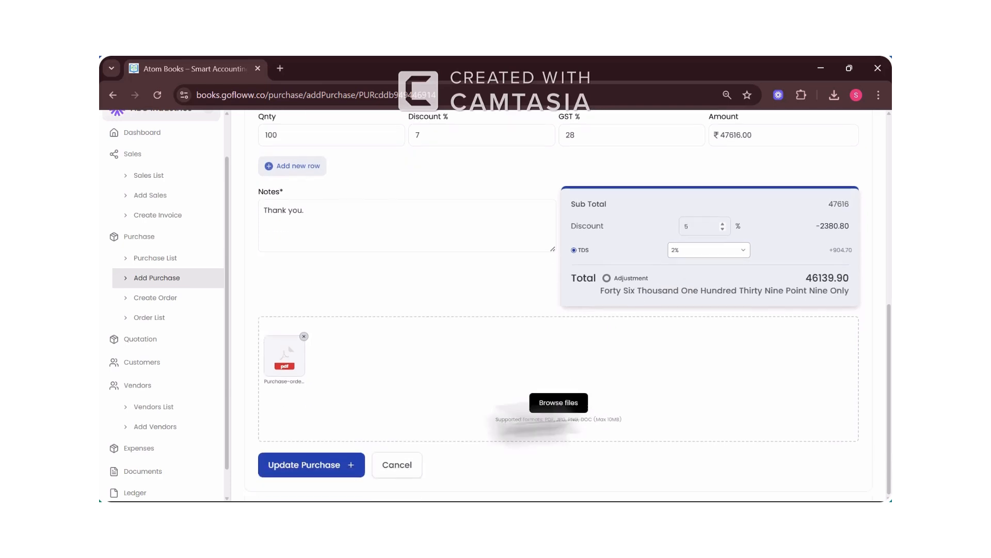
left_click(309, 472)
scroll(719, 343, "down", 3)
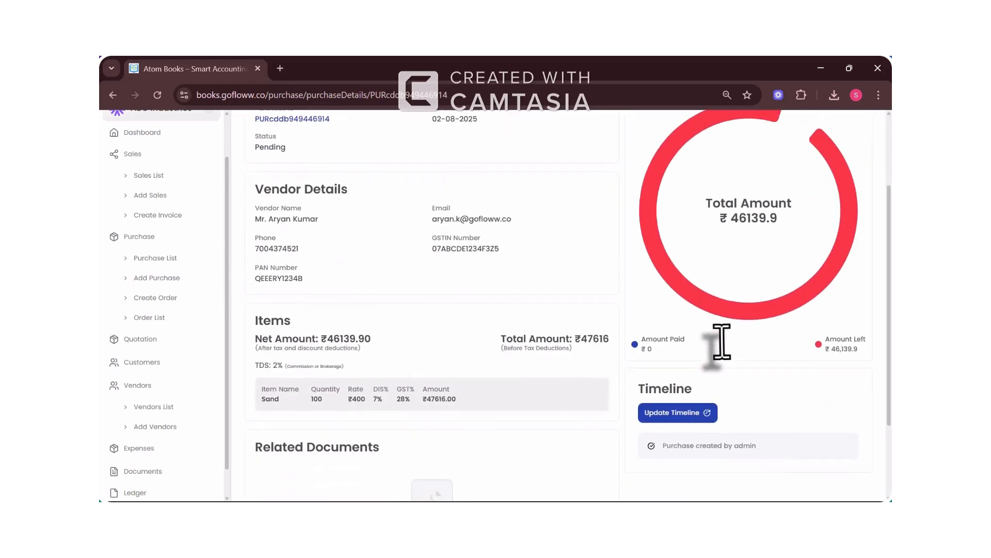
scroll(721, 341, "down", 1)
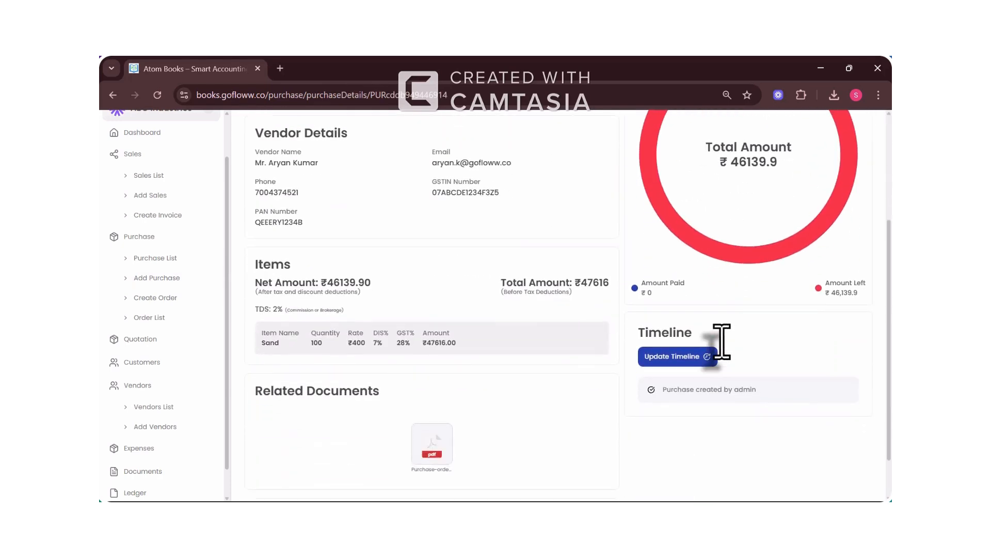
scroll(722, 342, "up", 1)
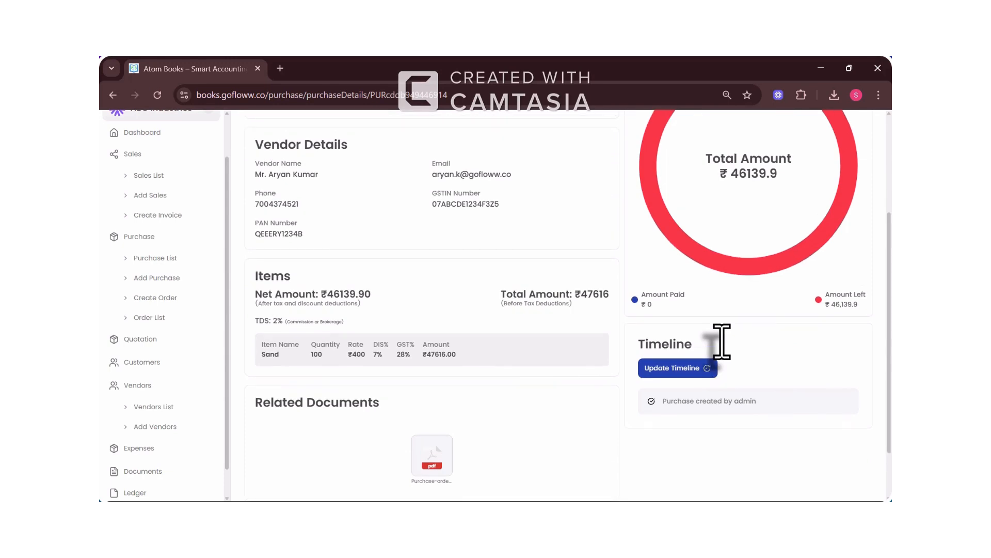
scroll(722, 342, "up", 1)
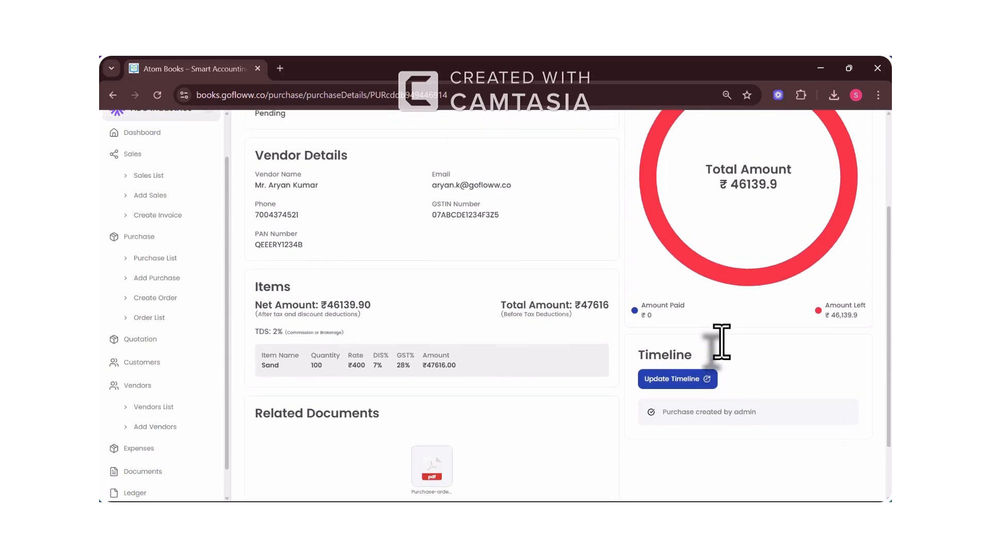
scroll(665, 403, "up", 3)
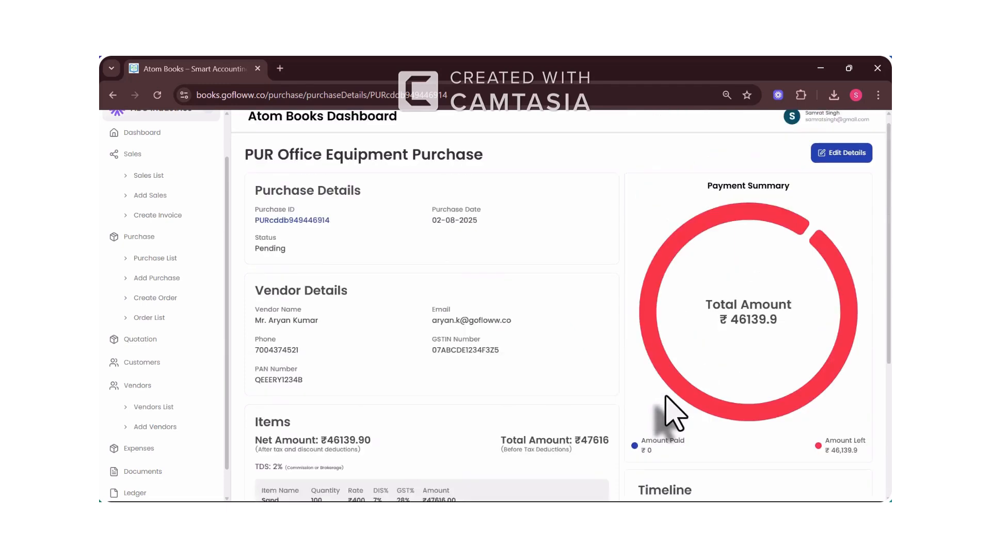
scroll(661, 423, "down", 1)
Step: Record a ₹40000 'First Installment Received' payment with invoice (1).pdf on the purchase timeline
left_click(675, 468)
left_click(462, 198)
type("40000")
left_click(526, 243)
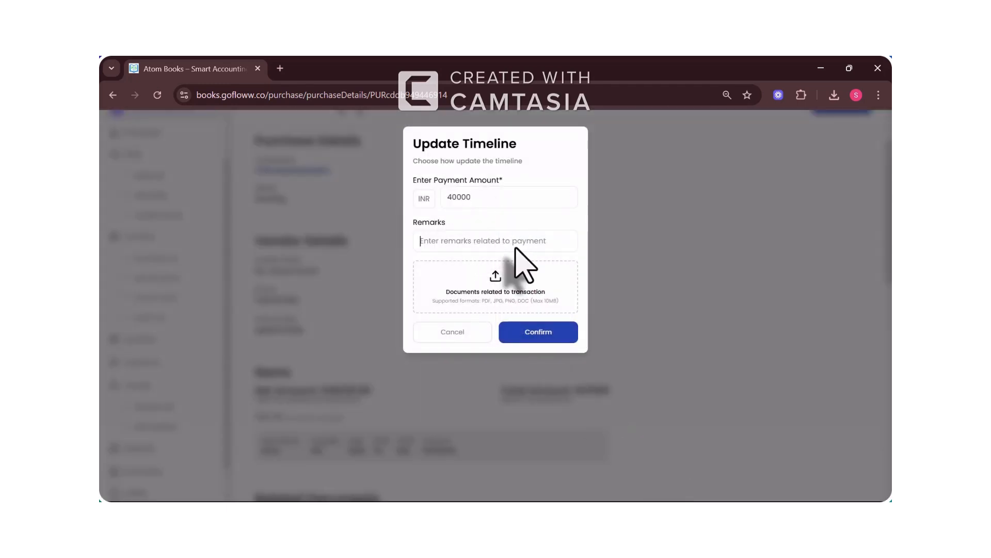
type("First Installment Received")
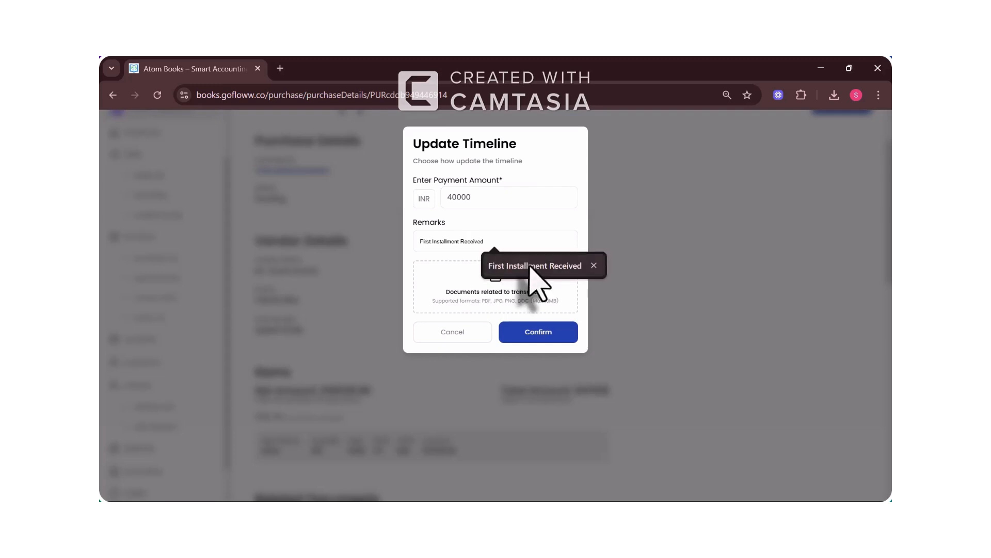
left_click(527, 266)
left_click(470, 291)
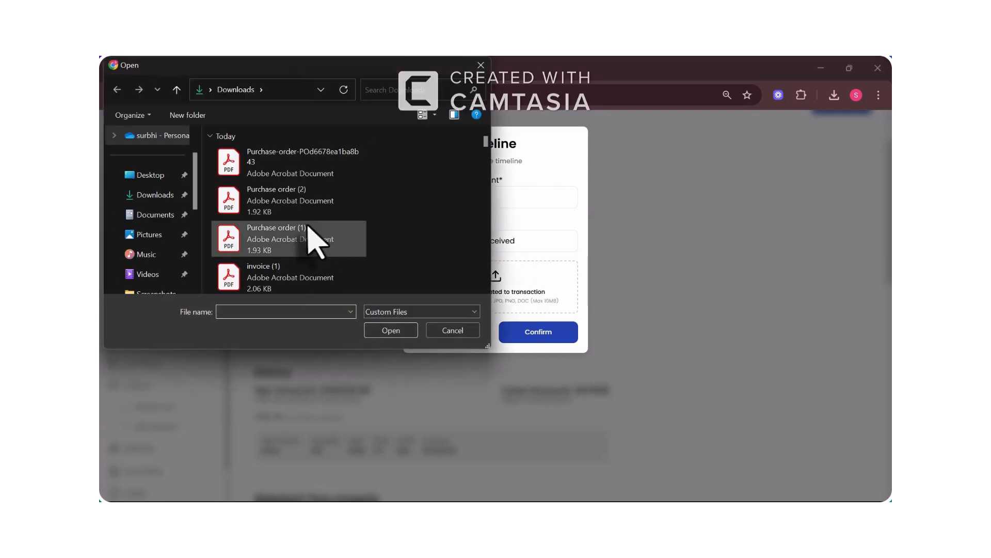
double_click(310, 272)
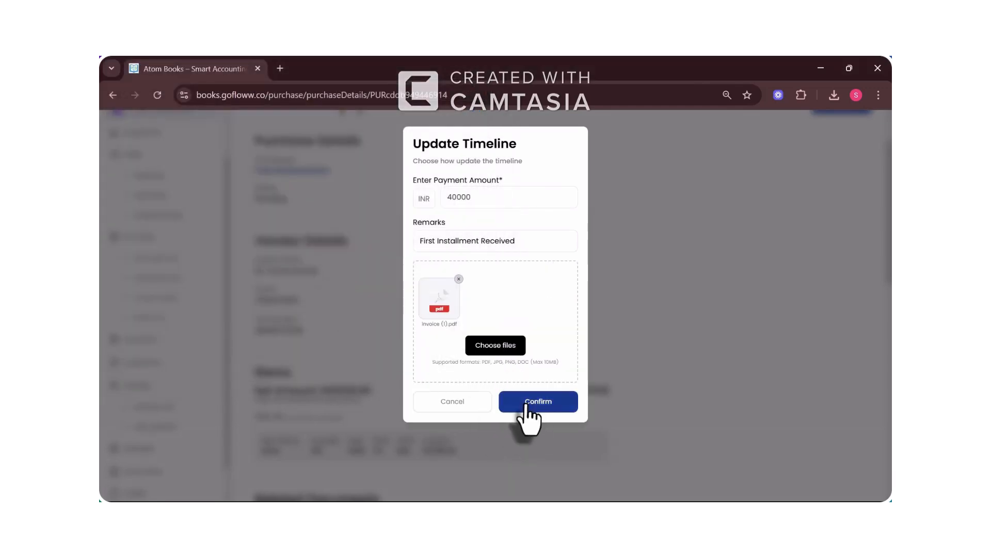
left_click(524, 404)
scroll(836, 398, "down", 4)
scroll(829, 407, "up", 2)
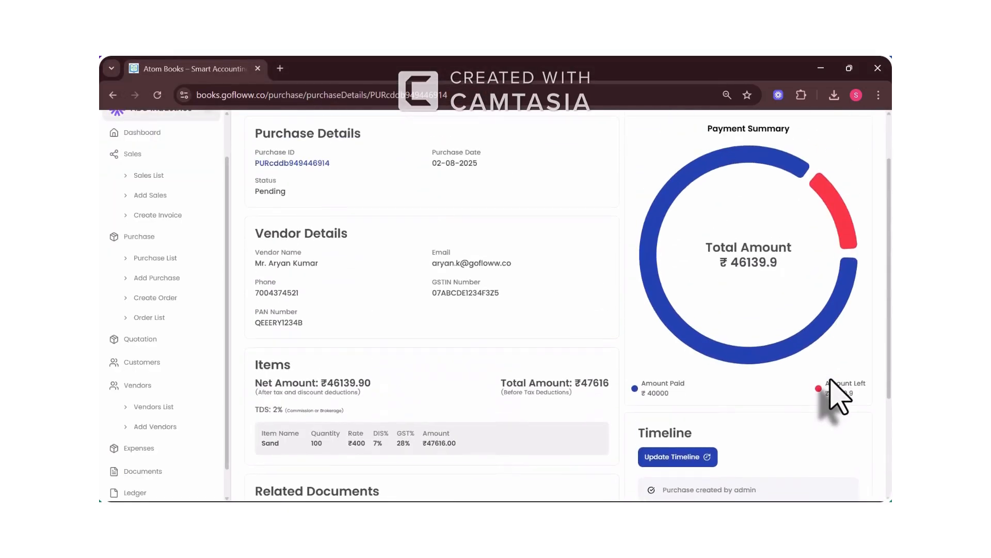
scroll(847, 423, "down", 3)
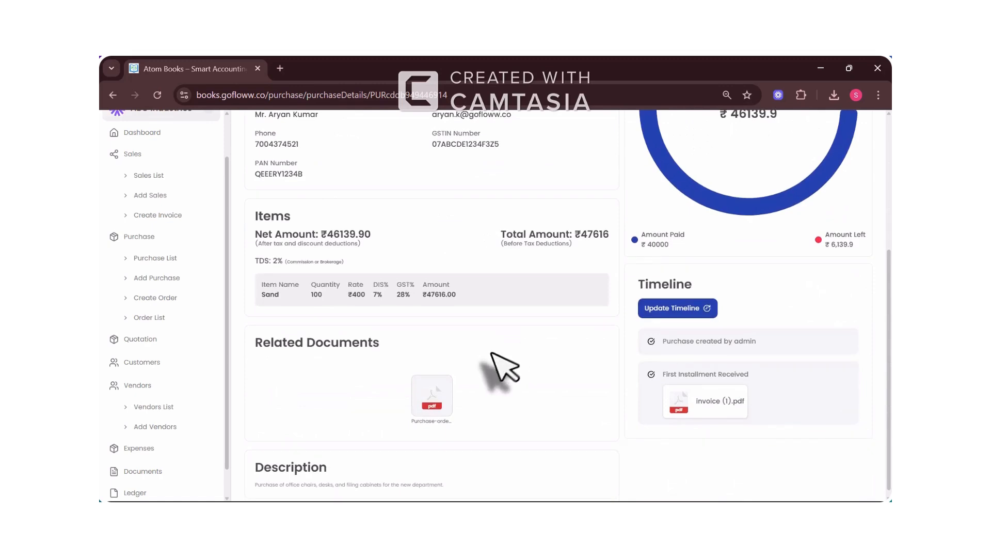
scroll(501, 368, "up", 2)
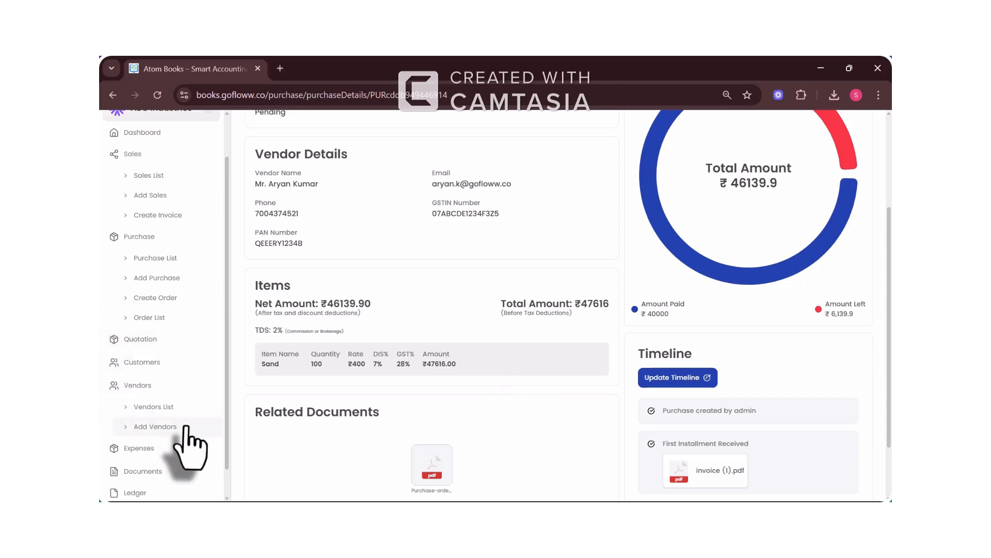
Step: Open Add Expense and title the new expense 'Train to Shillong'
left_click(172, 448)
scroll(170, 449, "down", 2)
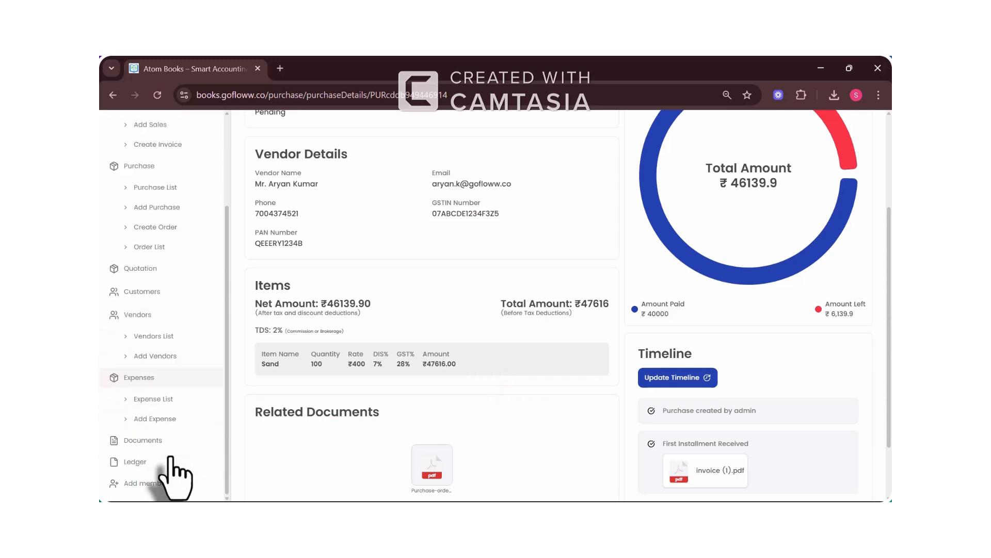
left_click(170, 418)
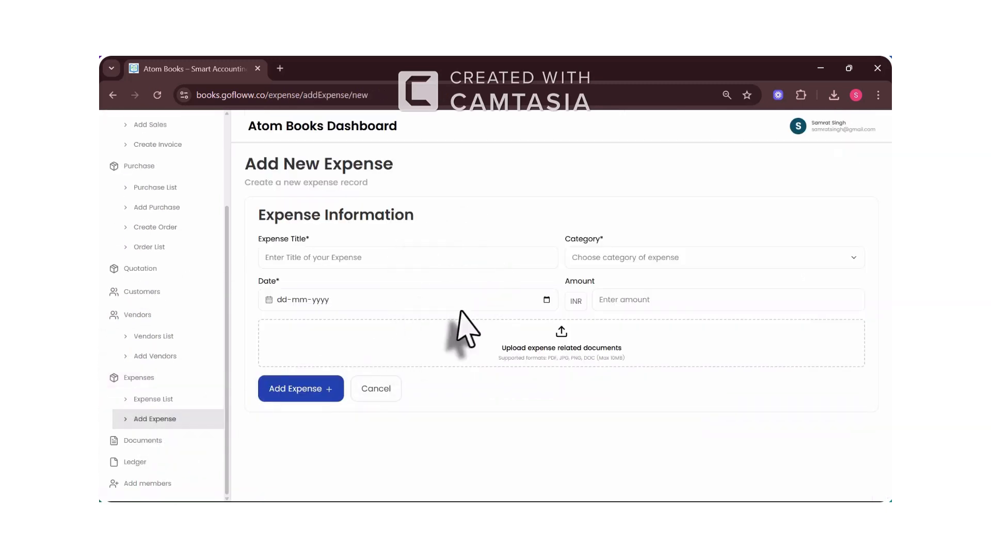
left_click(363, 256)
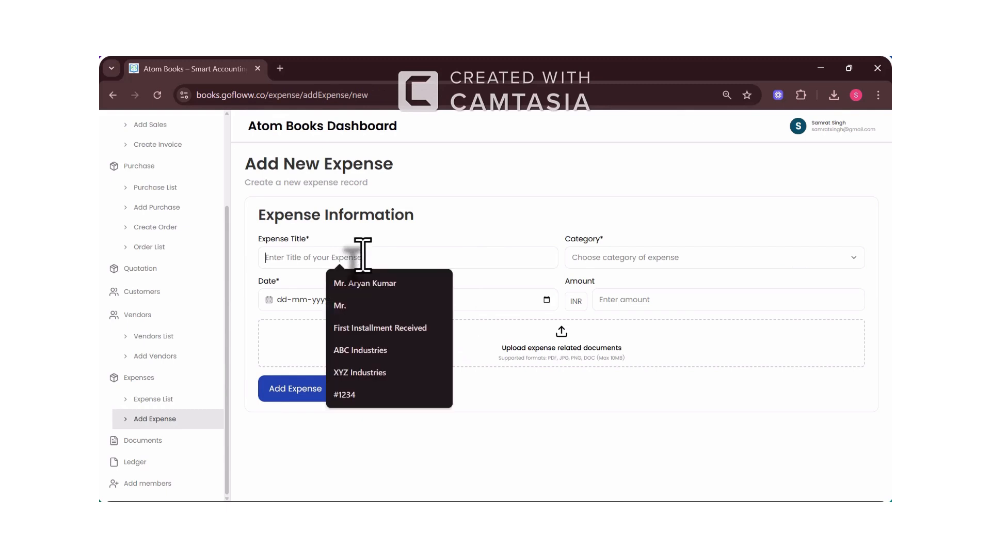
type("Travel Expense")
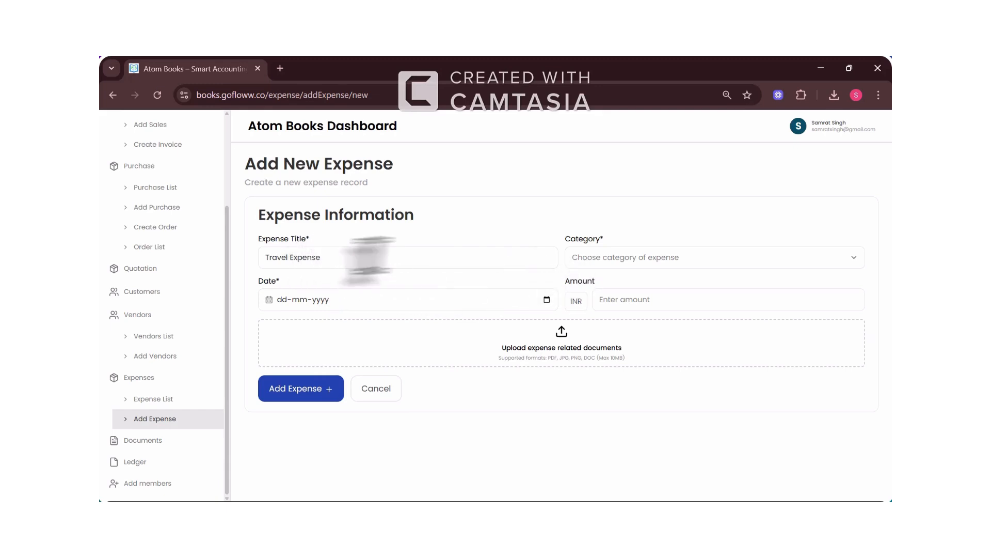
left_click_drag(388, 261, 187, 240)
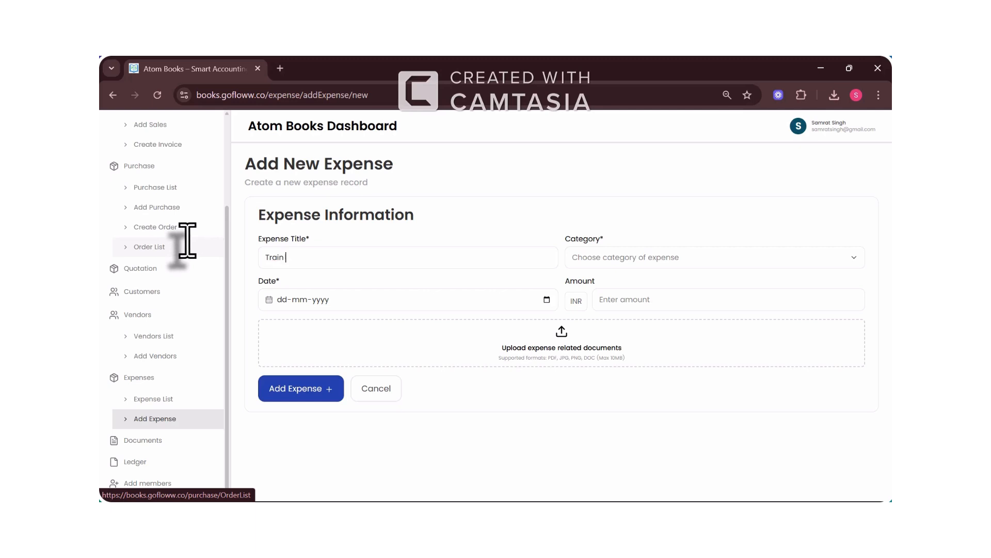
type("Train to Shillong")
Step: Set category Travel, date 25-07-2025, amount 7721, and attach invoice (1).pdf
left_click(667, 262)
left_click(629, 305)
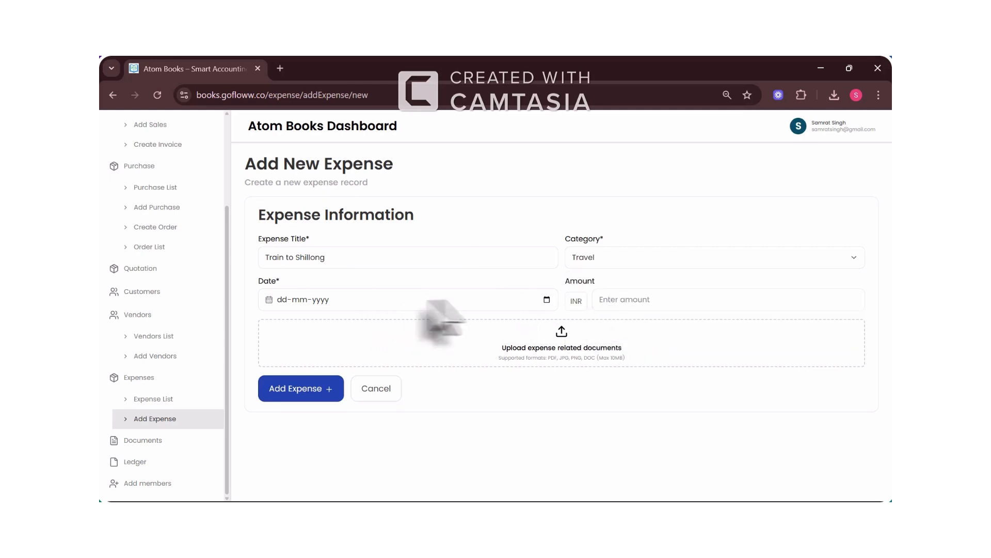
left_click(547, 300)
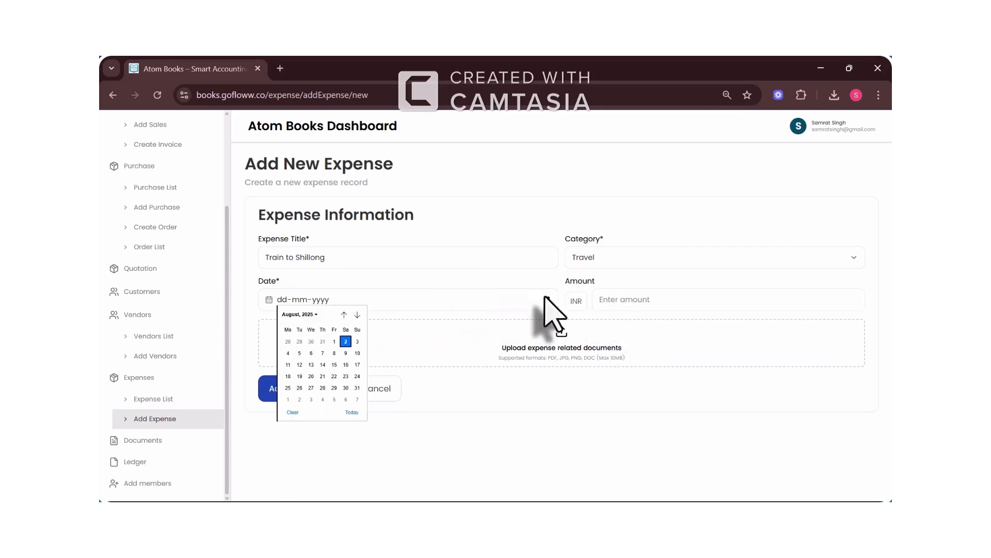
left_click(344, 314)
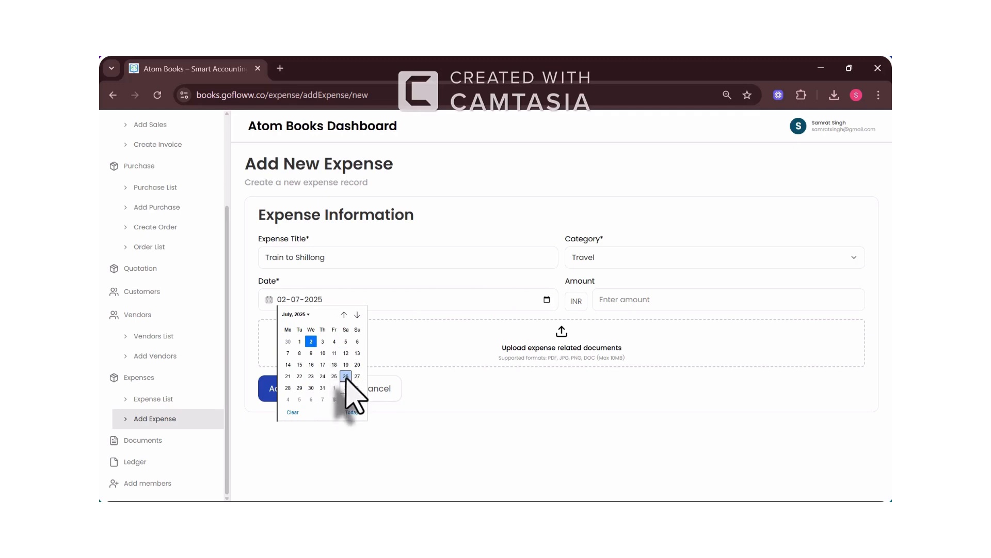
left_click(333, 377)
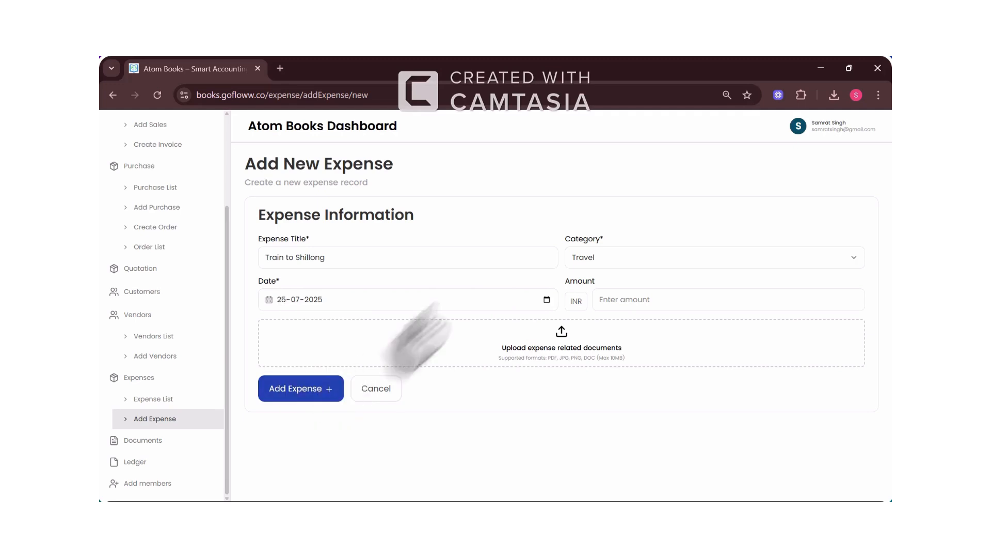
left_click(638, 299)
type("7721")
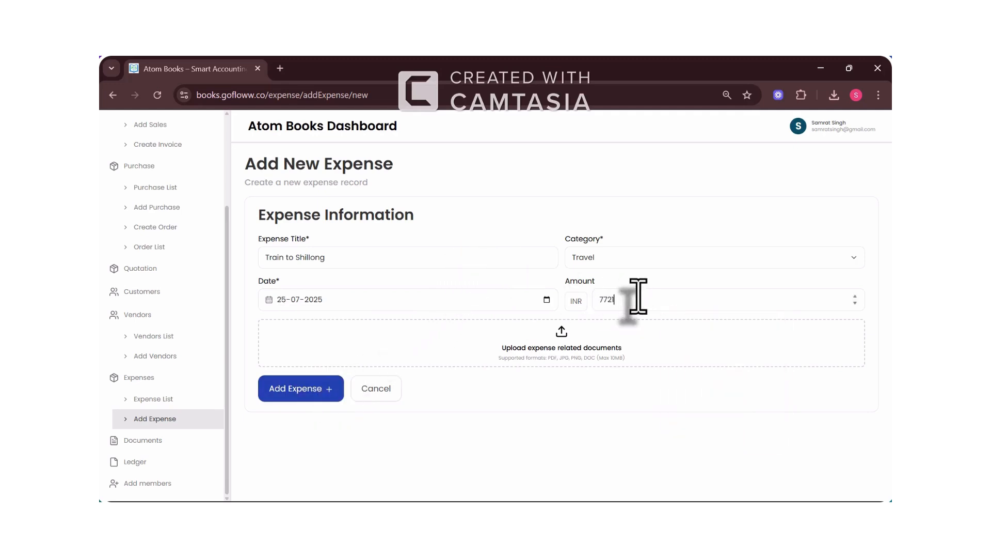
left_click(508, 351)
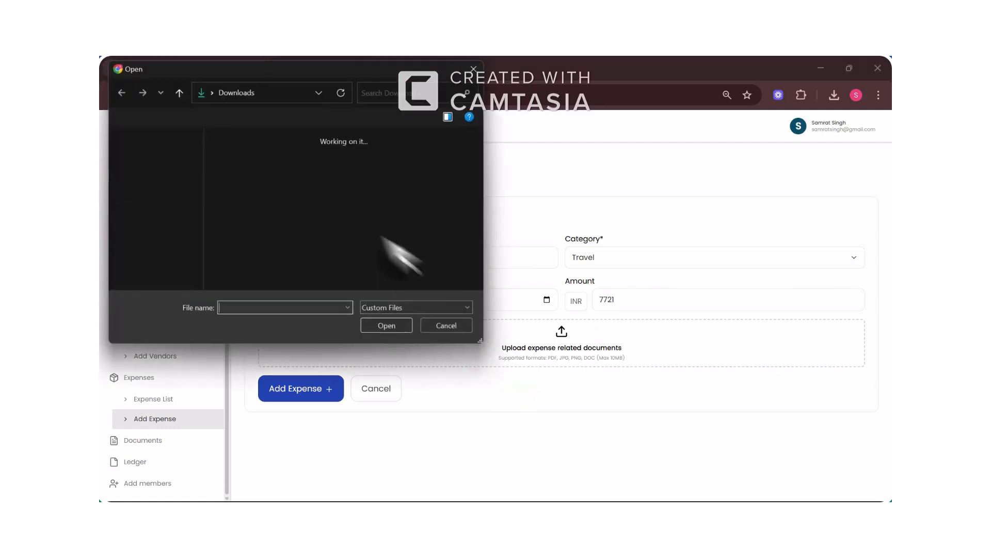
left_click(291, 266)
double_click(297, 279)
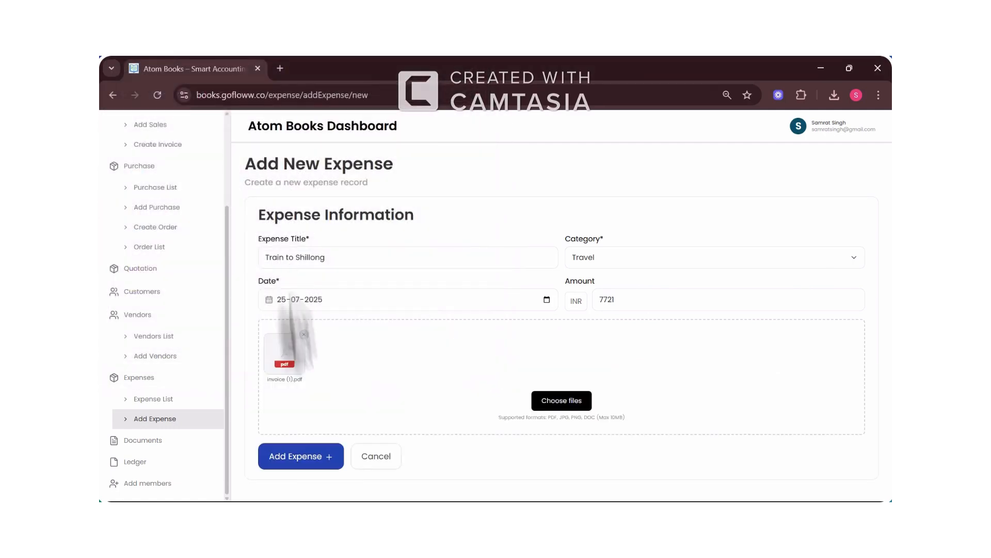
Step: Save the ₹7,721.00 Train to Shillong expense and change its status to Approved
left_click(316, 465)
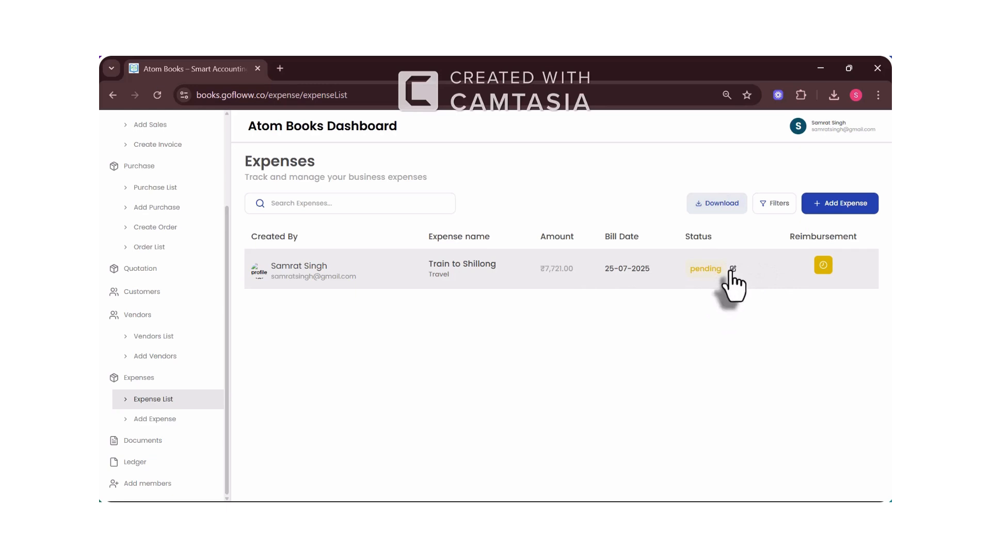
left_click(732, 268)
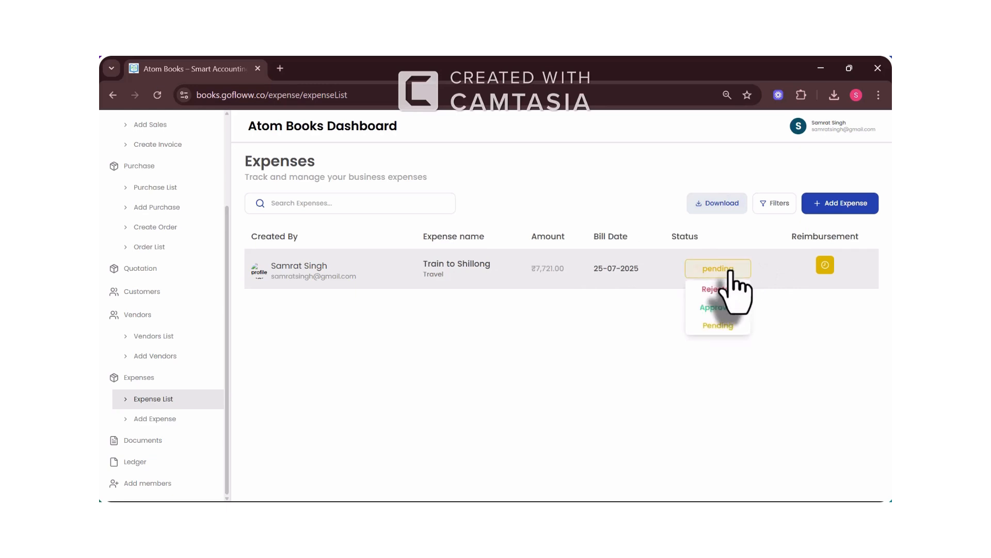
left_click(734, 313)
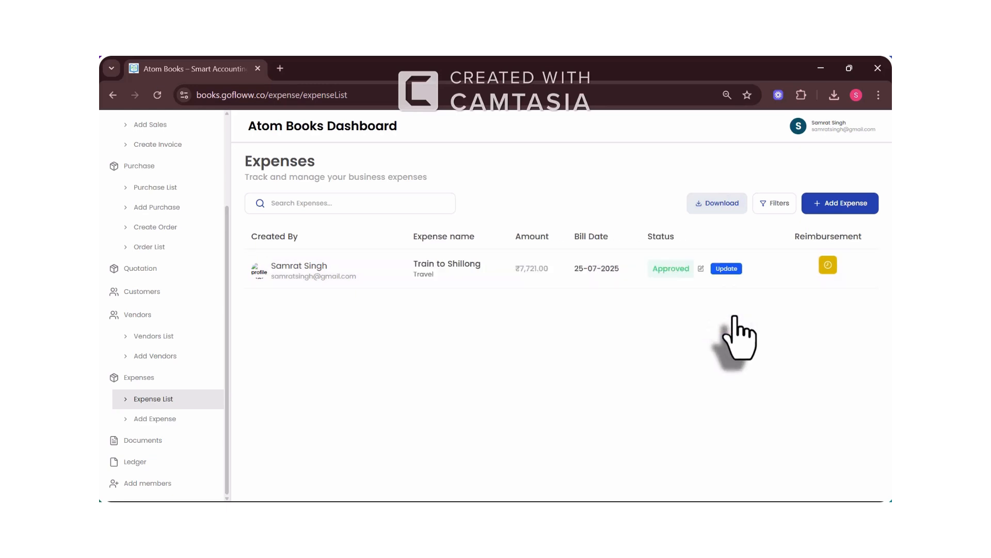
left_click(728, 269)
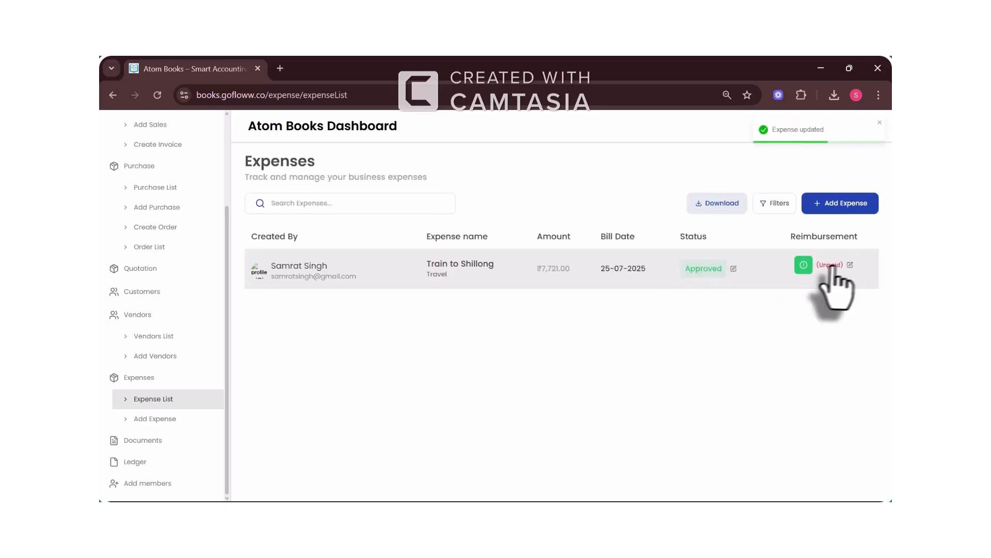
Step: Change the Train to Shillong reimbursement from Unpaid to Paid
left_click(850, 265)
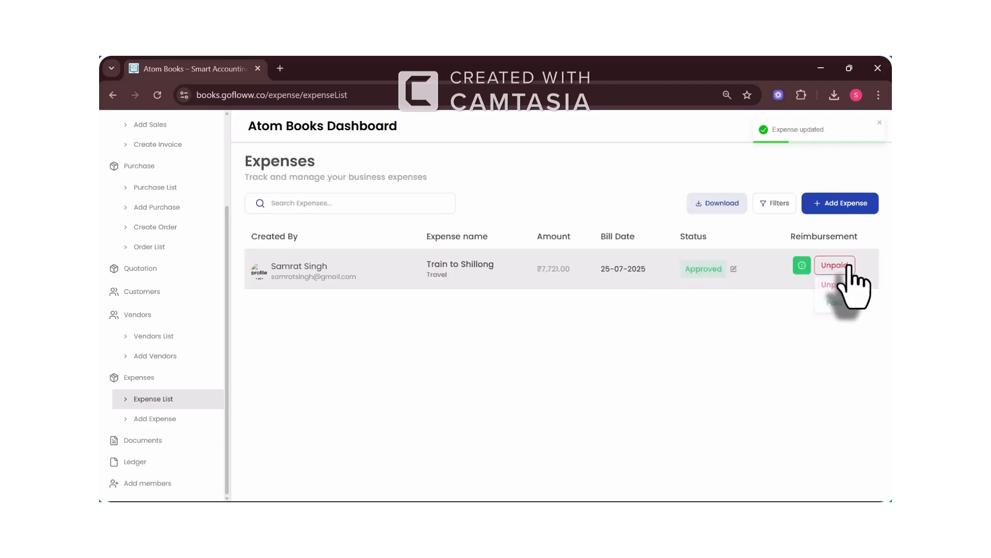
left_click(830, 306)
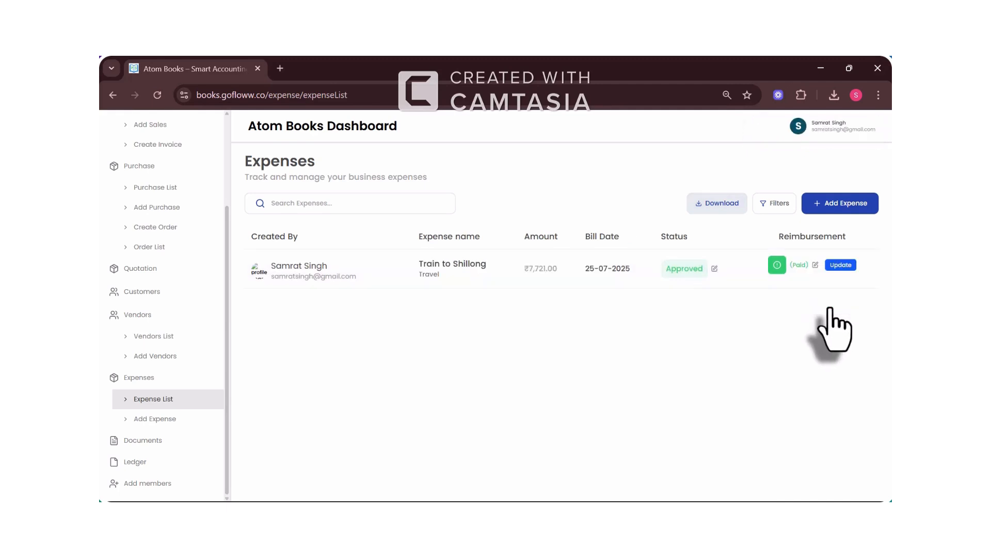
left_click(841, 264)
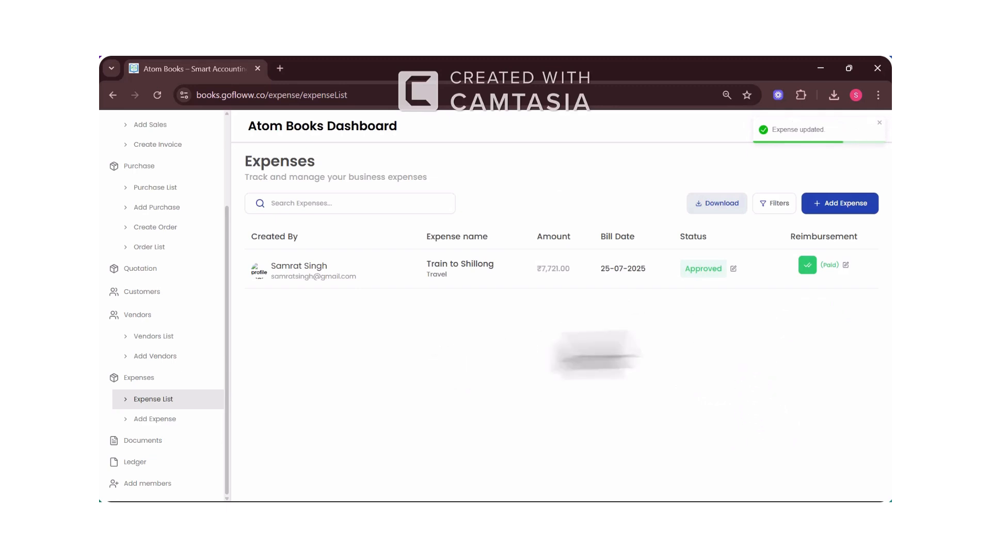
Step: Download Expense-list.xlsx, review it maximized in Excel with autofit columns, then close Excel
left_click(730, 206)
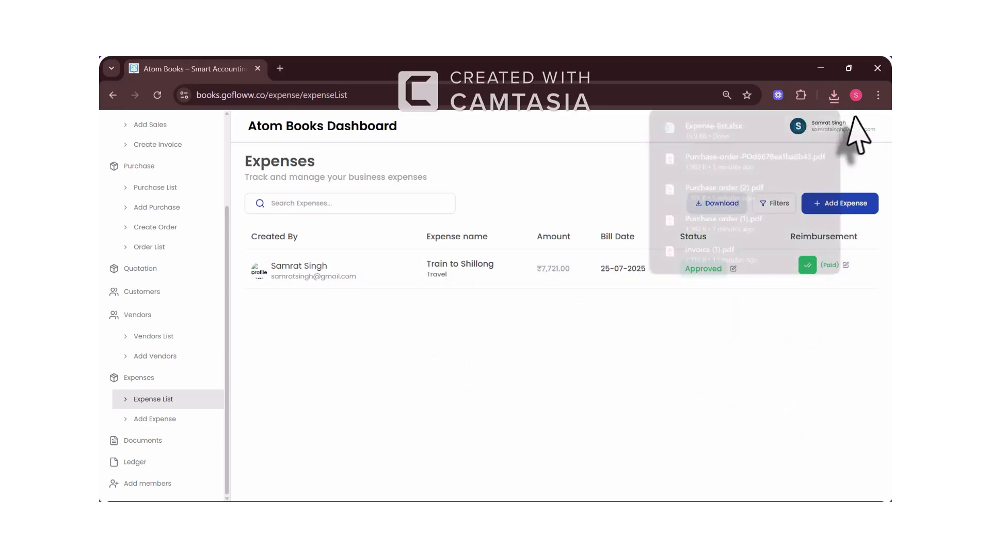
left_click(715, 128)
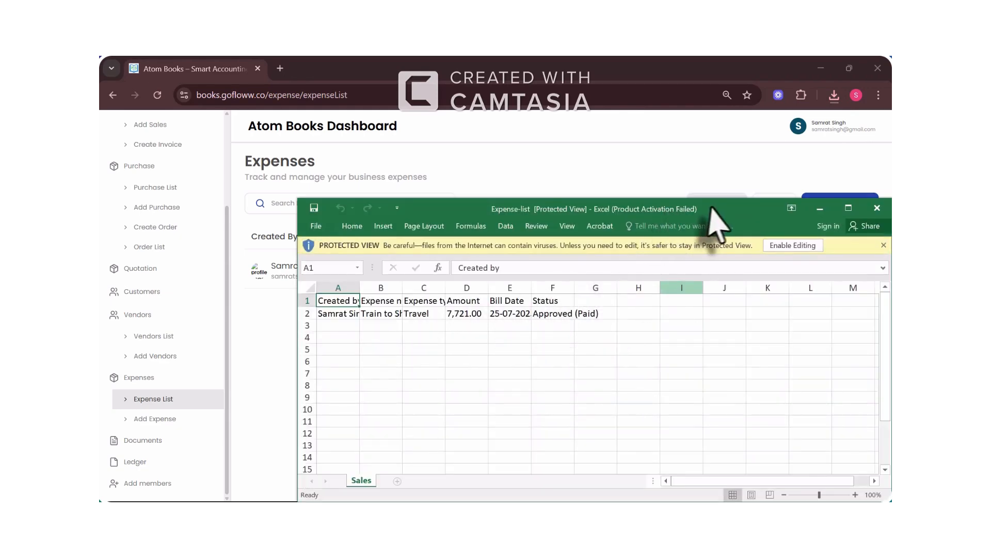
left_click_drag(661, 207, 542, 143)
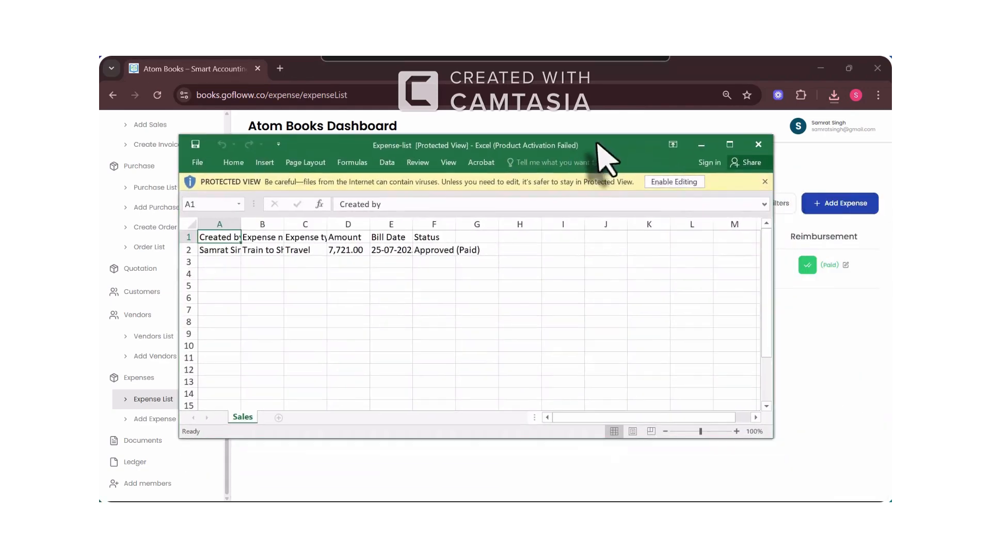
left_click(730, 144)
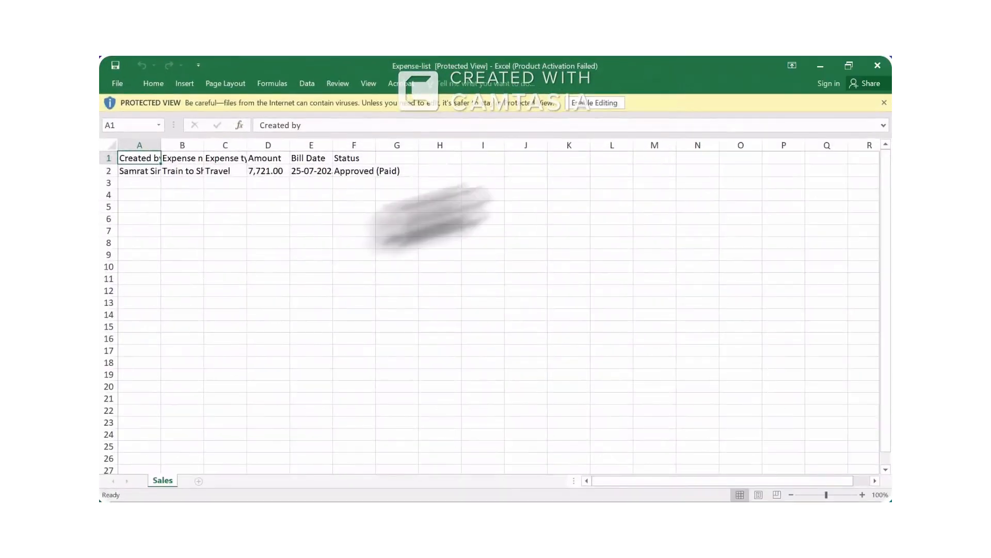
left_click(111, 145)
double_click(163, 145)
left_click(327, 216)
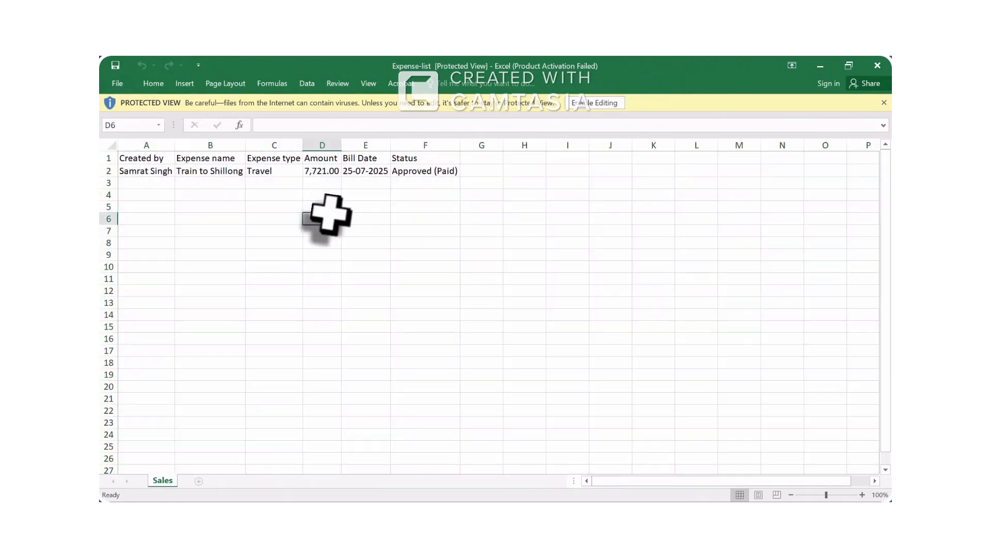
left_click(879, 68)
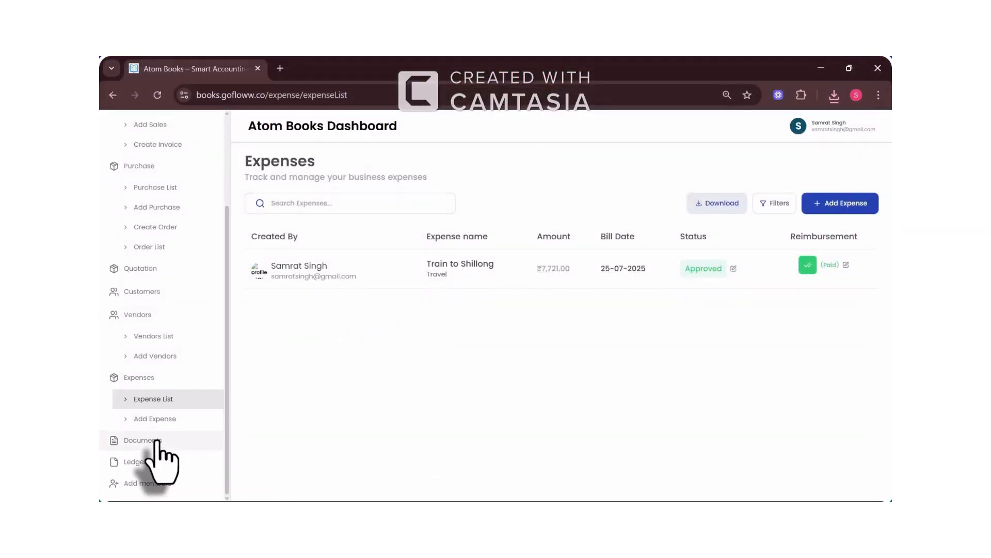
Step: Start a new document titled 'Invoice of Aryan Industries' with category and tag Invoice
left_click(155, 440)
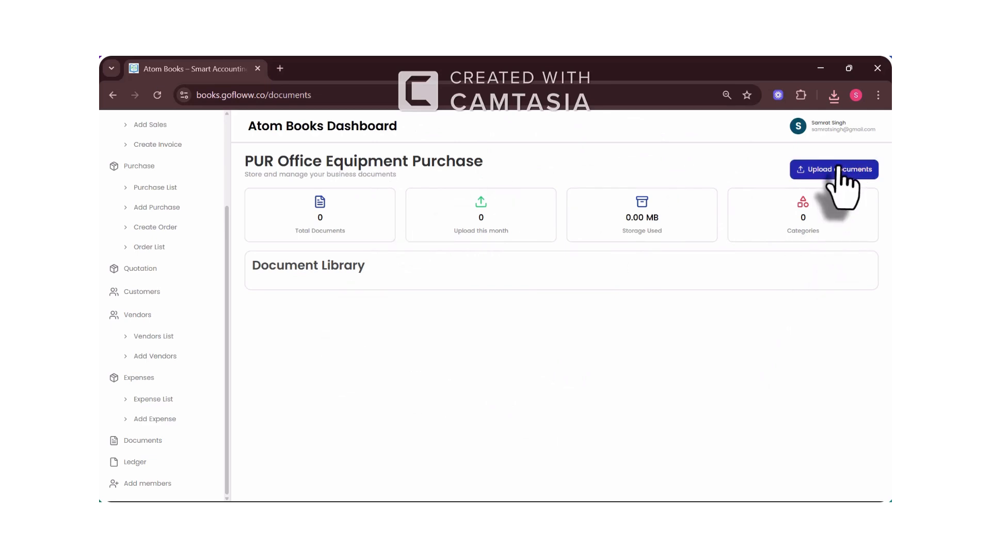
left_click(837, 169)
left_click(492, 201)
type("Inb")
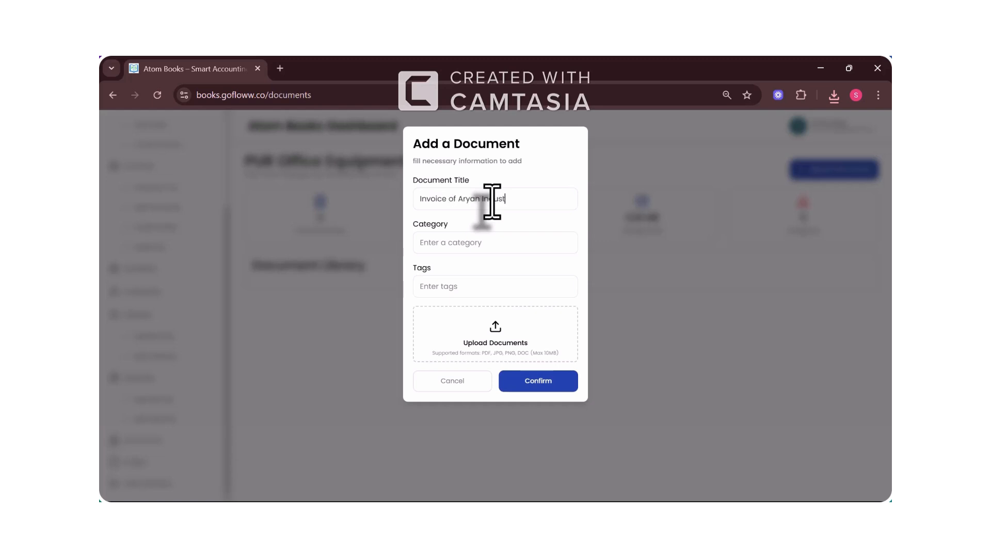
left_click(451, 243)
type("Invoice")
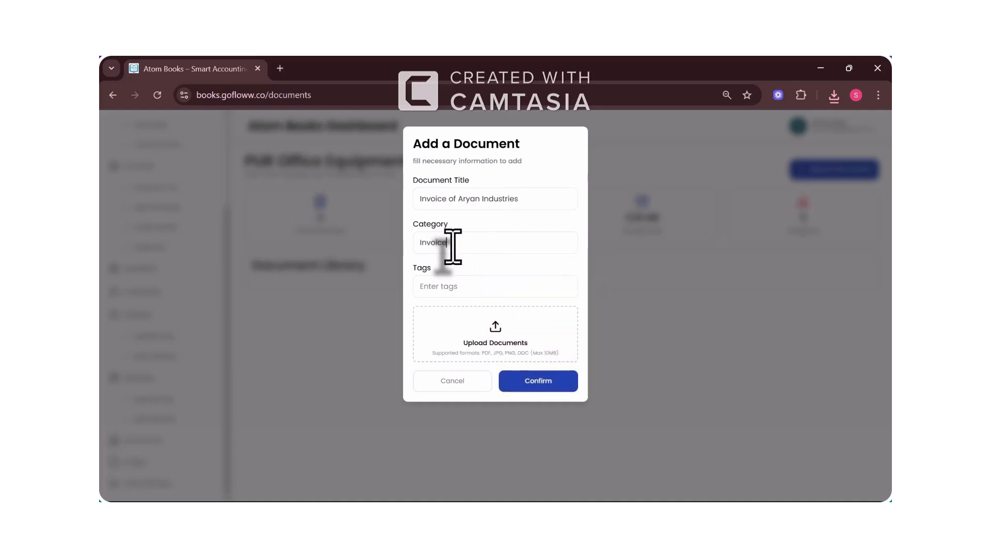
left_click(441, 287)
type("Invou")
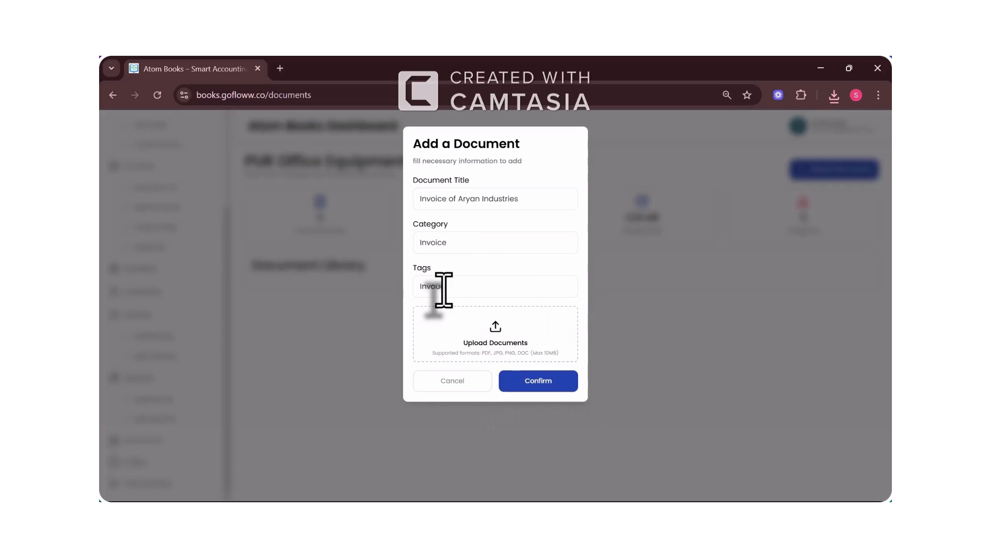
type("voice")
Step: Attach invoice (1).pdf and save the document to the library
left_click(475, 349)
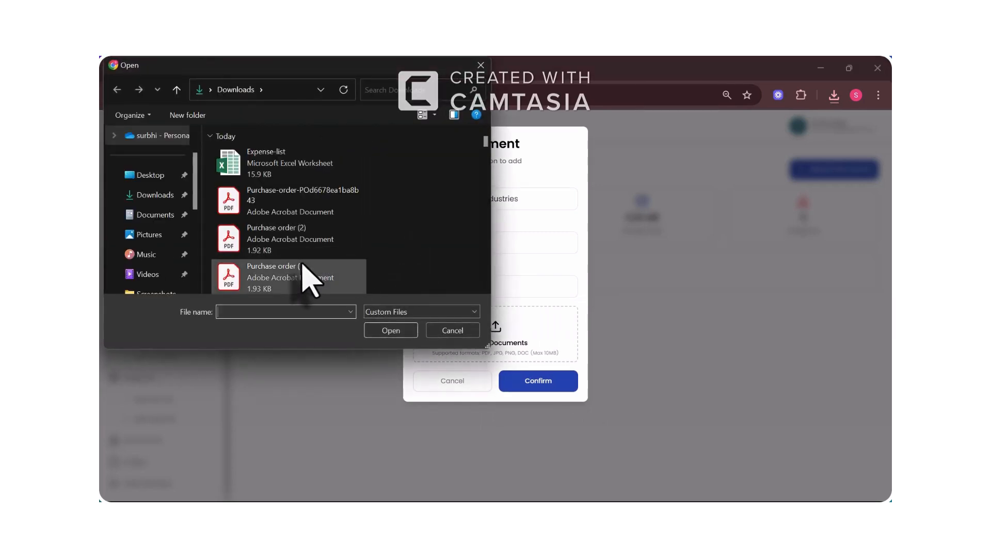
scroll(310, 277, "down", 1)
double_click(302, 261)
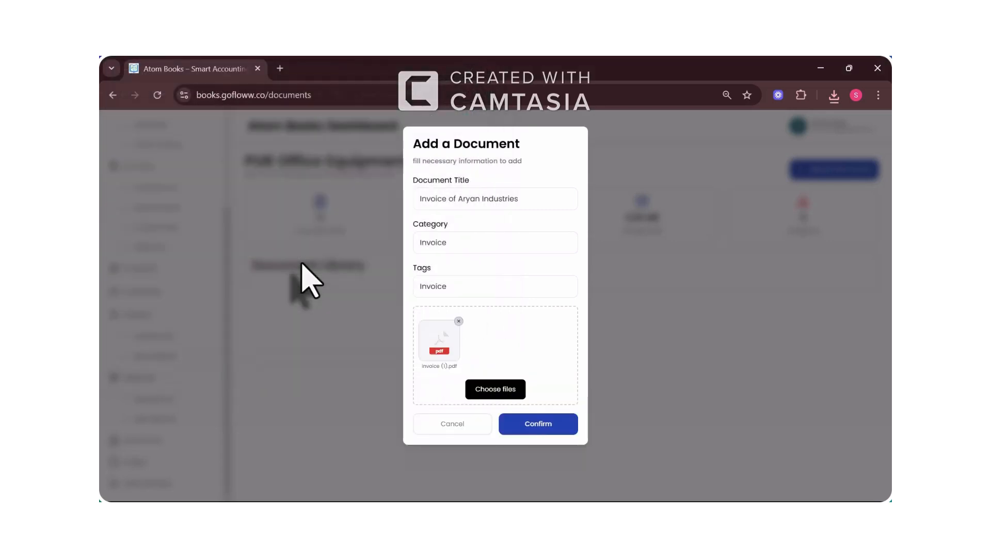
left_click(541, 428)
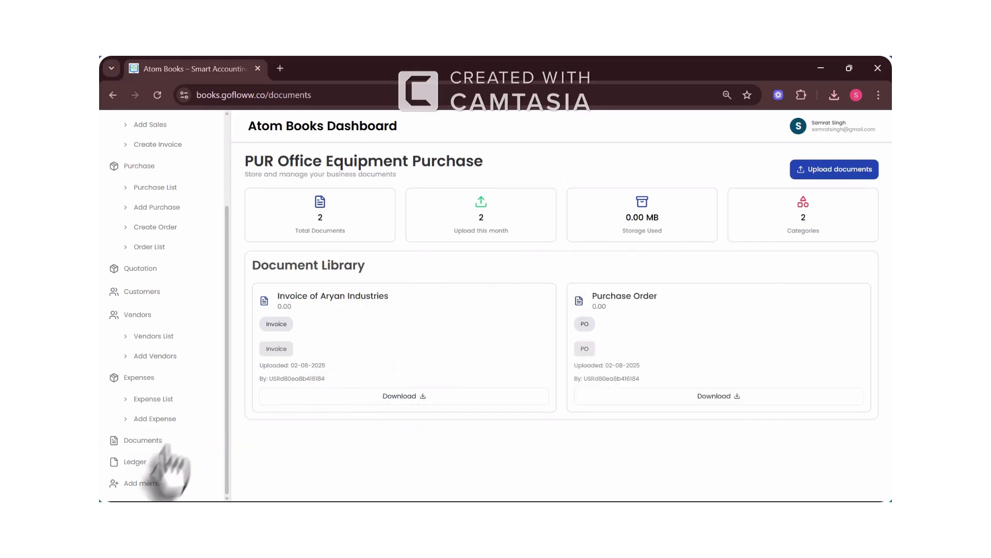
Step: On the Ledger page, review the receivables and payables totals, then download the ledger as Excel
left_click(152, 463)
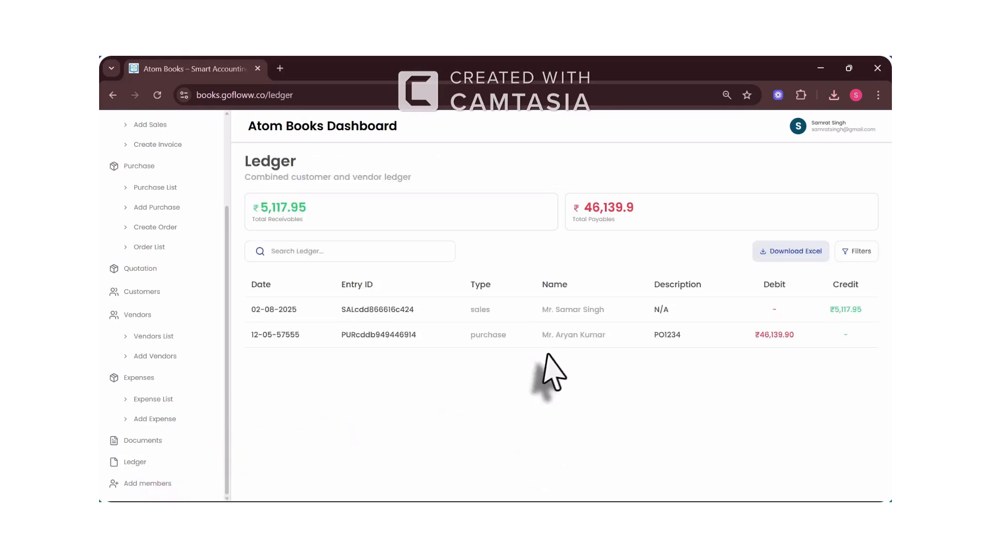
left_click_drag(301, 210, 407, 221)
left_click_drag(666, 221, 537, 210)
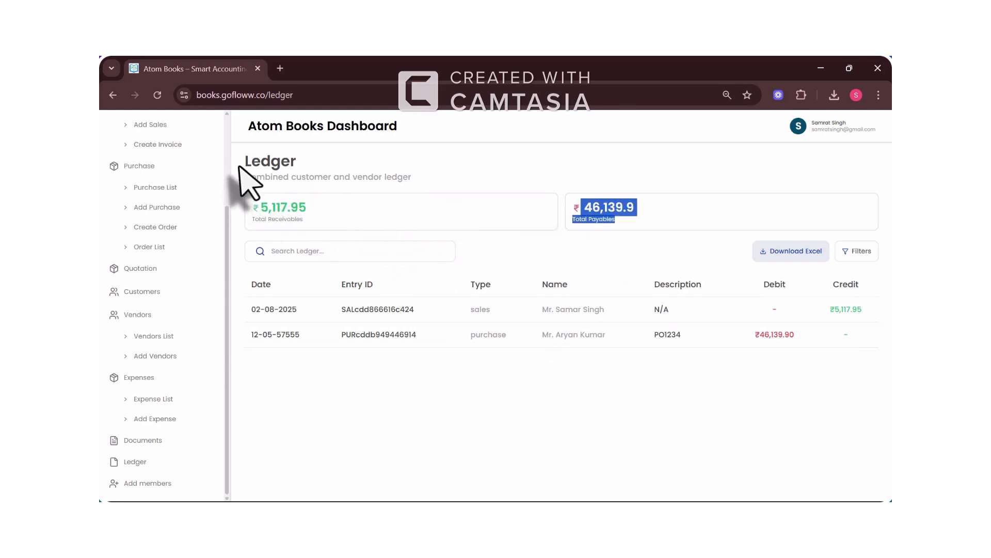
left_click_drag(243, 169, 425, 168)
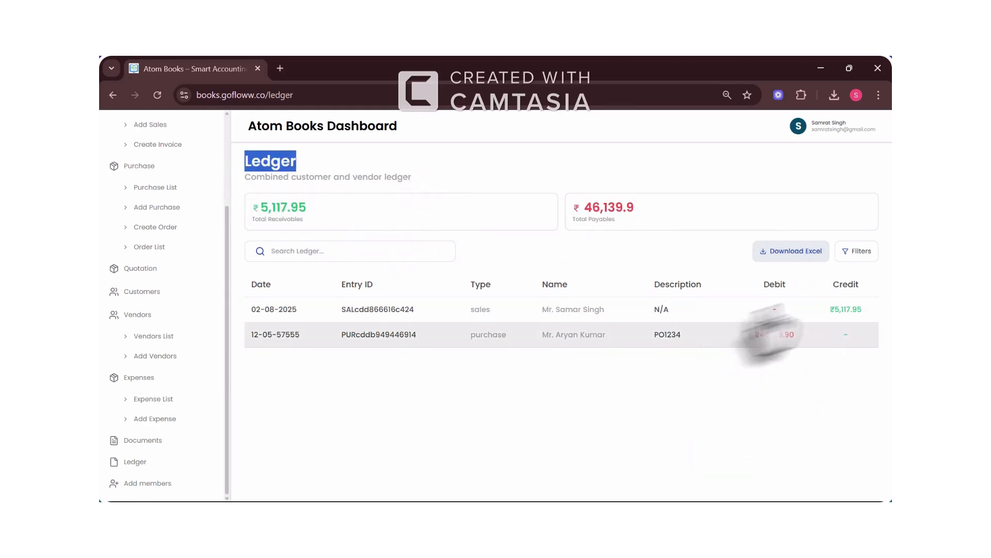
left_click(785, 252)
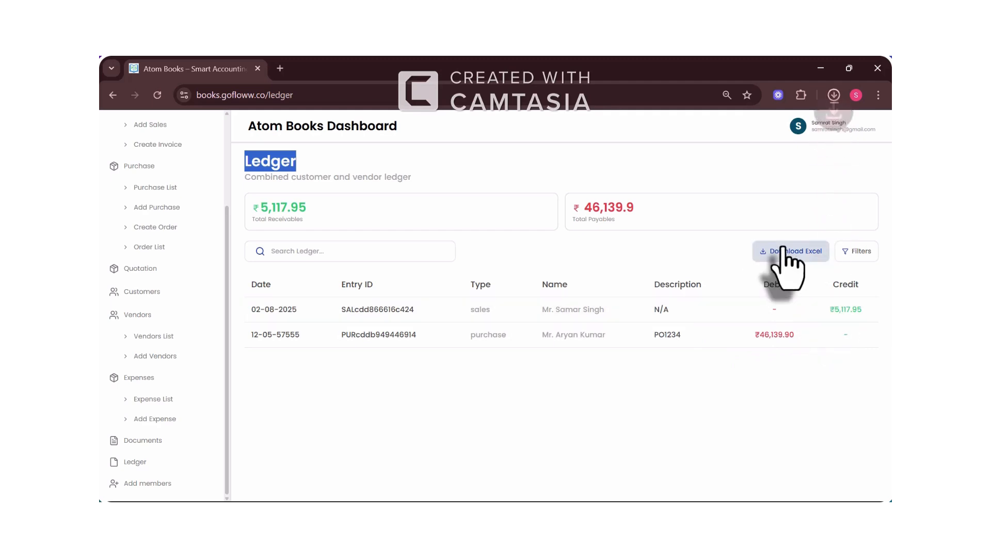
Step: Open ledger-list.xlsx in Excel, auto-fit all columns, then close the spreadsheet
left_click(835, 95)
left_click(723, 126)
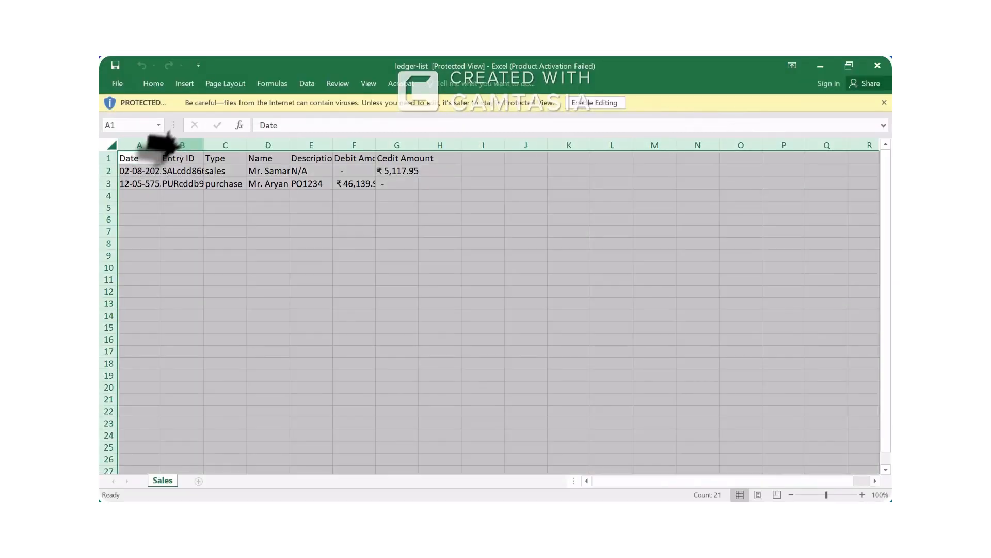
left_click(111, 145)
double_click(160, 146)
left_click(514, 244)
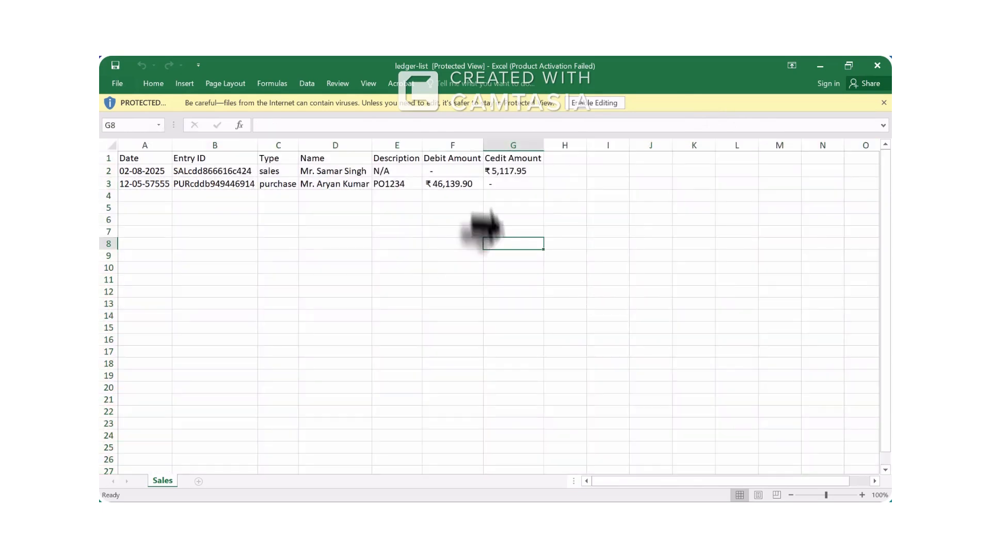
left_click(878, 66)
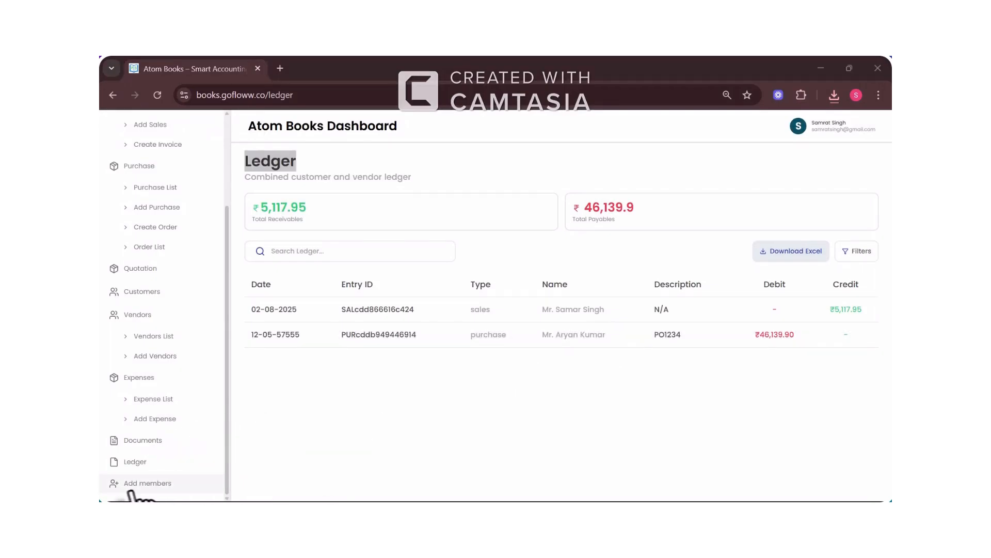
Step: On the Members page, start a new member entry and check the typed password
left_click(147, 483)
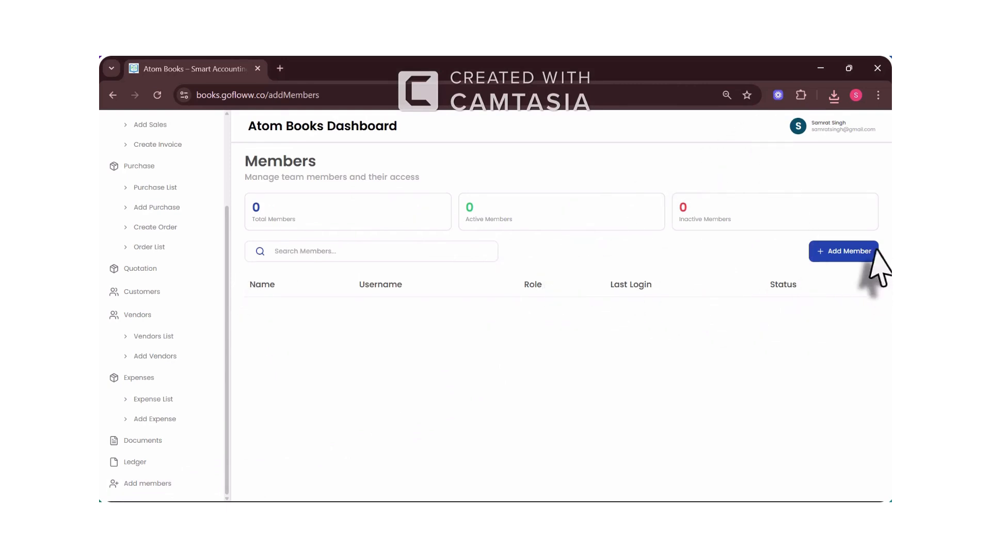
left_click(846, 253)
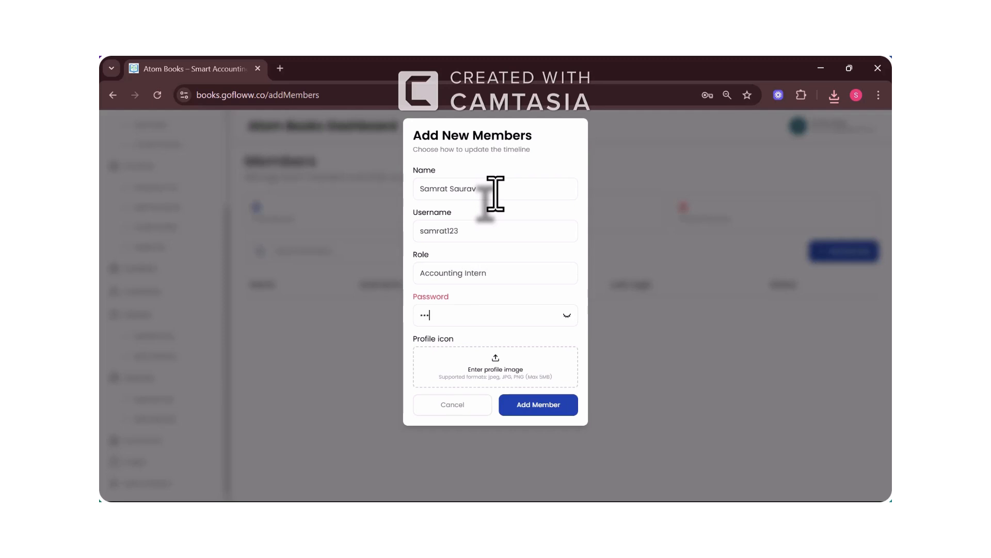
left_click(567, 315)
Step: Use the Atom icon as the member's profile image and save the Accounting Intern member
left_click(492, 367)
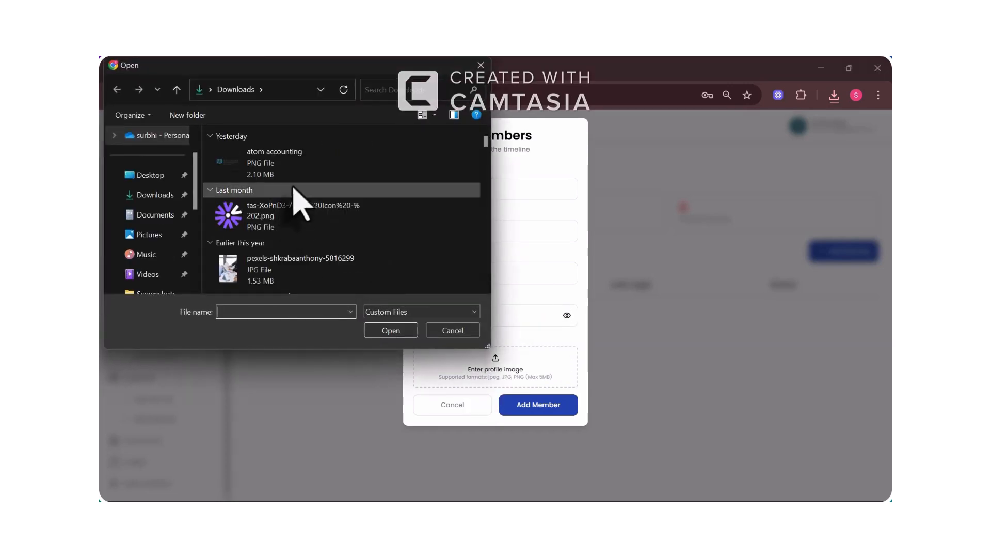
scroll(309, 248, "down", 5)
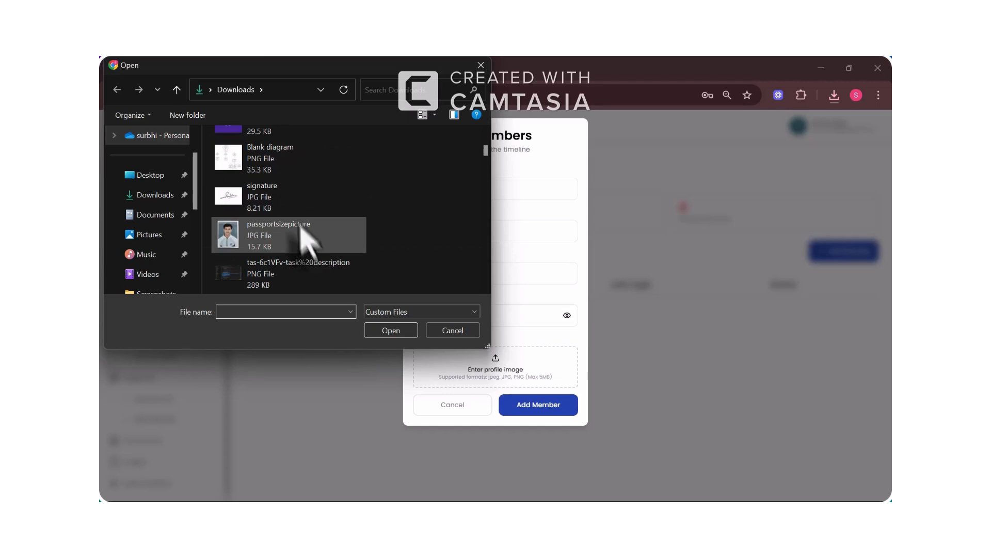
scroll(298, 202, "up", 5)
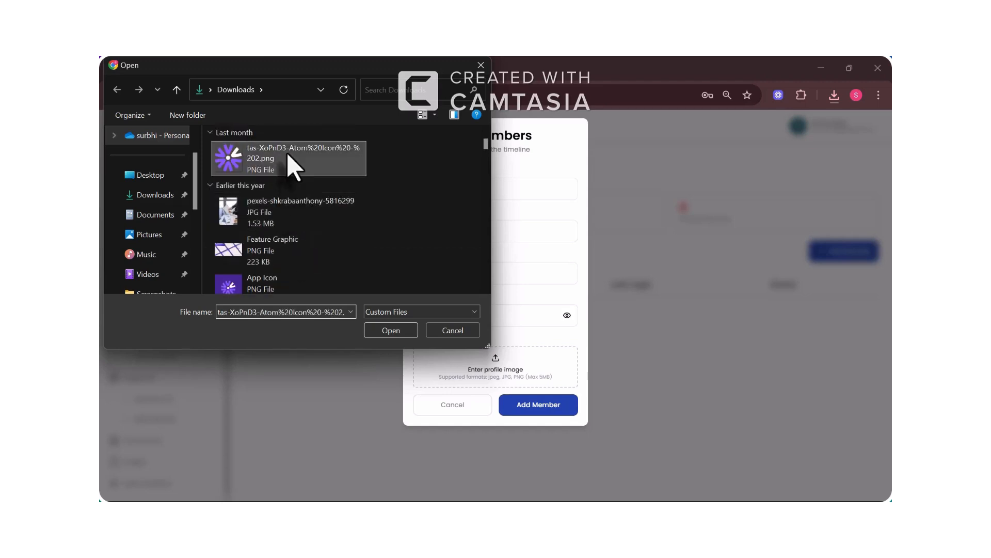
double_click(287, 158)
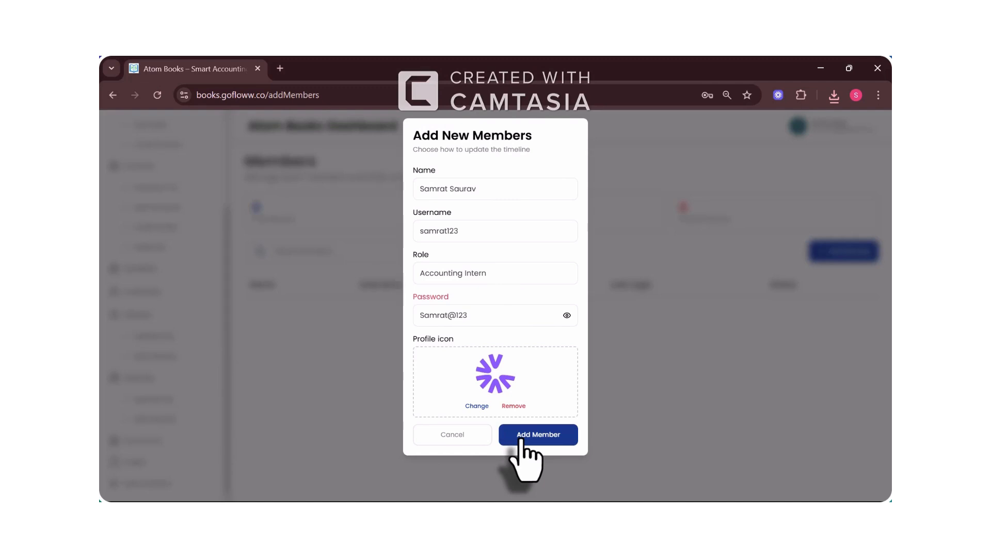
left_click(521, 439)
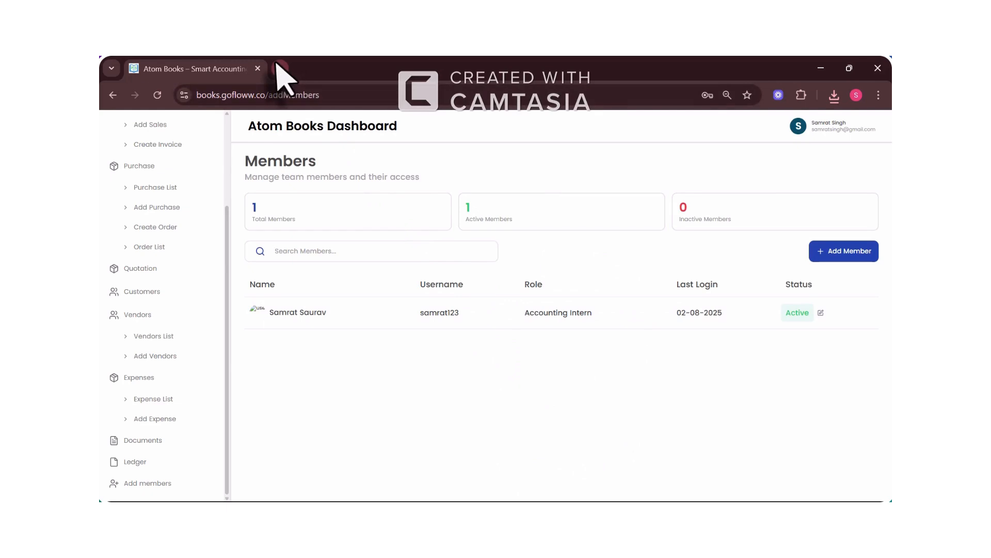
left_click(831, 129)
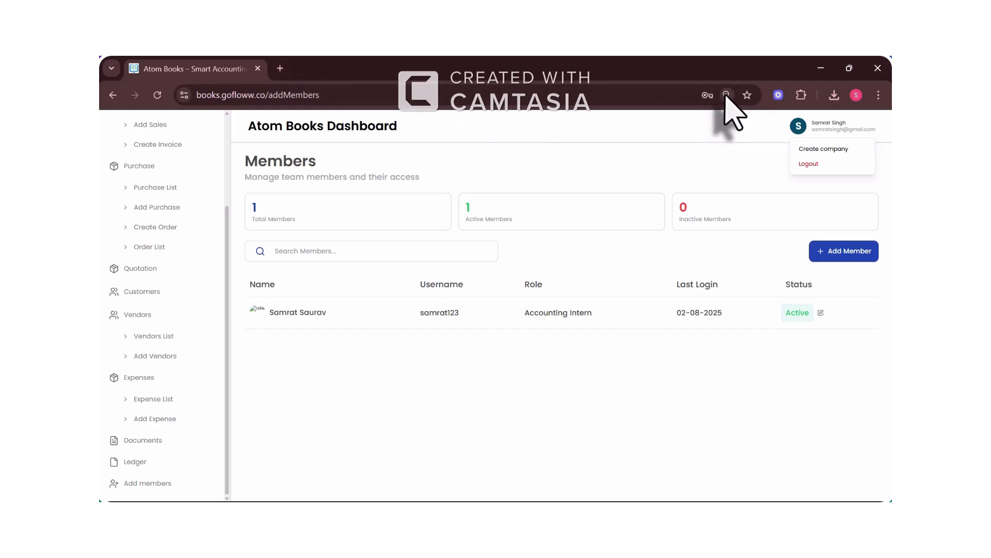
Step: In a new private window, load the Atom Books site and choose to log in as a member
key("ctrl+shift+n")
type("books.gofloww.co")
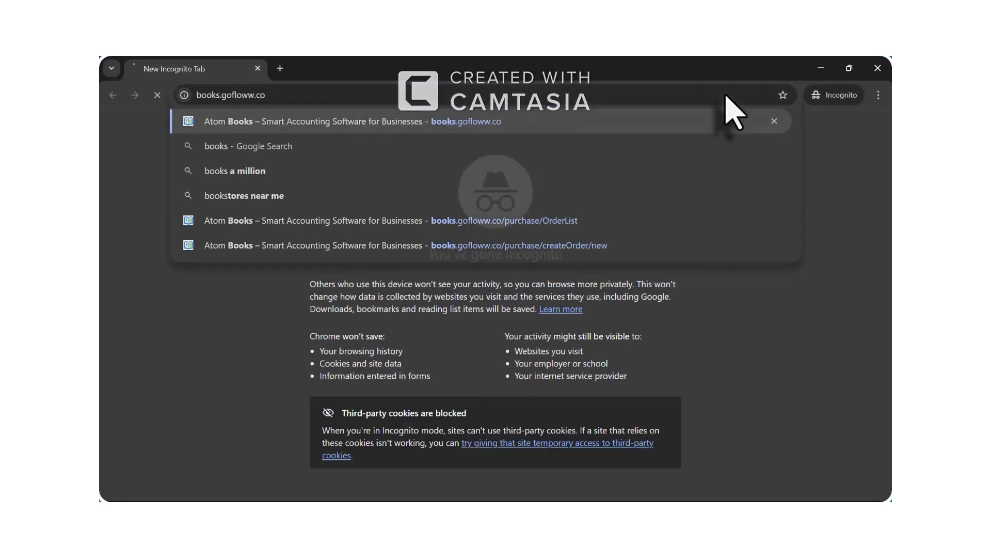
key("Return")
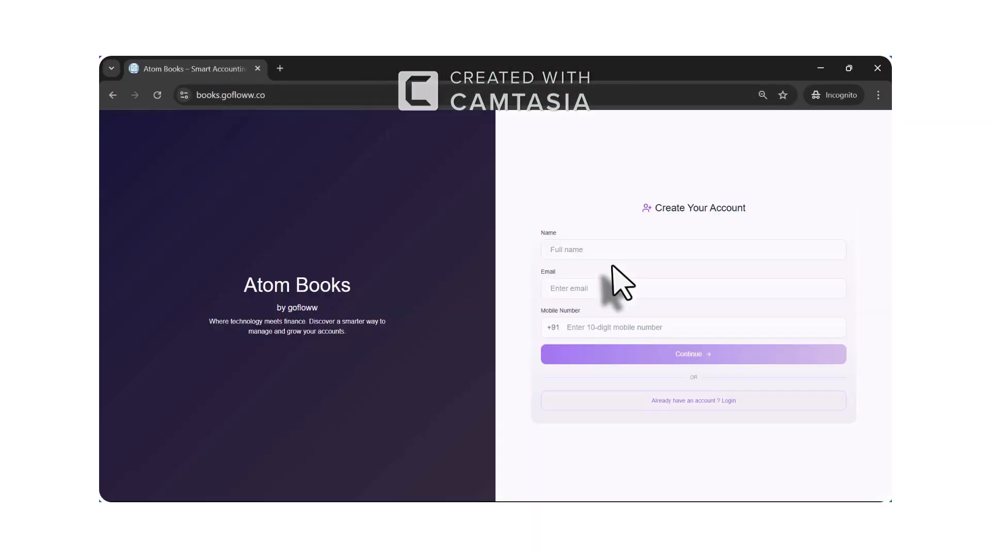
left_click(672, 402)
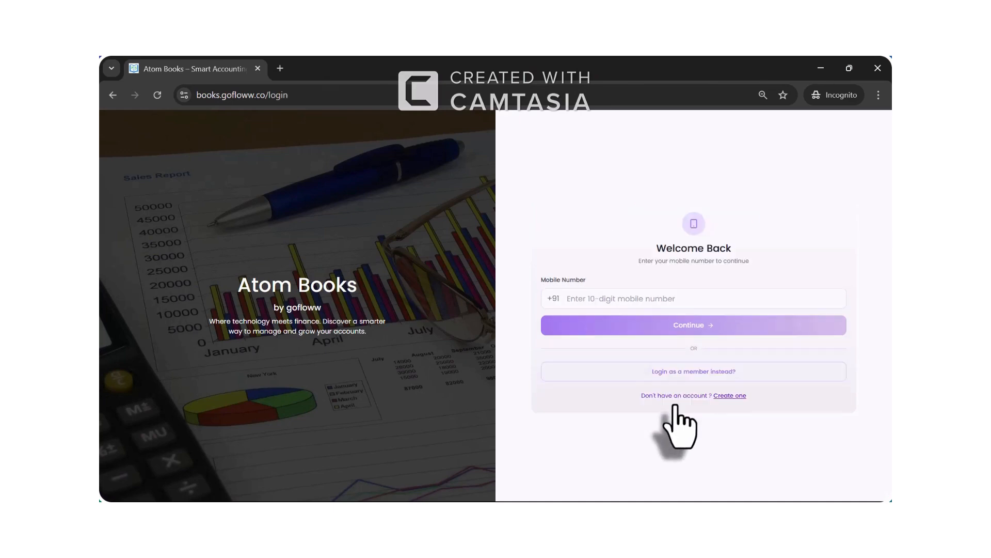
left_click(682, 374)
Step: Sign in with the new member's username and password
left_click(554, 304)
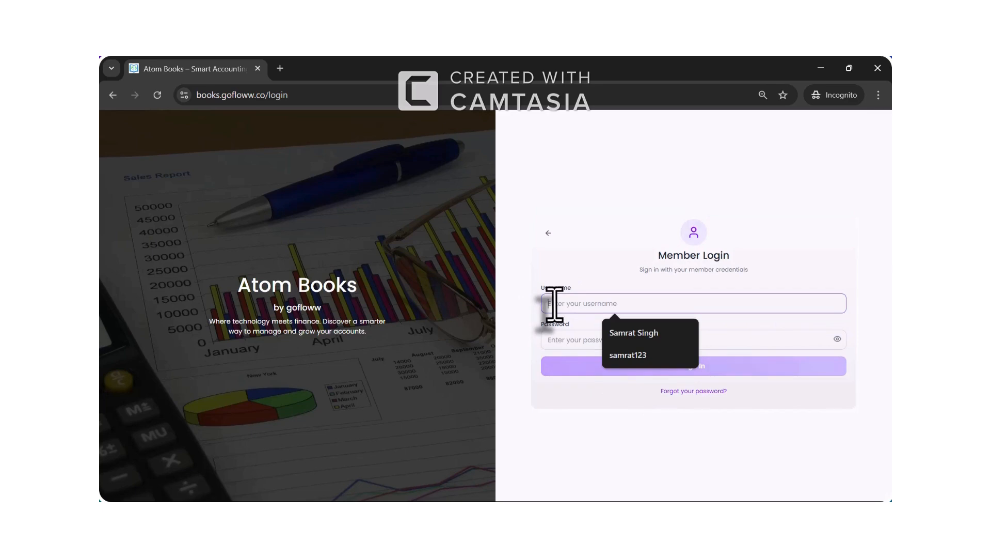
type("samrat123")
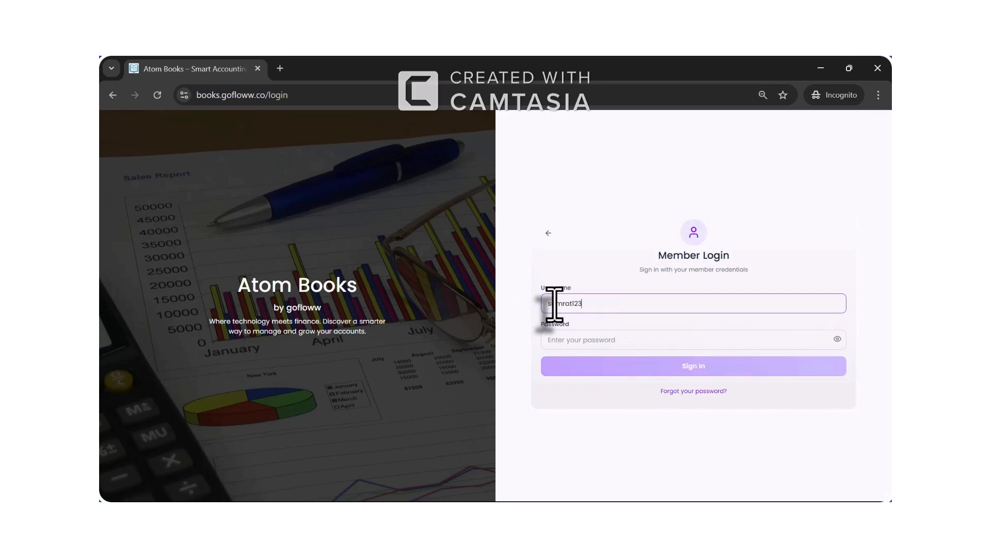
key("Tab")
type("•••")
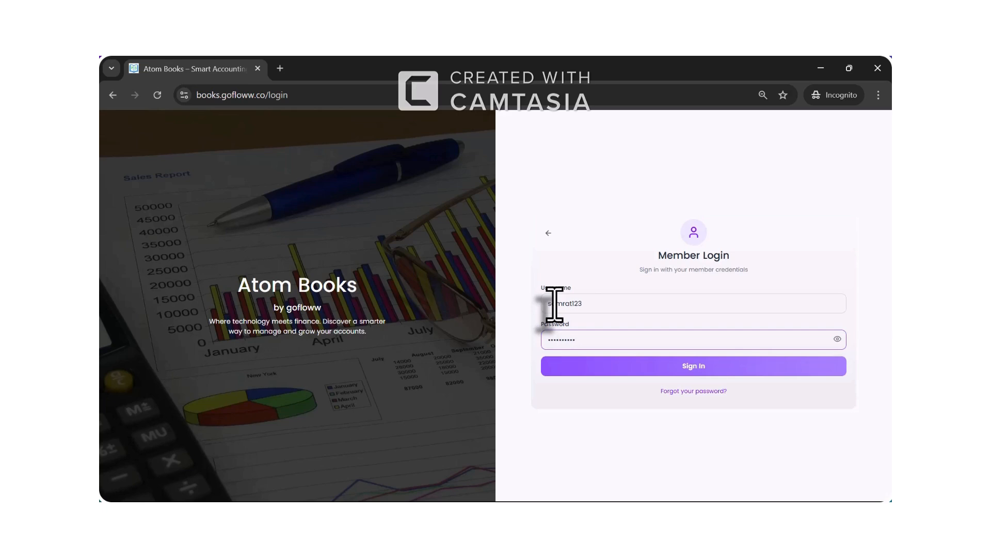
left_click(837, 339)
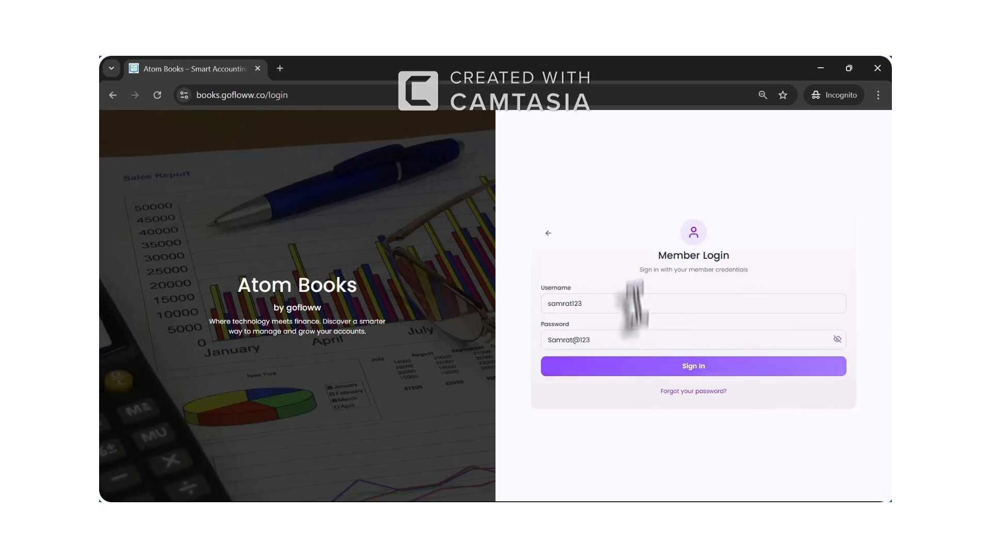
left_click(644, 367)
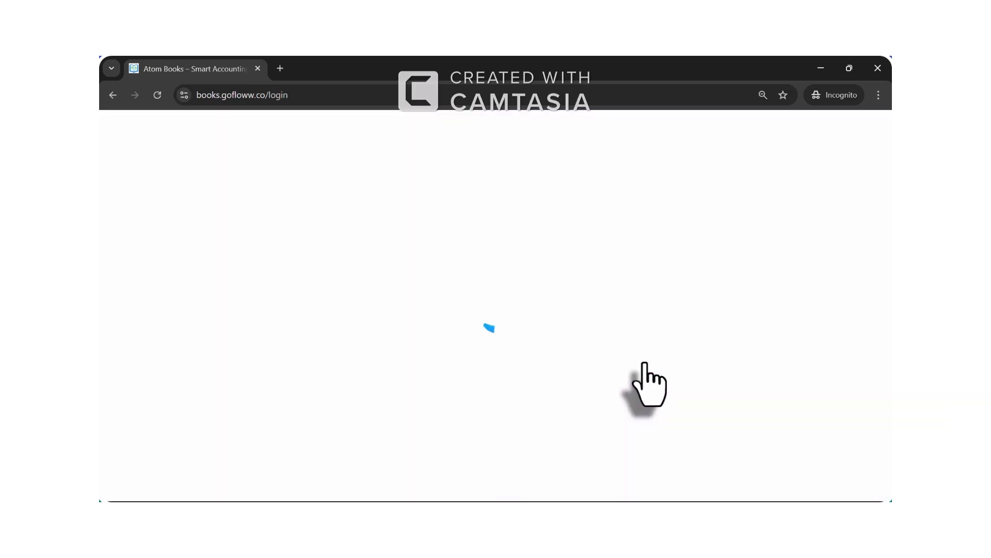